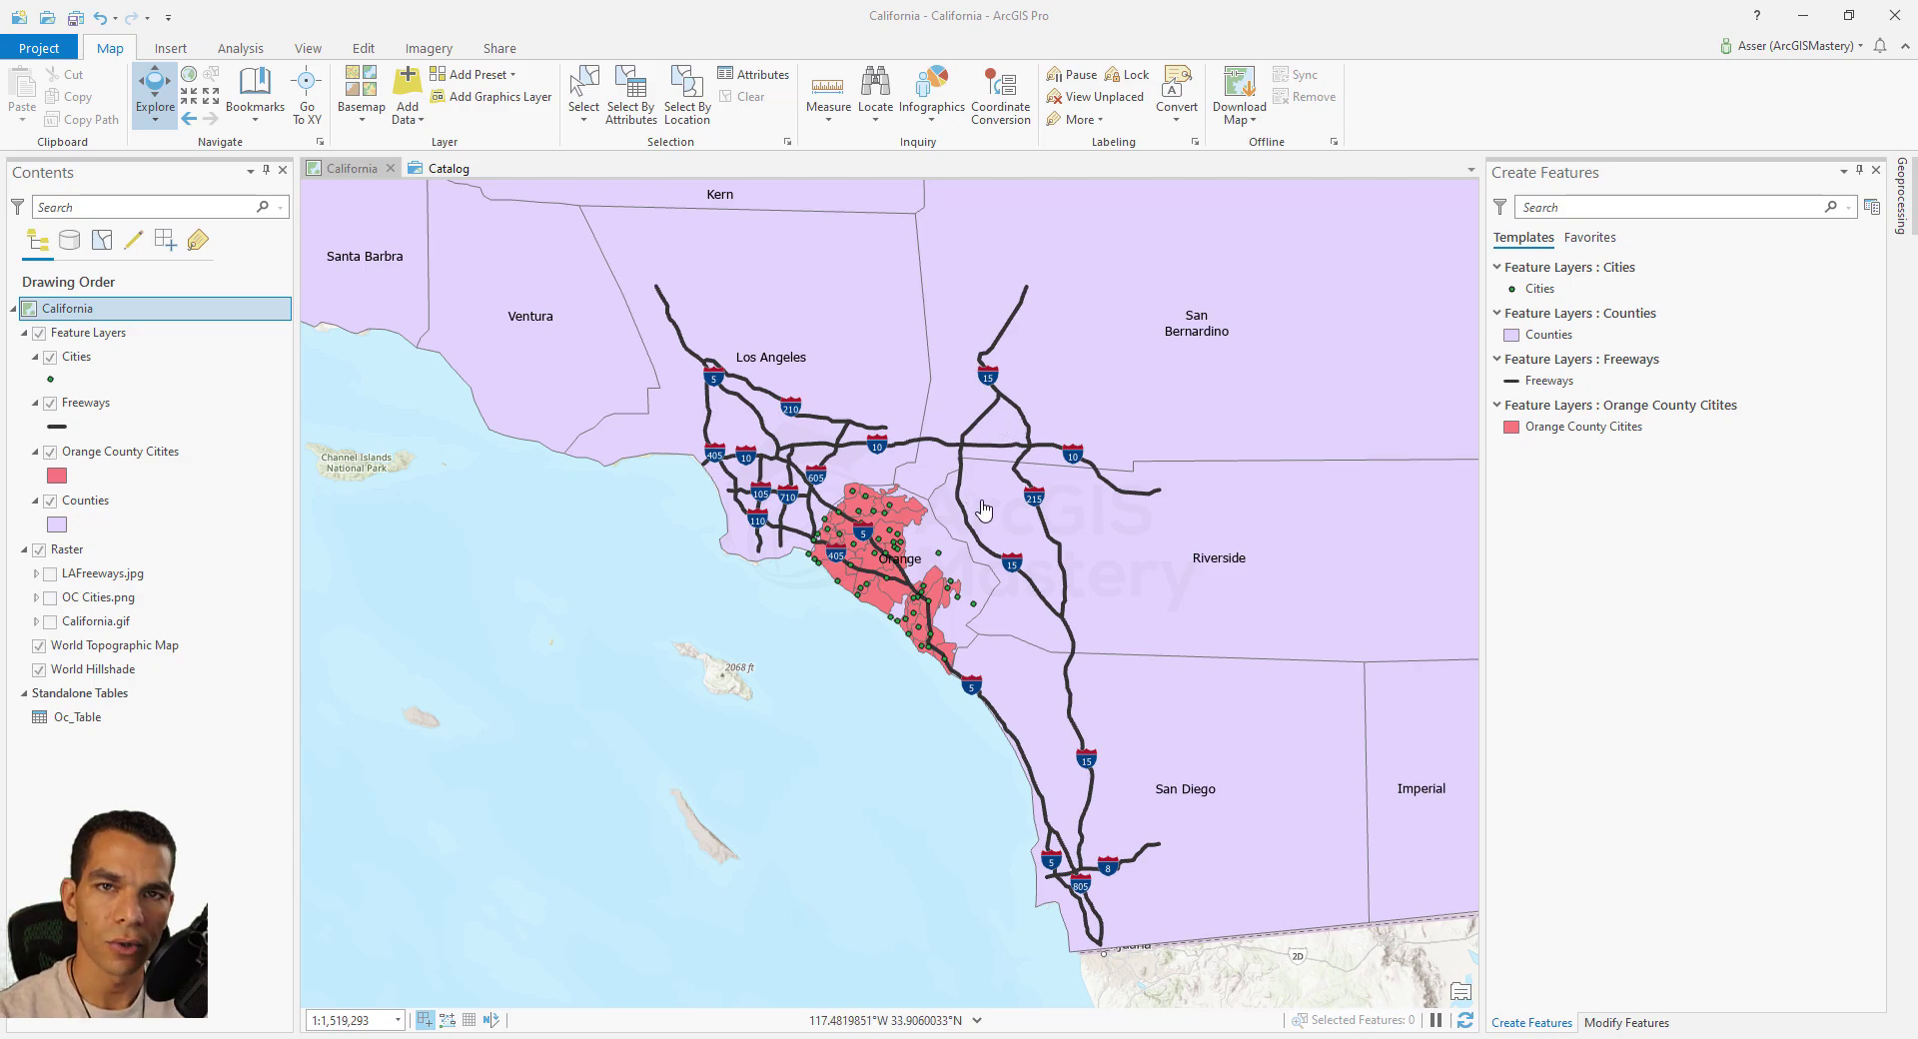
Step: Switch to the Catalog view and browse the New items available for the CaliforniaDS dataset
{"action": "mouse_move", "coordinate": [984, 510]}
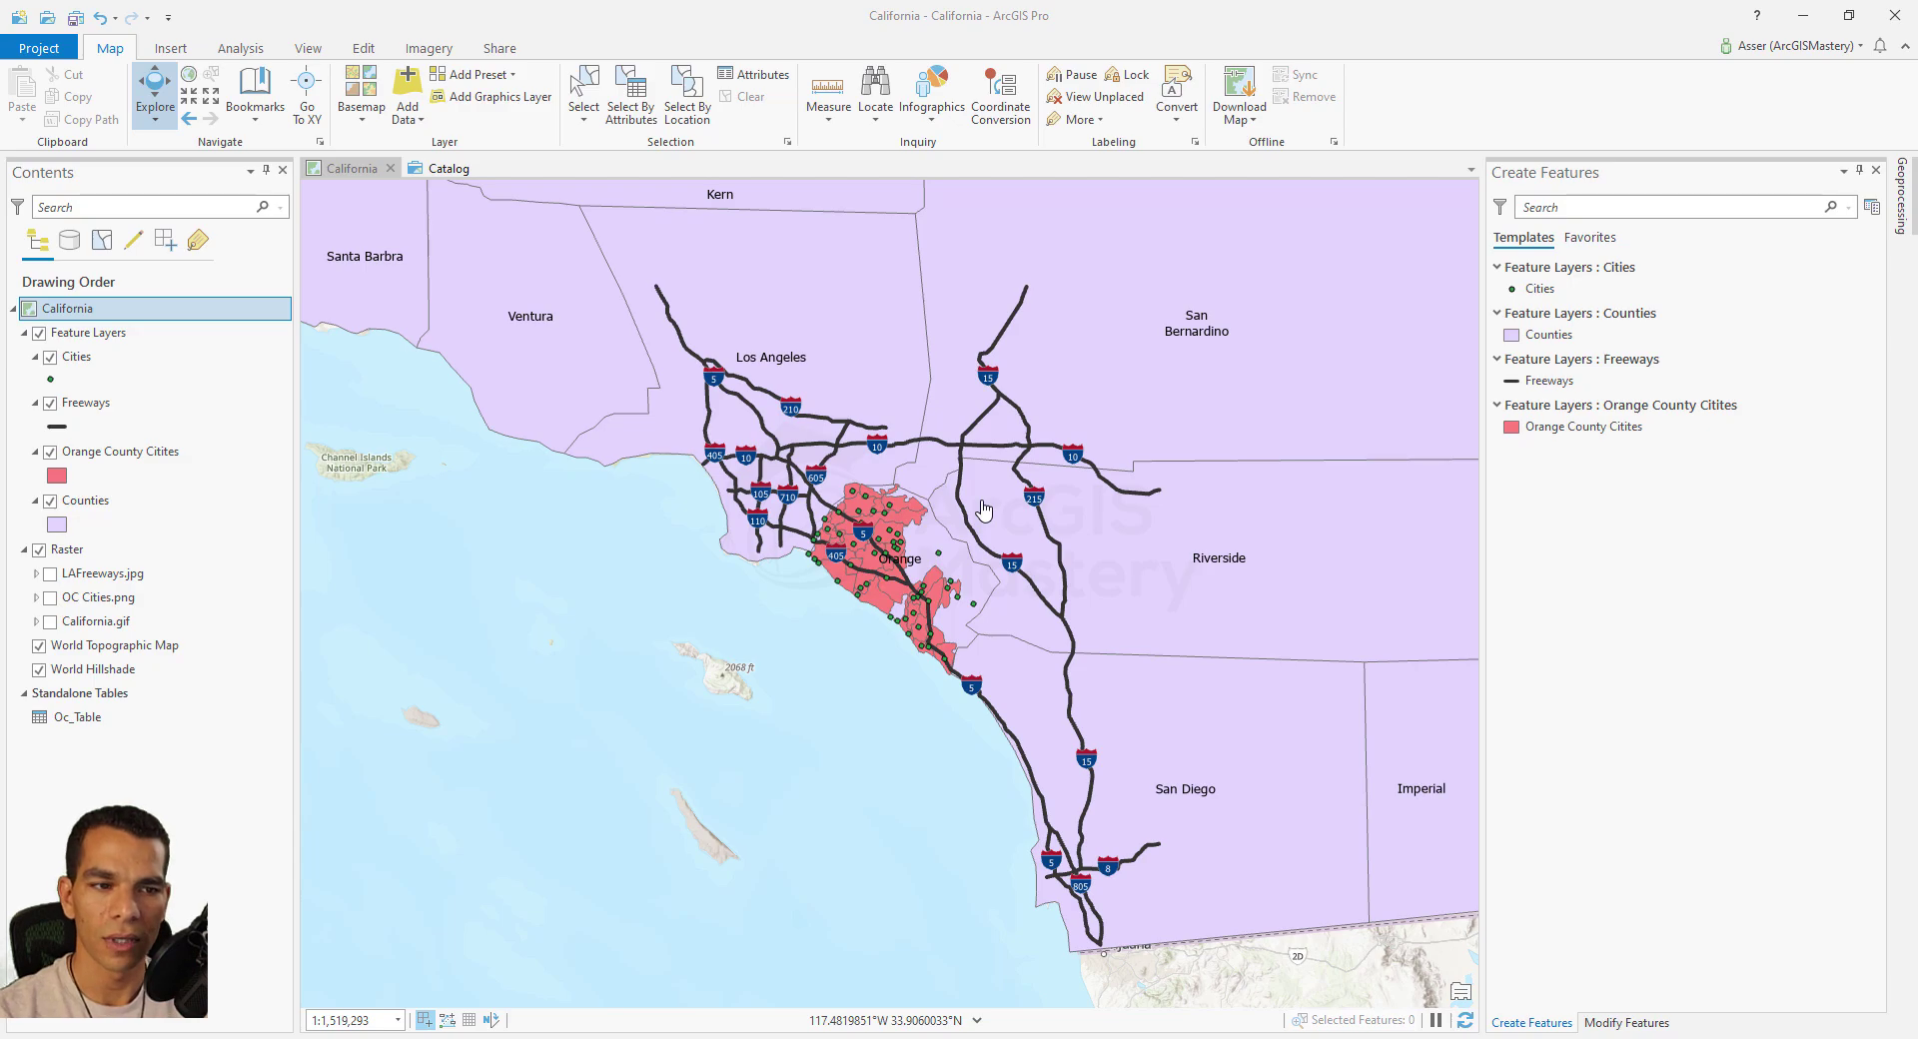
{"action": "left_click", "coordinate": [447, 168]}
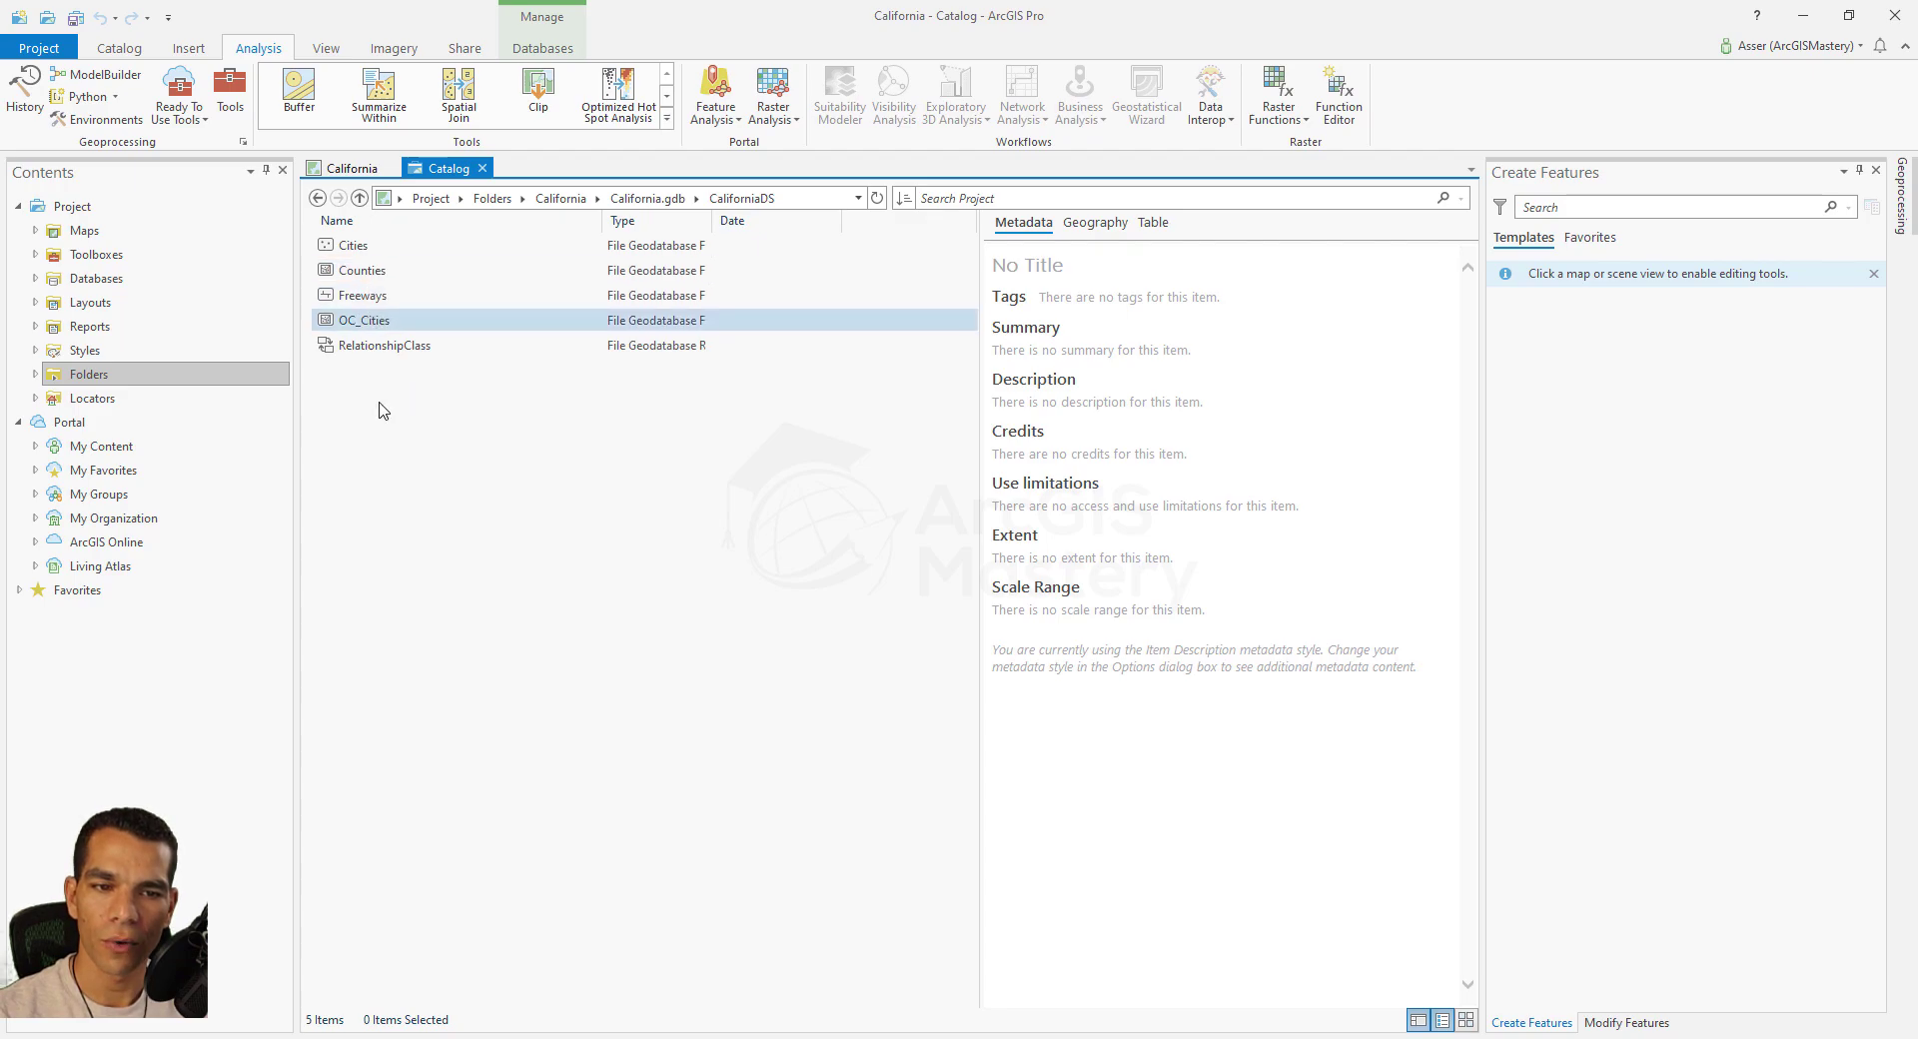
{"action": "right_click", "coordinate": [388, 461]}
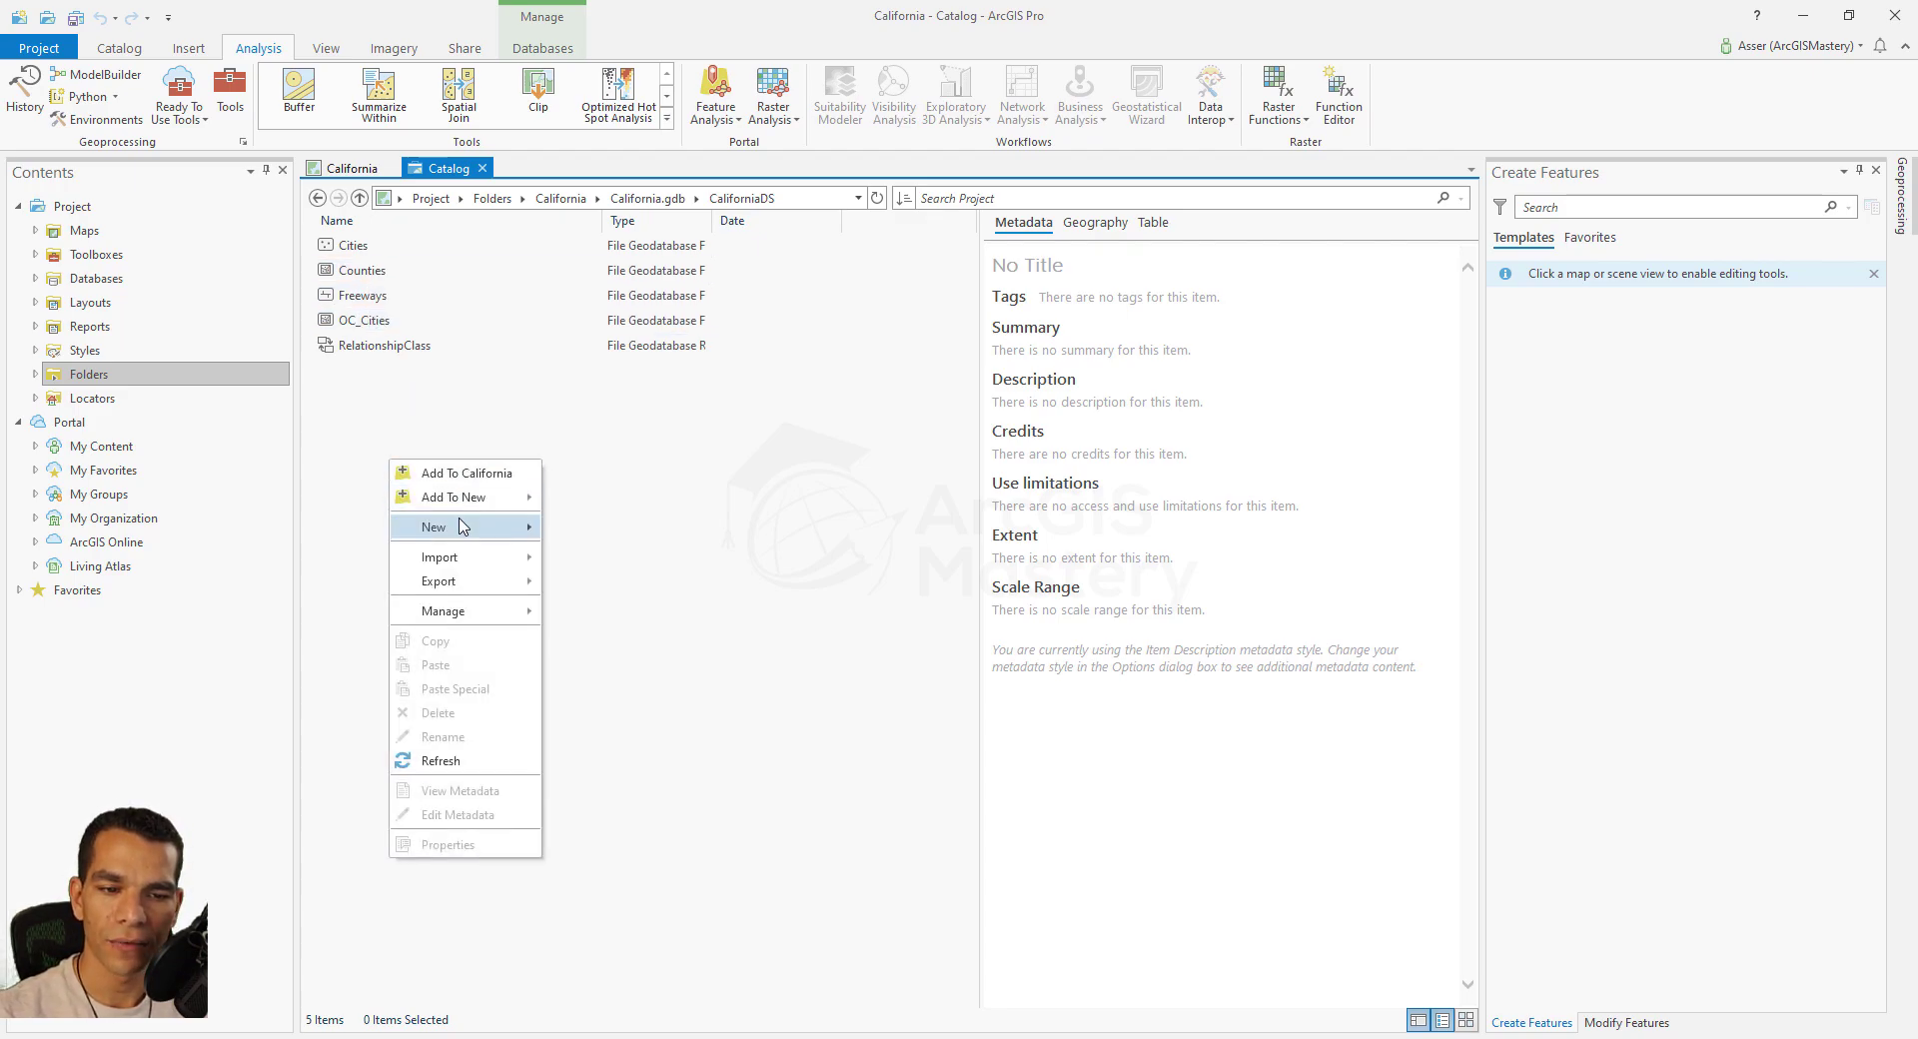
{"action": "mouse_move", "coordinate": [487, 529]}
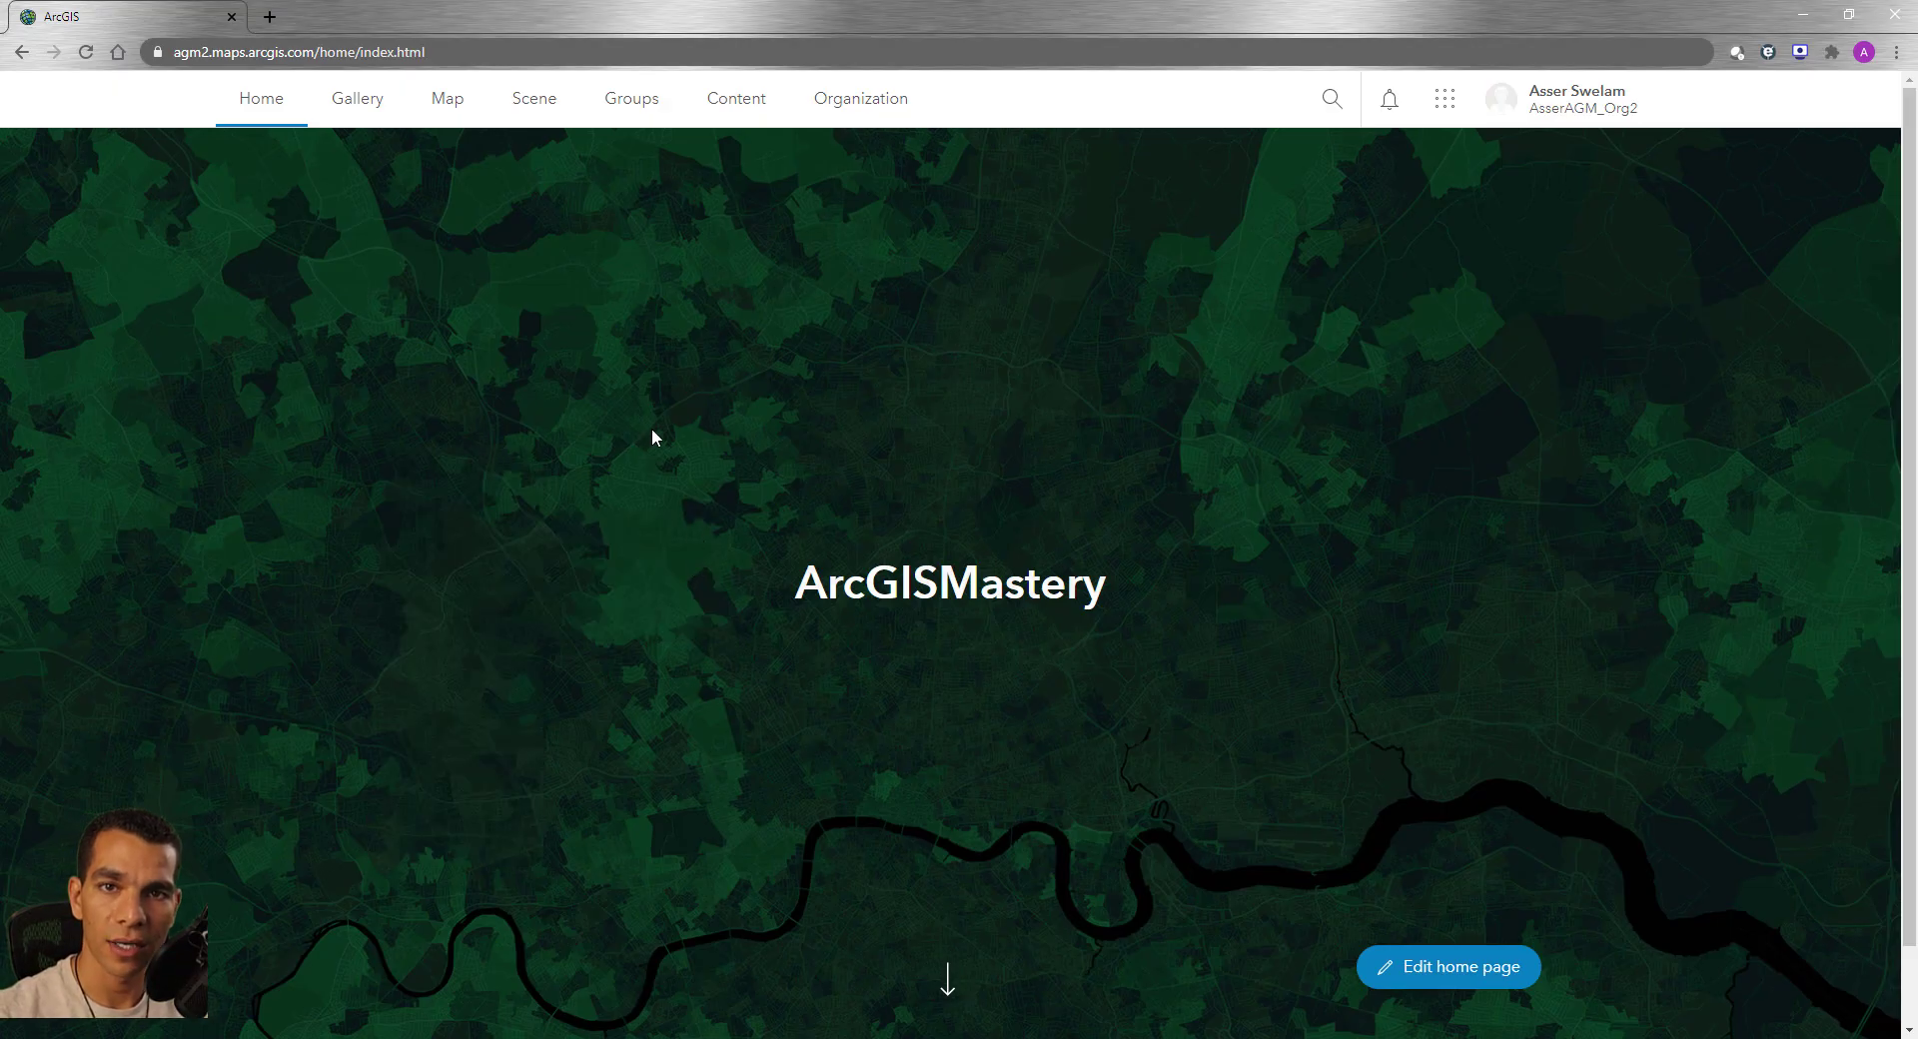
Step: Go to the organization's Licenses page and manage the Network Analyst extension licence under ArcGIS Pro extensions
{"action": "left_click", "coordinate": [860, 110]}
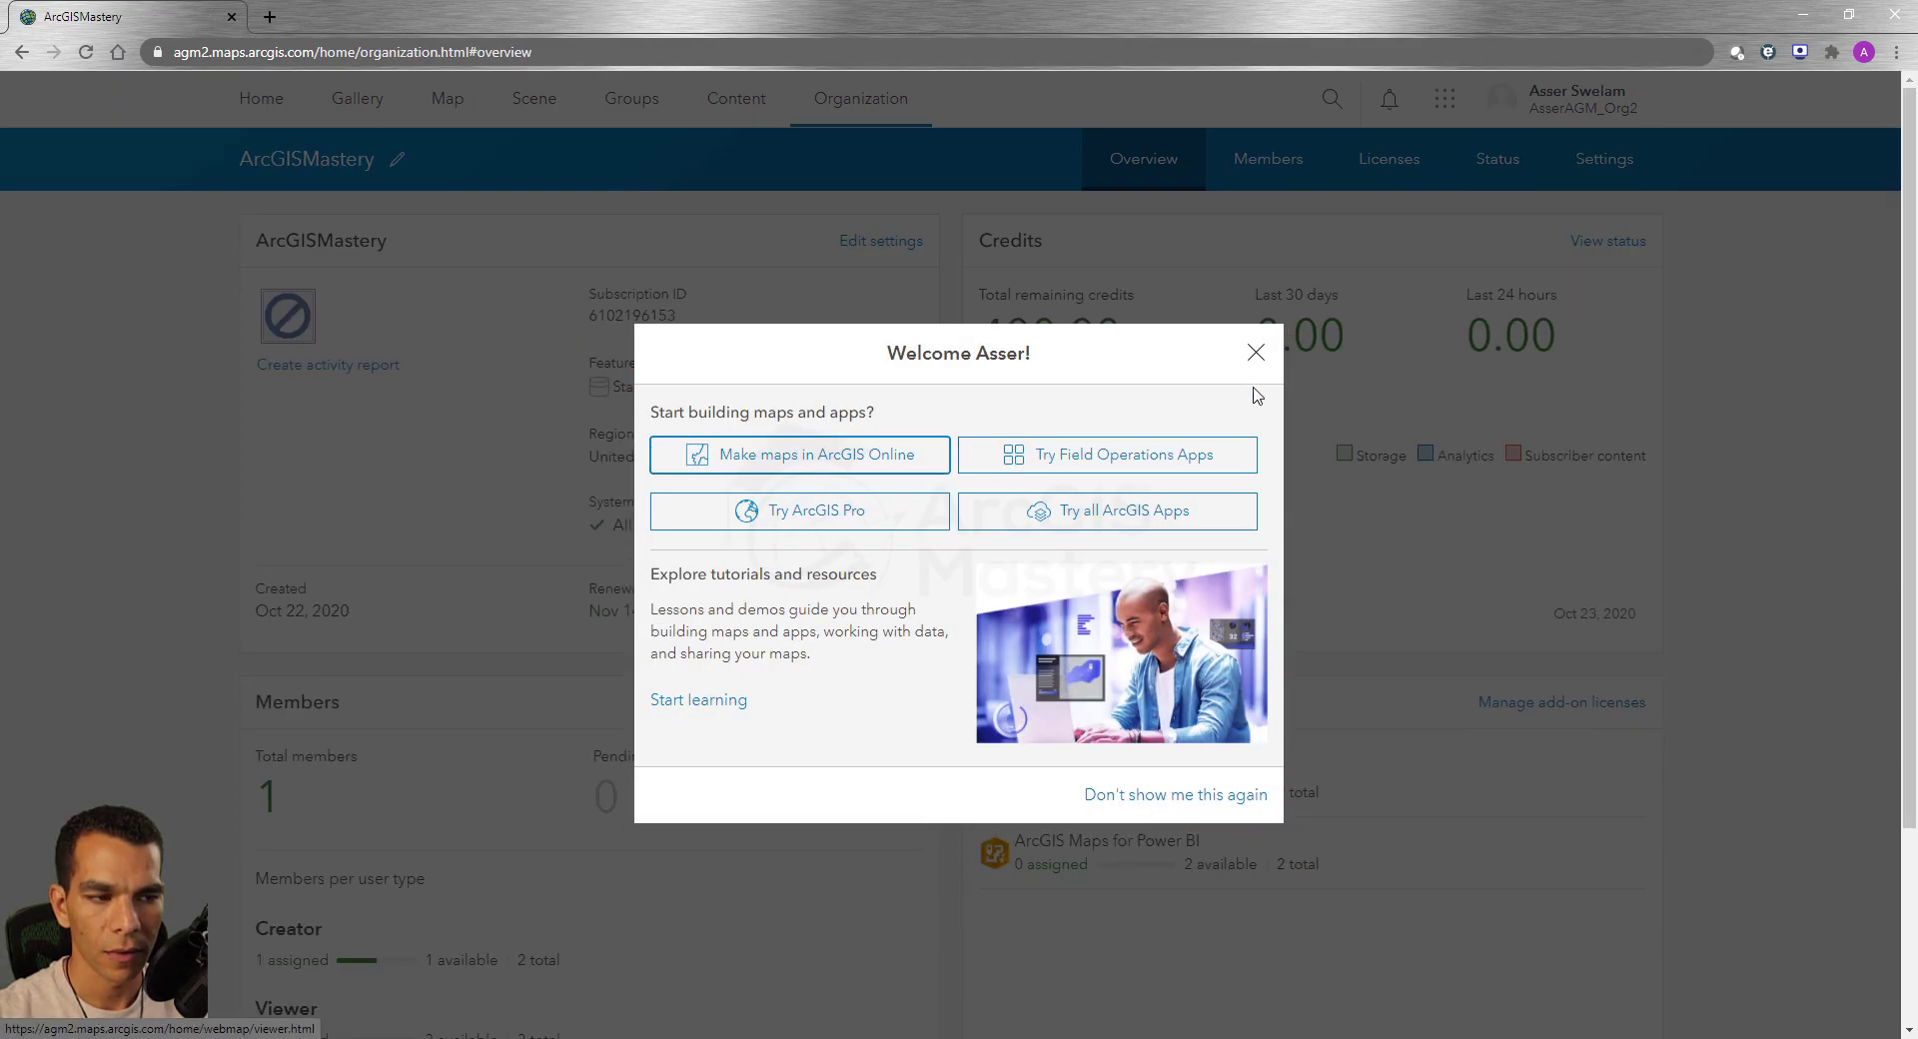
{"action": "left_click", "coordinate": [1255, 356]}
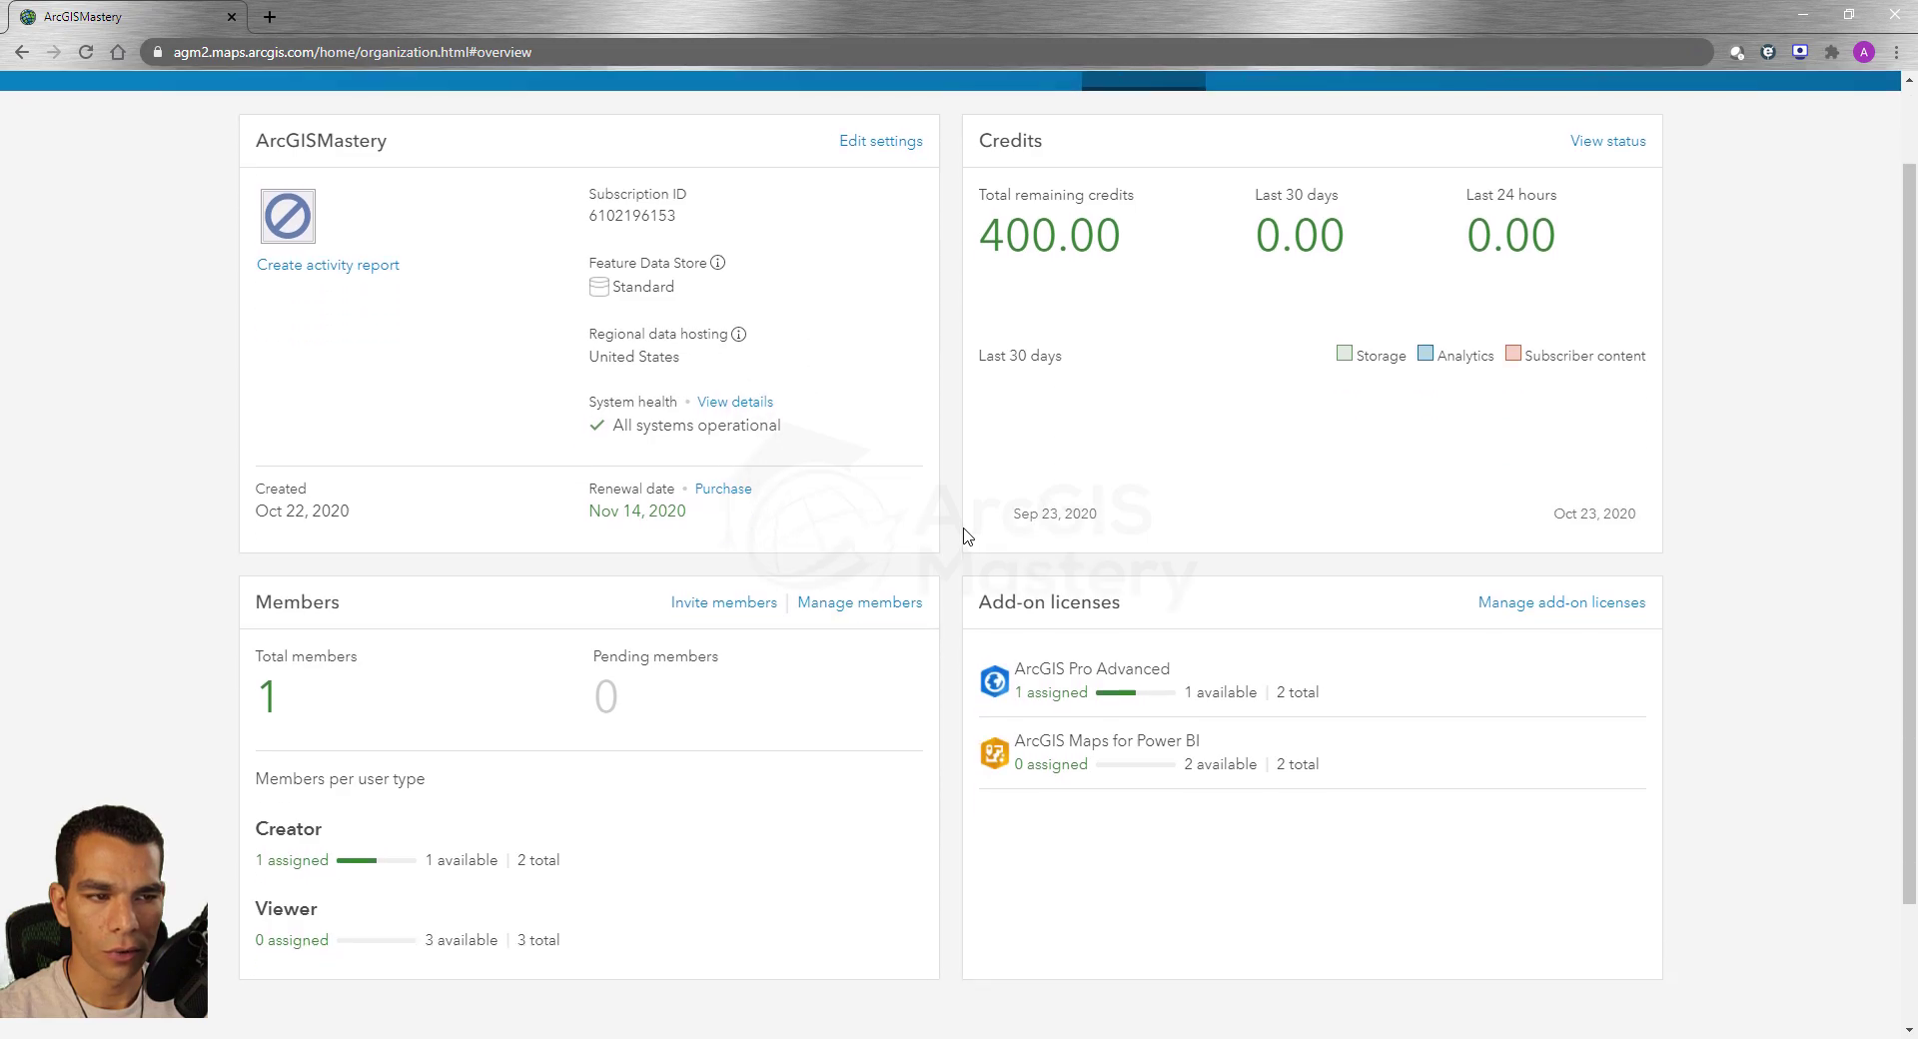
{"action": "left_click", "coordinate": [1389, 171]}
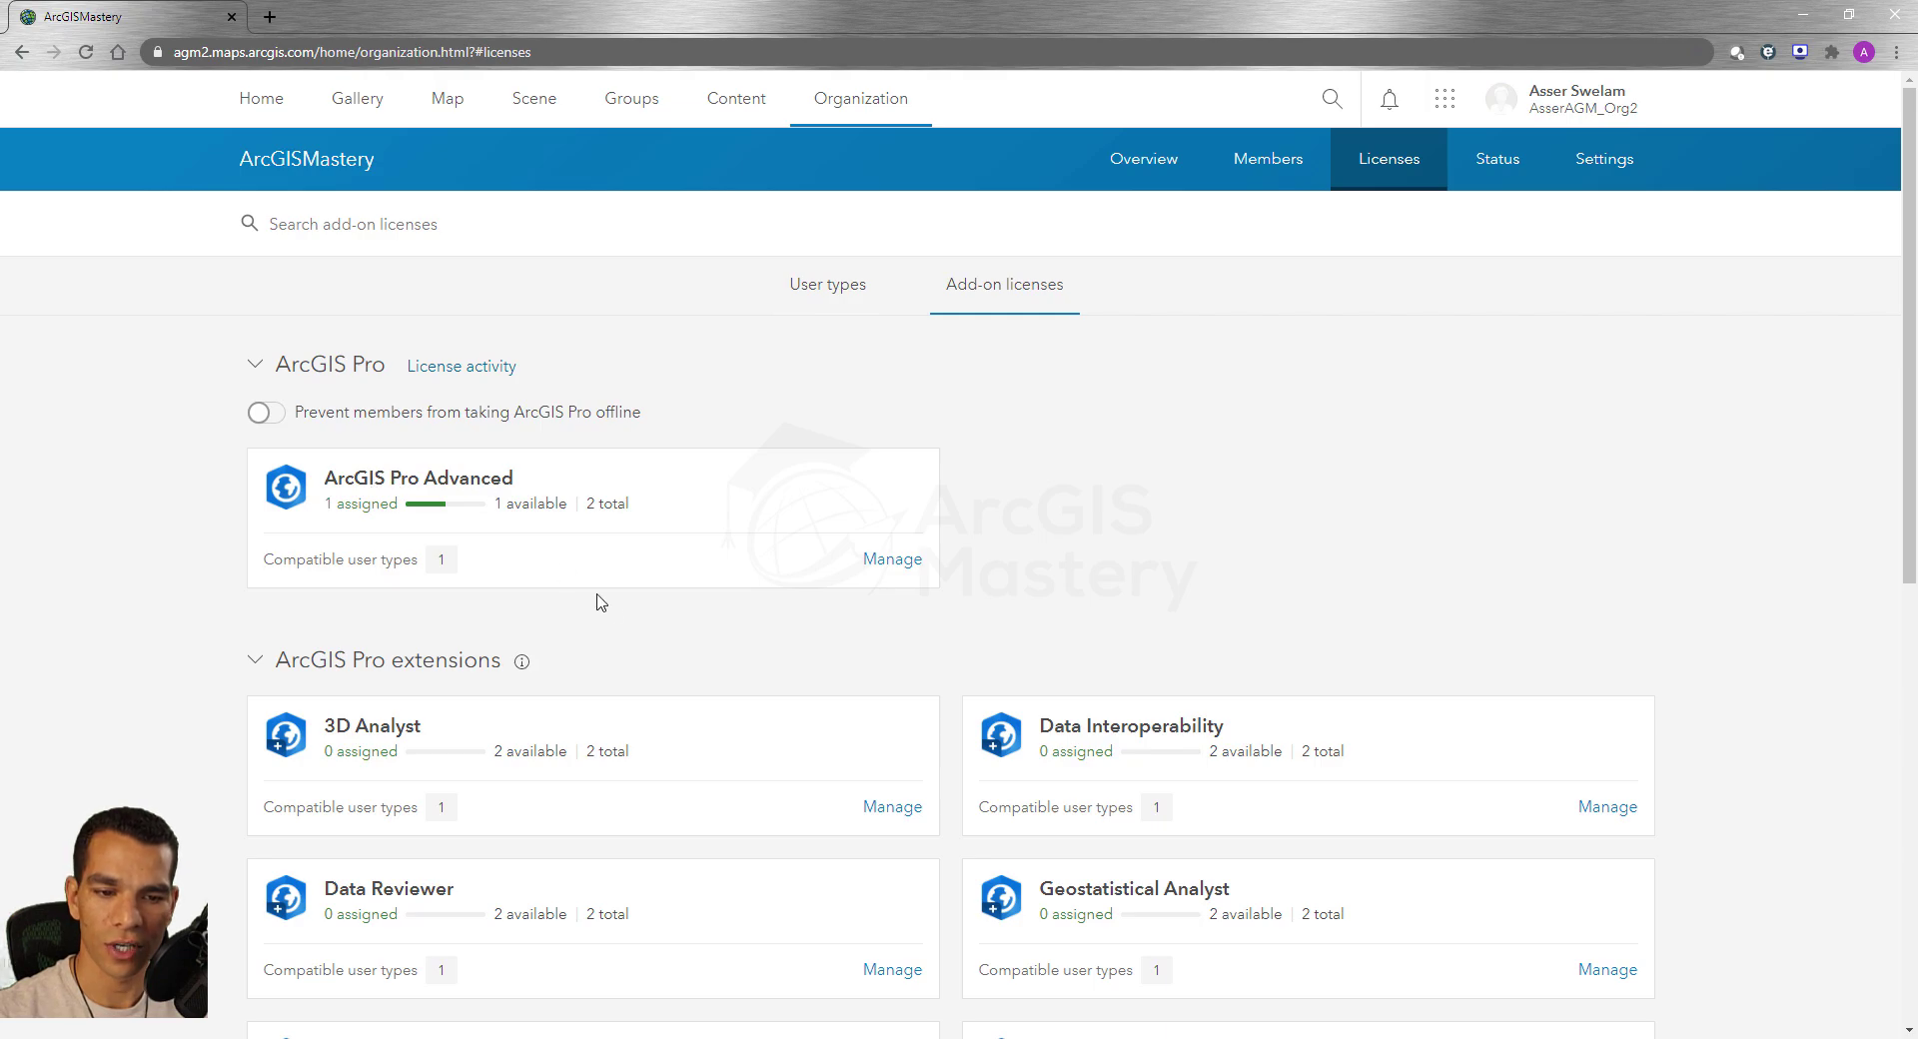
{"action": "scroll", "coordinate": [619, 611], "scroll_direction": "down", "scroll_amount": 1}
{"action": "scroll", "coordinate": [617, 613], "scroll_direction": "down", "scroll_amount": 2}
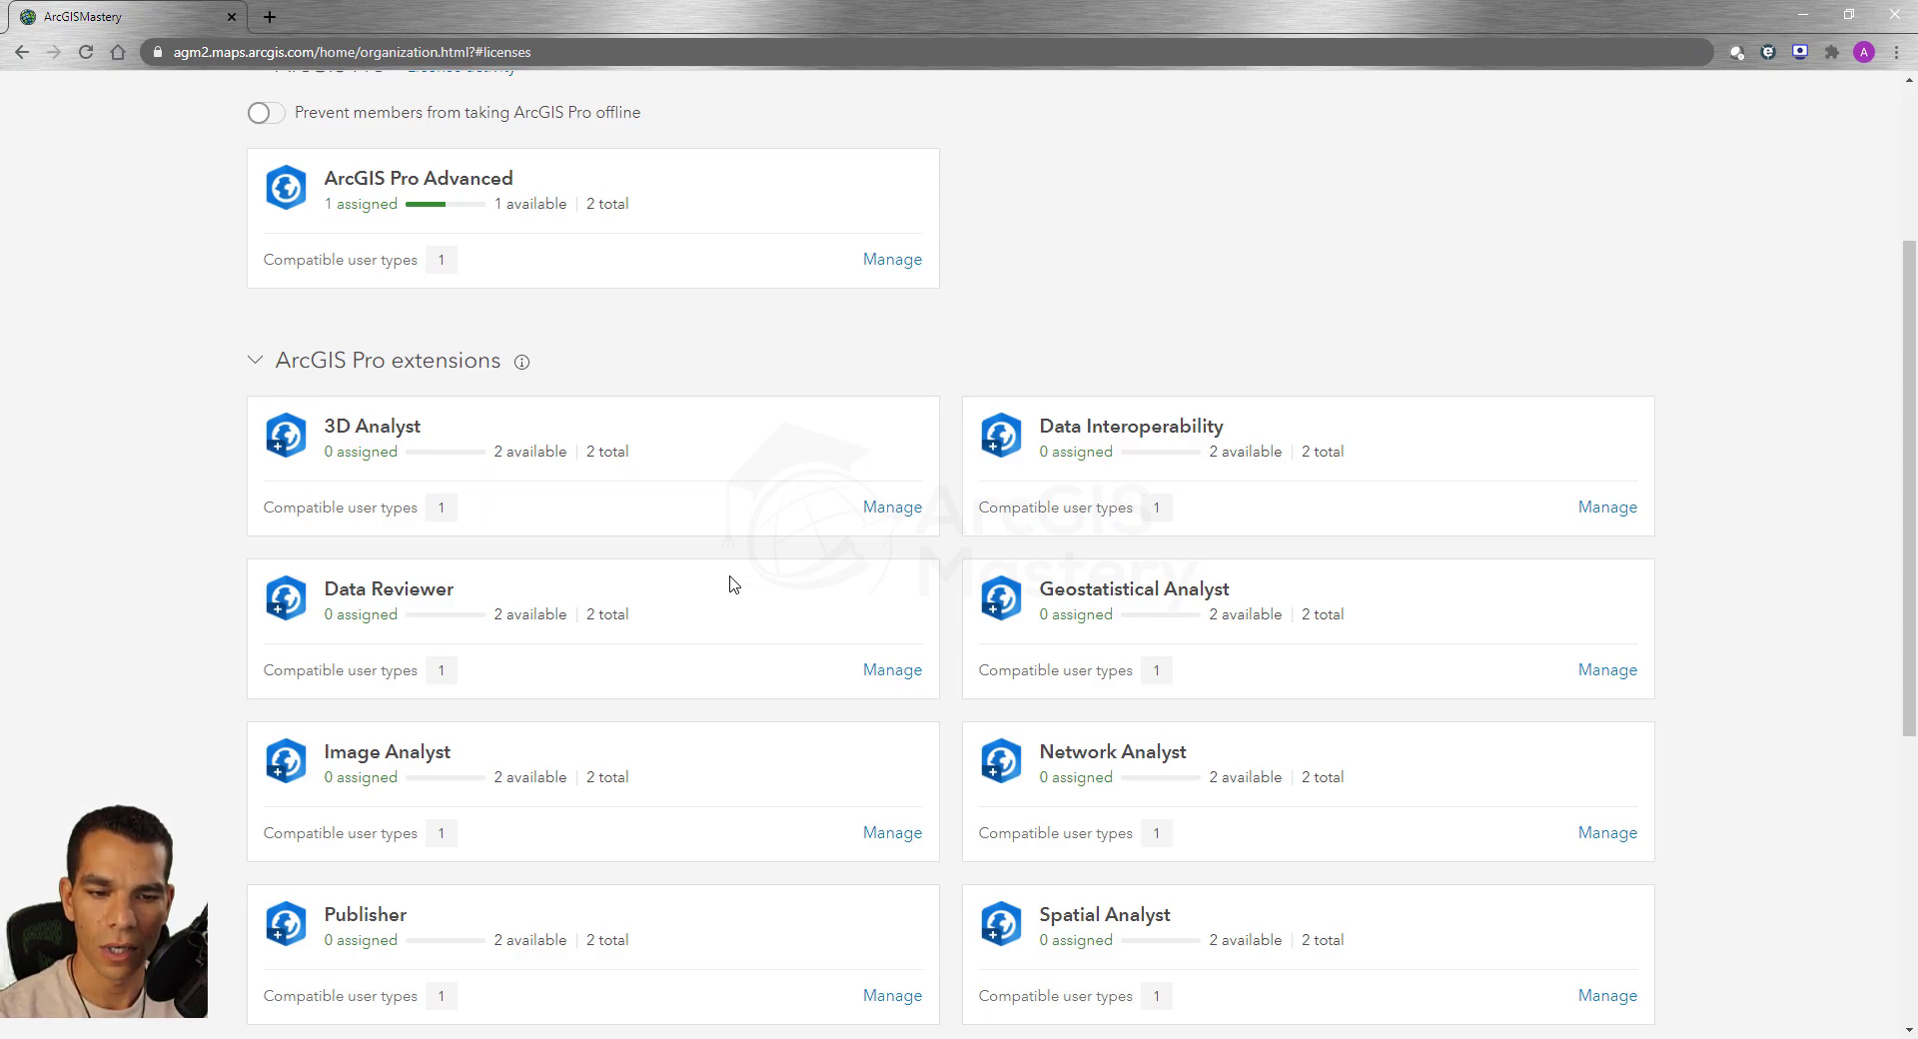
{"action": "scroll", "coordinate": [740, 599], "scroll_direction": "down", "scroll_amount": 2}
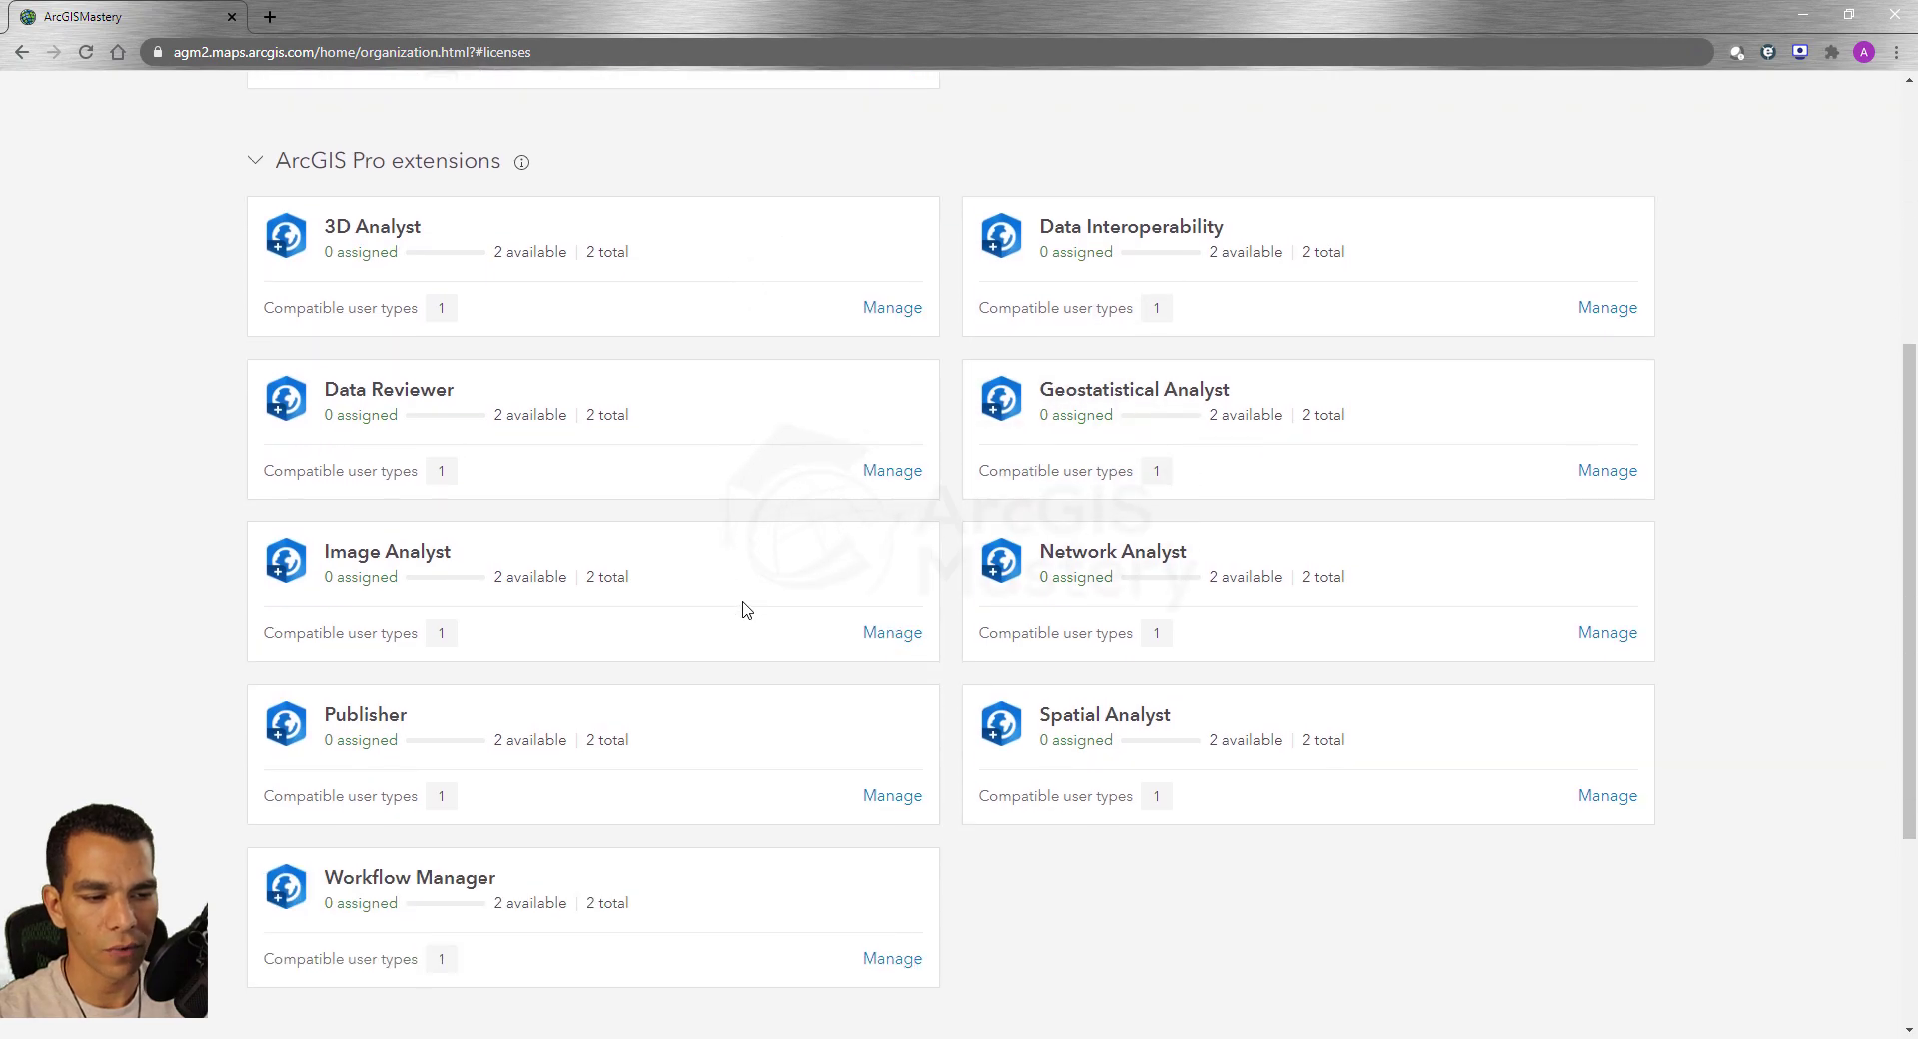
{"action": "left_click", "coordinate": [1601, 638]}
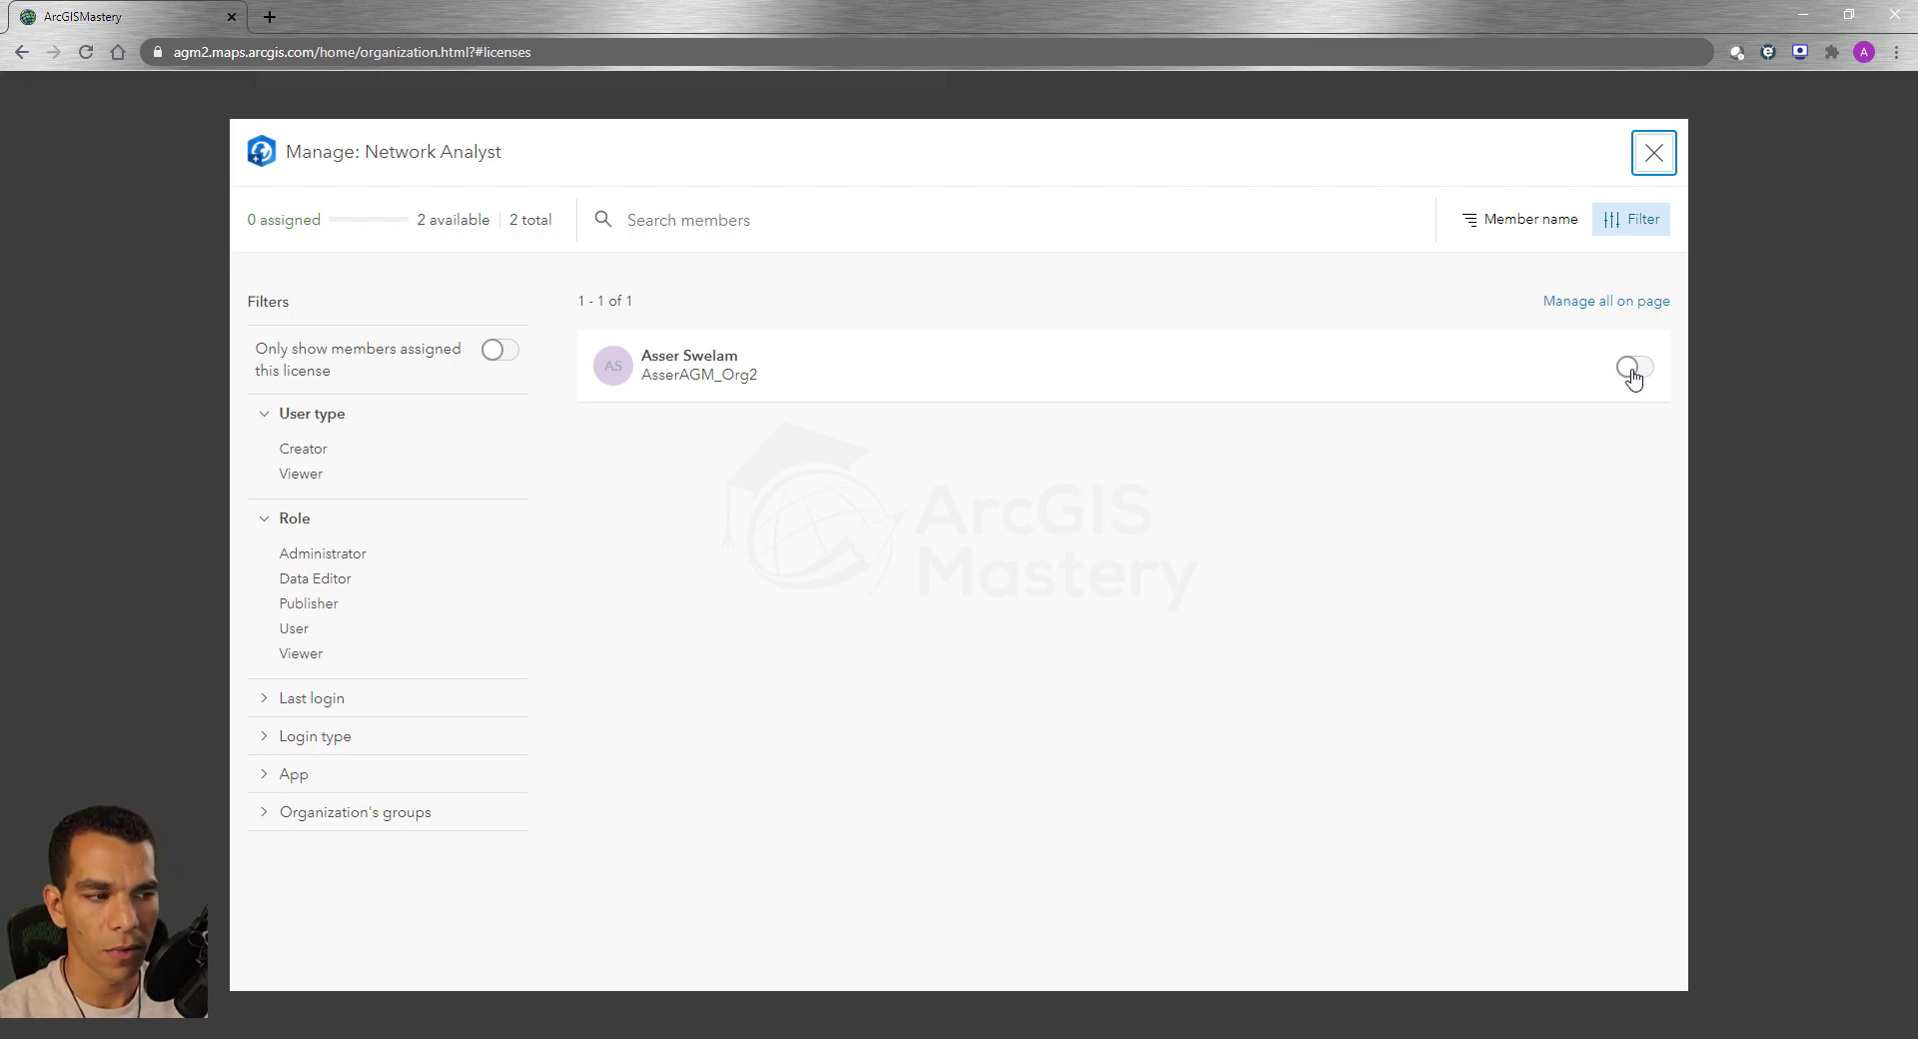
Step: Turn on the member's Network Analyst licence without emailing them, then return to ArcGIS Pro
{"action": "left_click", "coordinate": [1634, 368]}
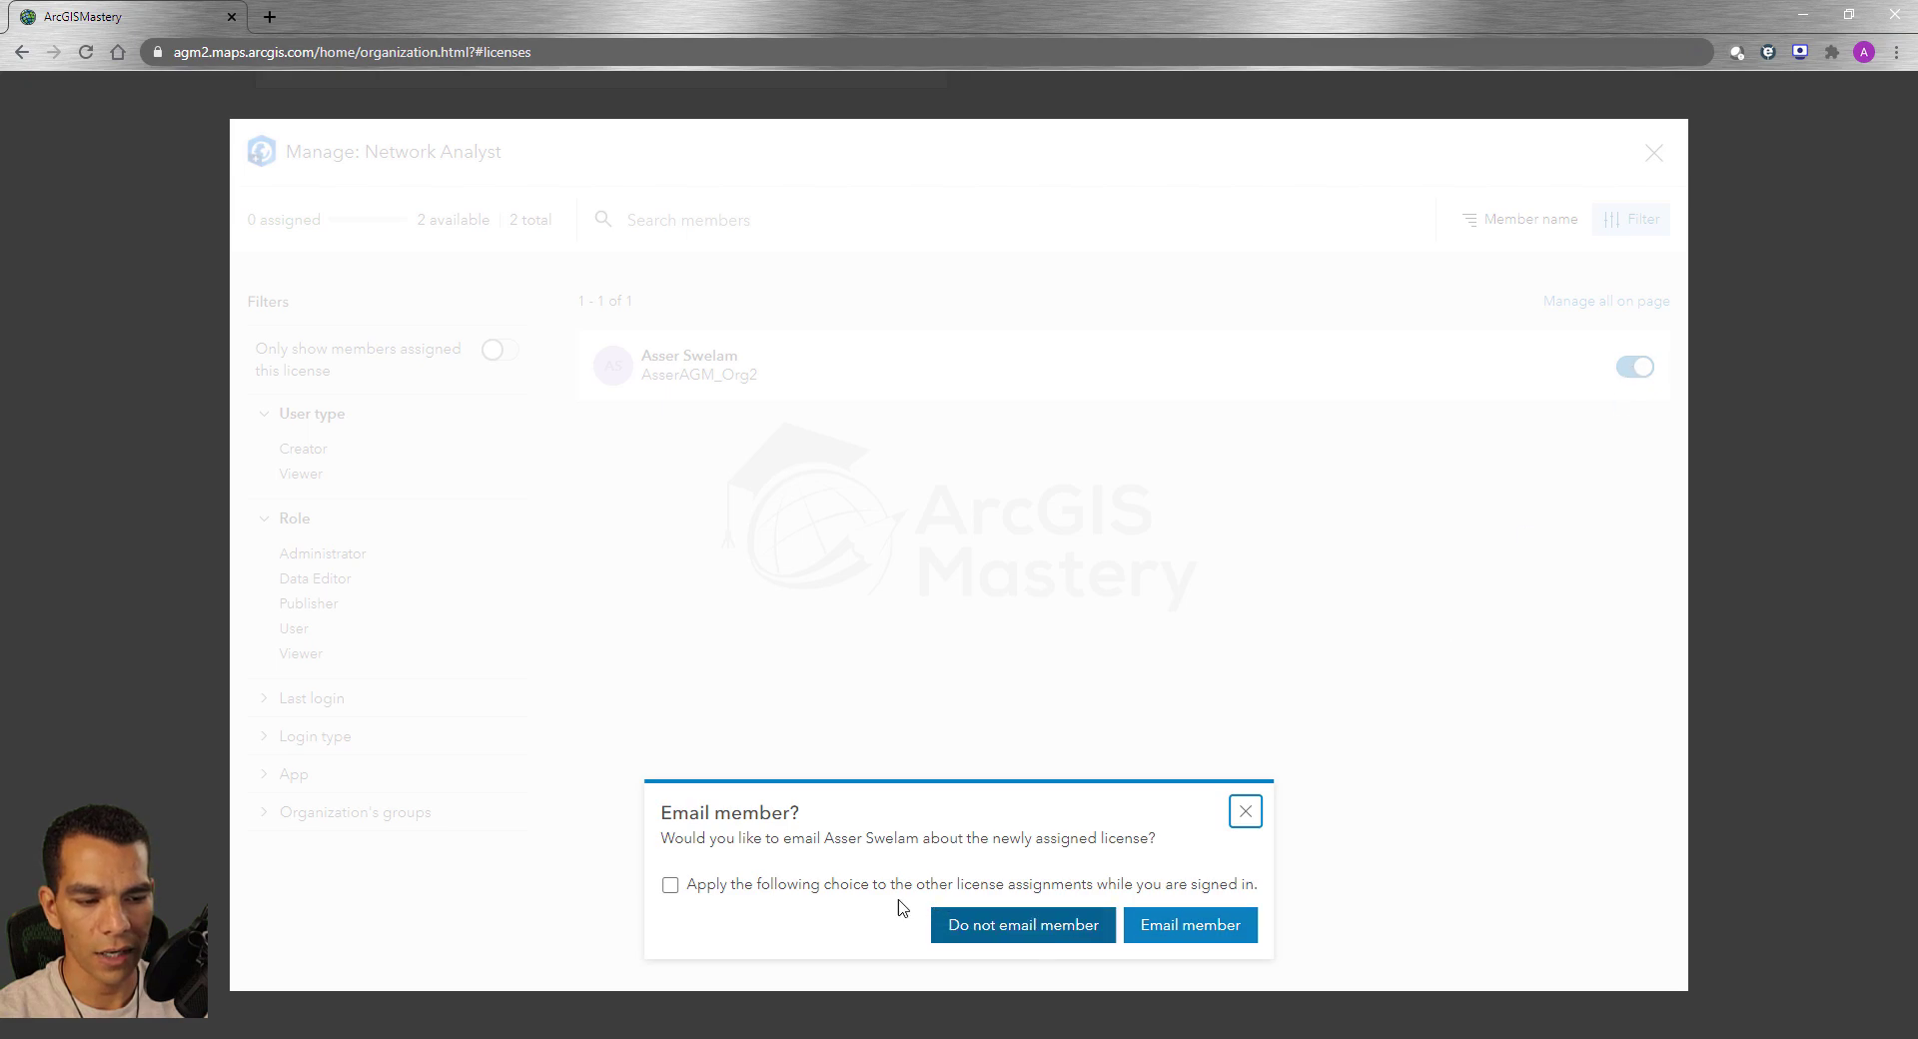
{"action": "left_click", "coordinate": [858, 889]}
{"action": "left_click", "coordinate": [1014, 929]}
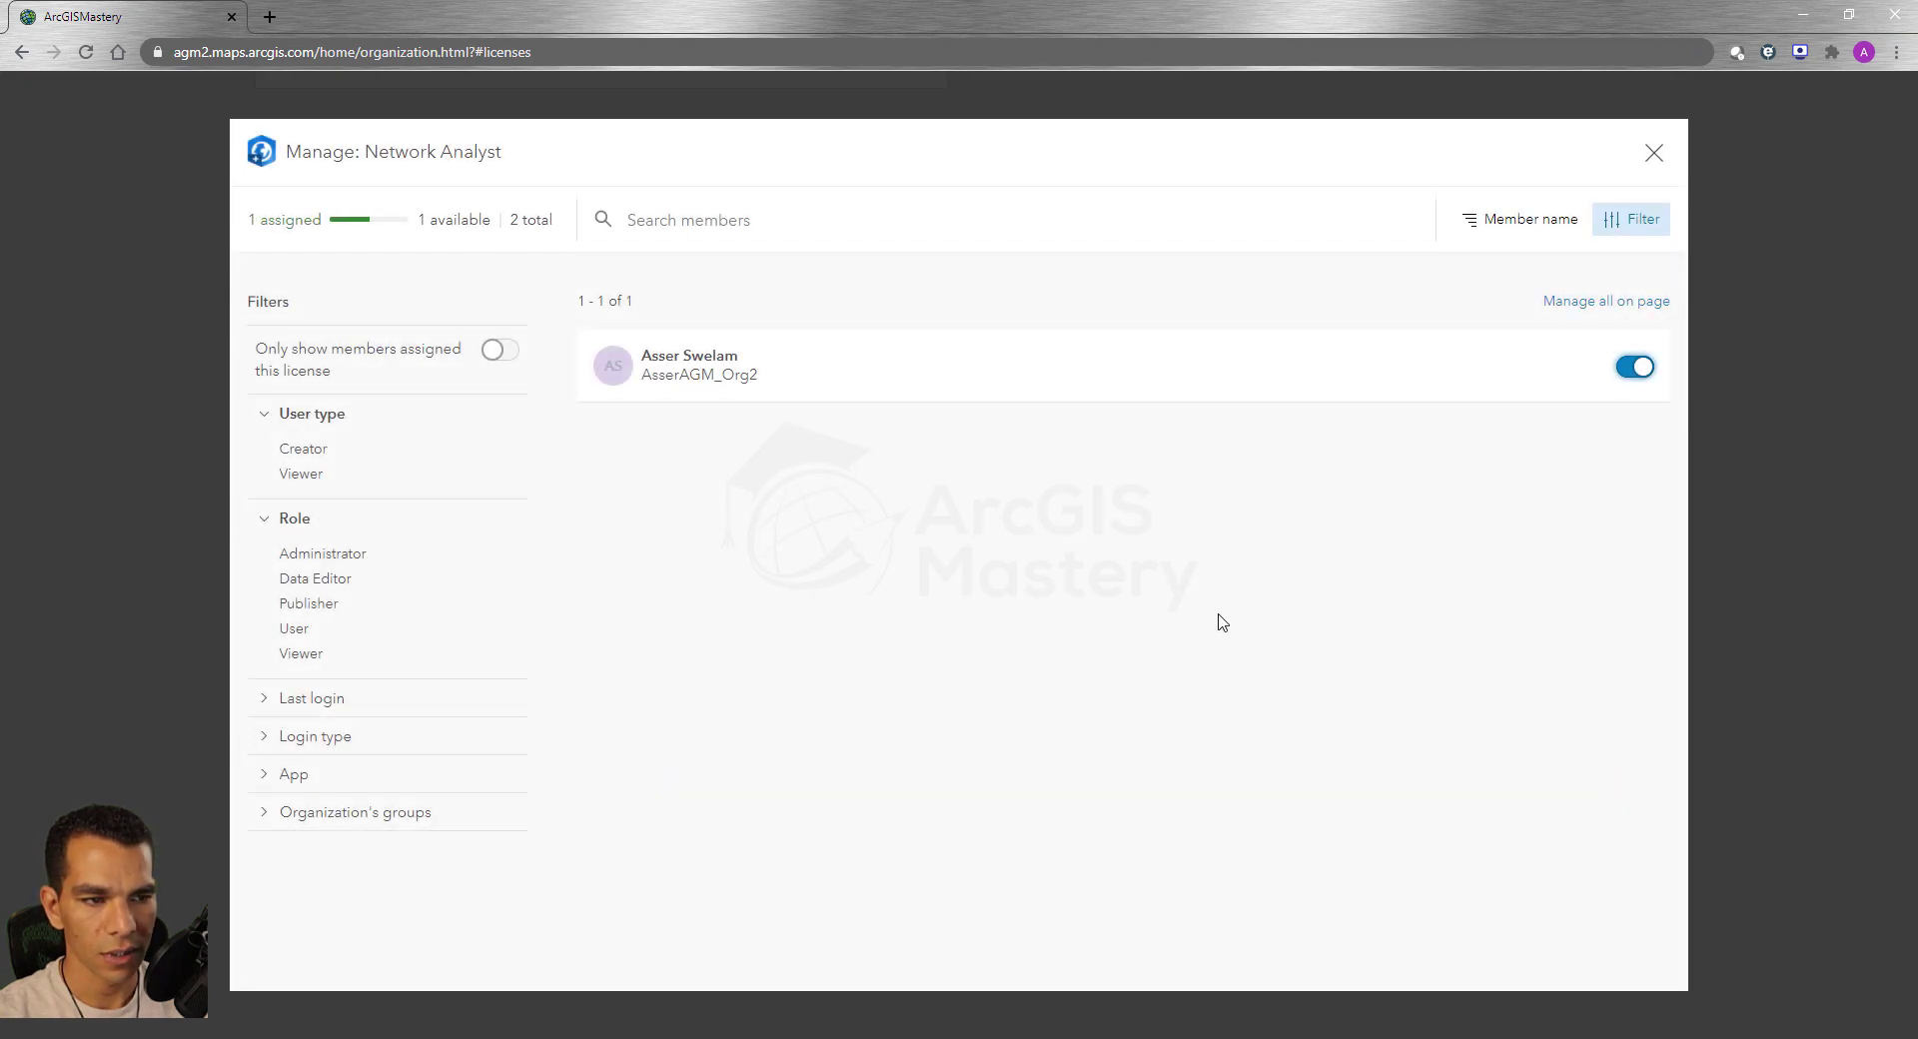
{"action": "left_click", "coordinate": [1653, 152]}
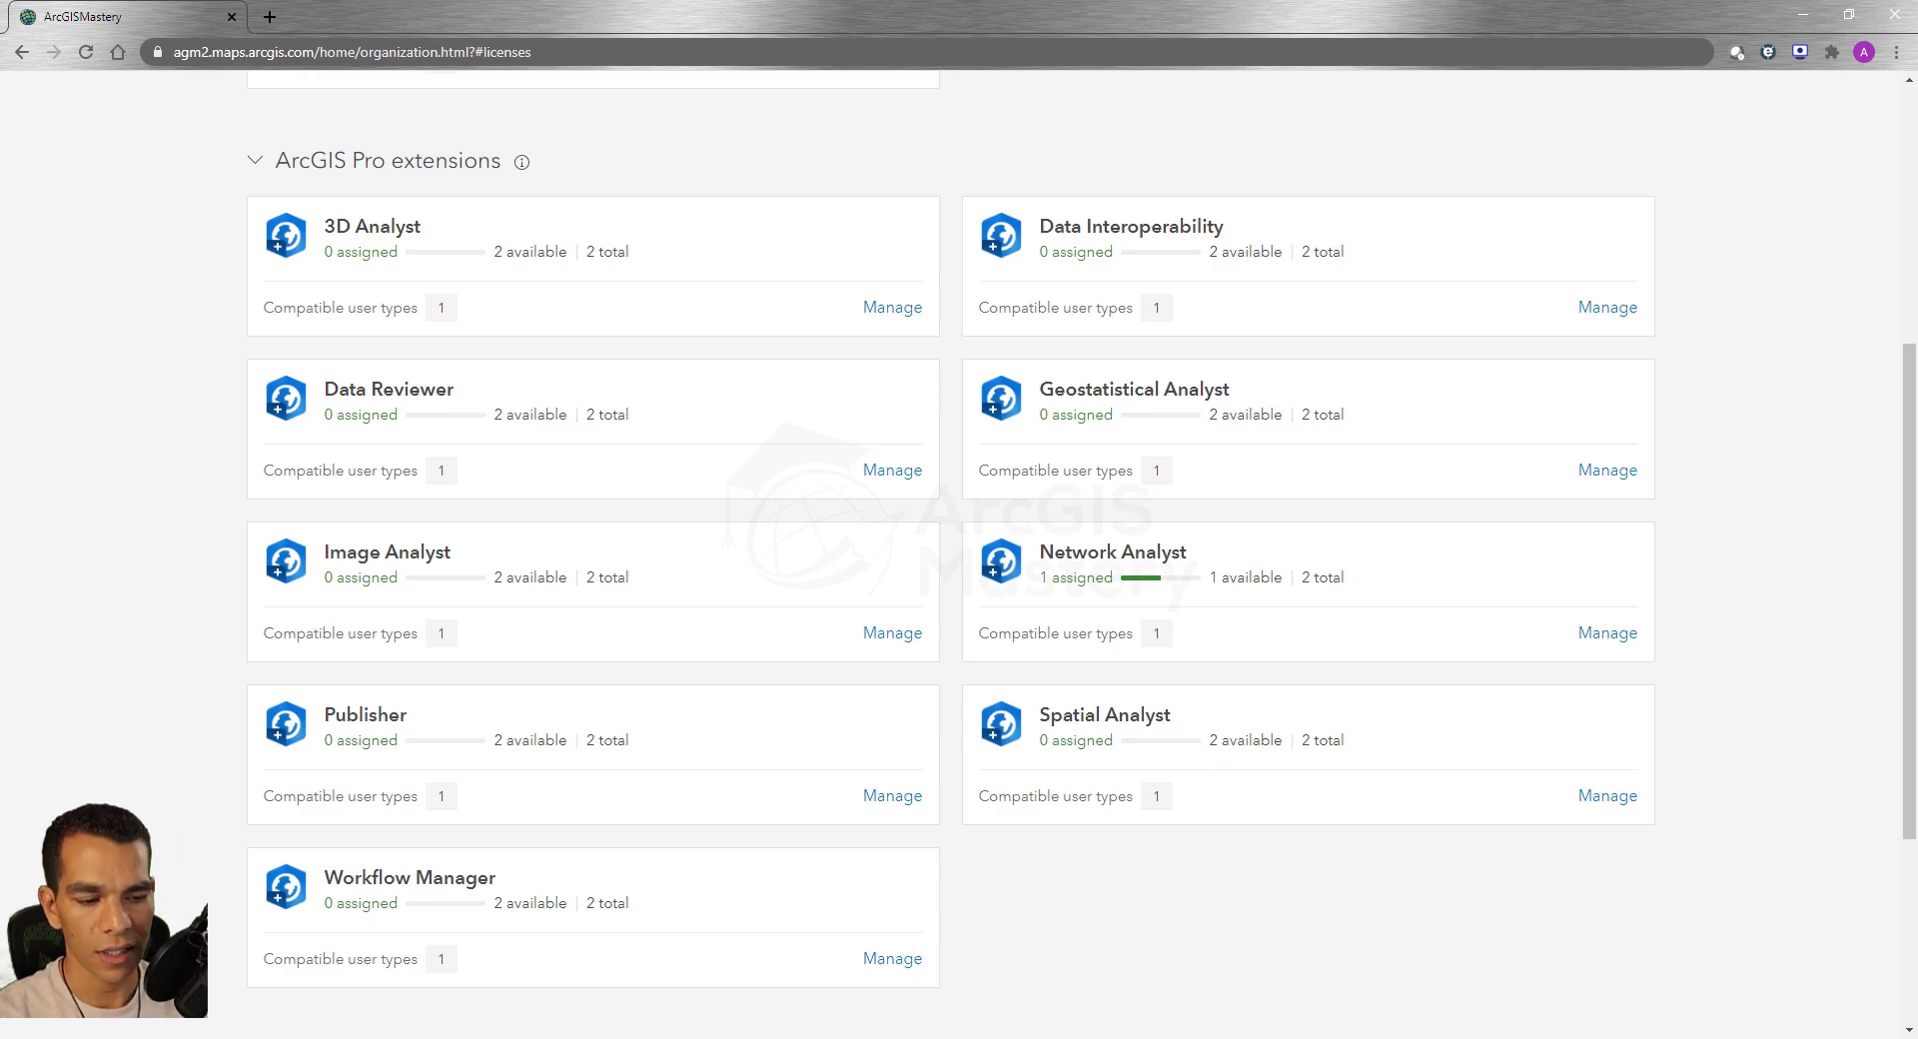
{"action": "mouse_move", "coordinate": [1179, 1029]}
{"action": "left_click", "coordinate": [1056, 957]}
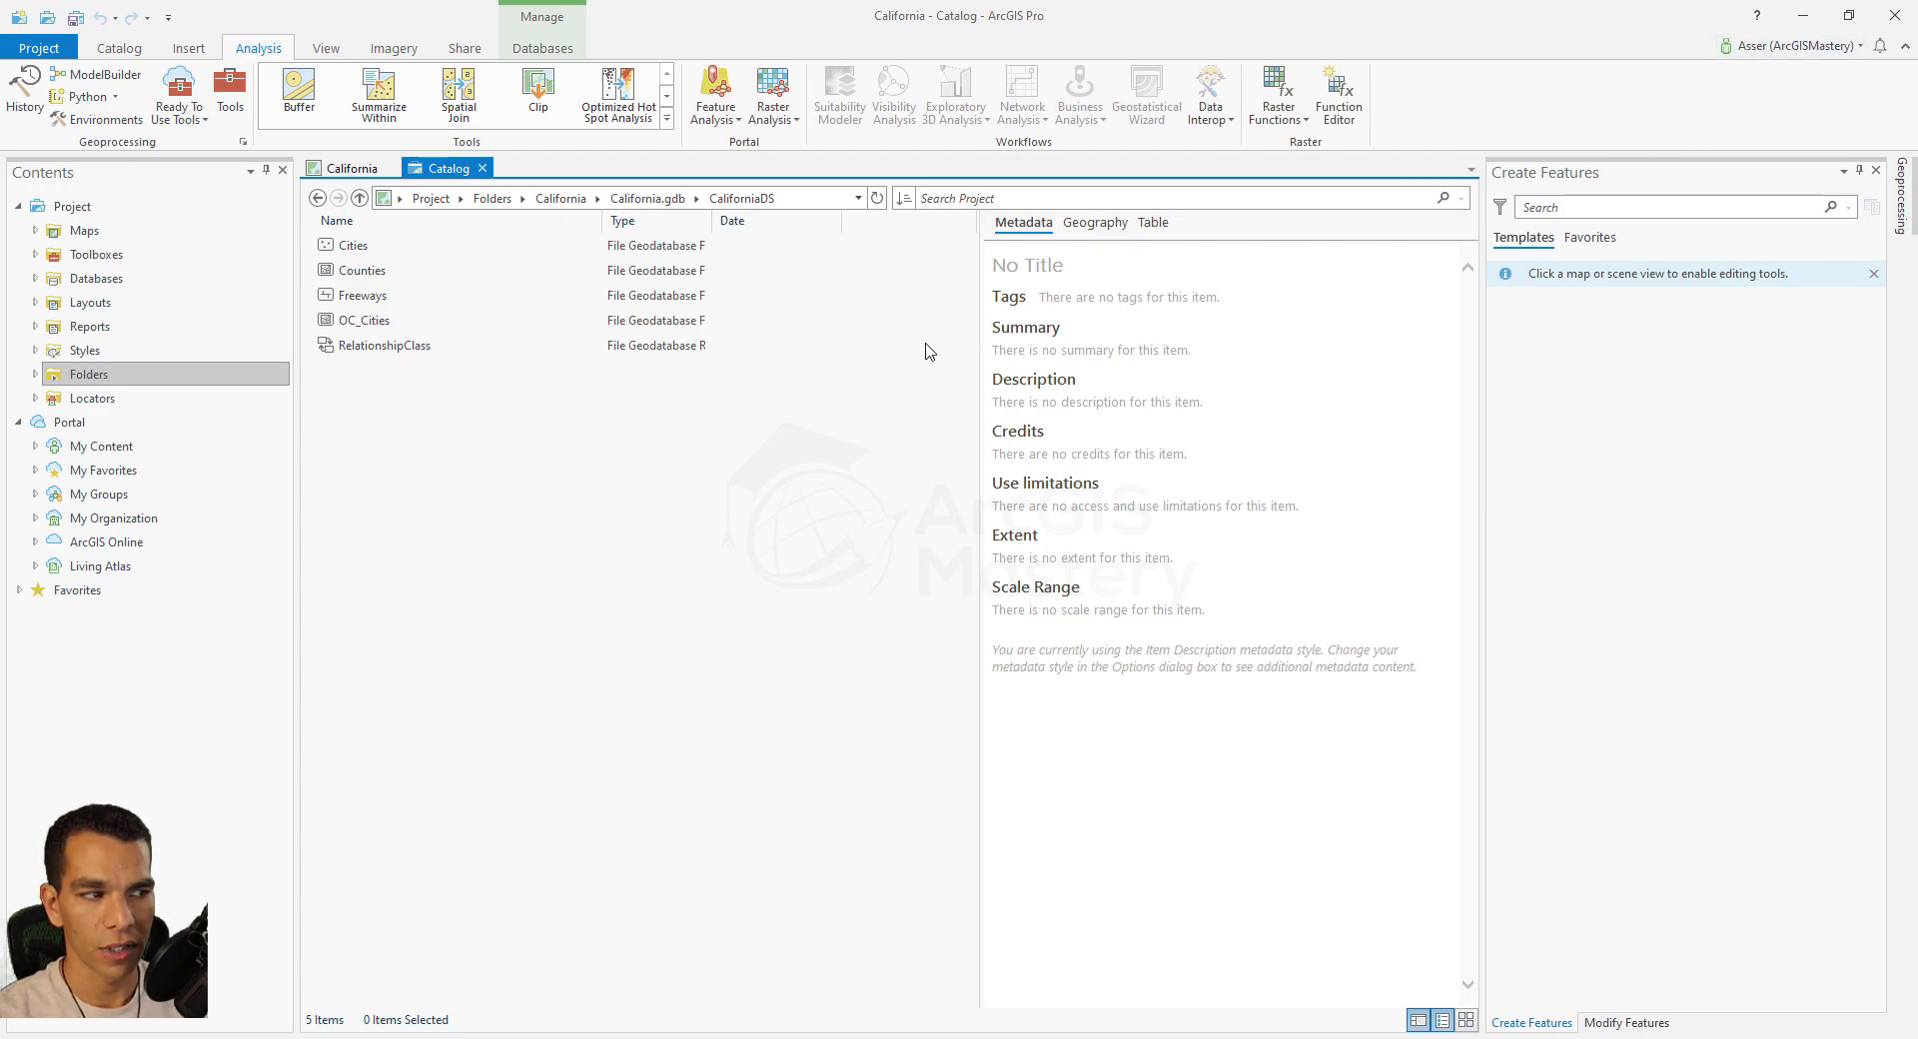
Step: Confirm New > Network Dataset is still greyed out, then exit ArcGIS Pro saving the California project
{"action": "right_click", "coordinate": [481, 476]}
{"action": "mouse_move", "coordinate": [533, 553]}
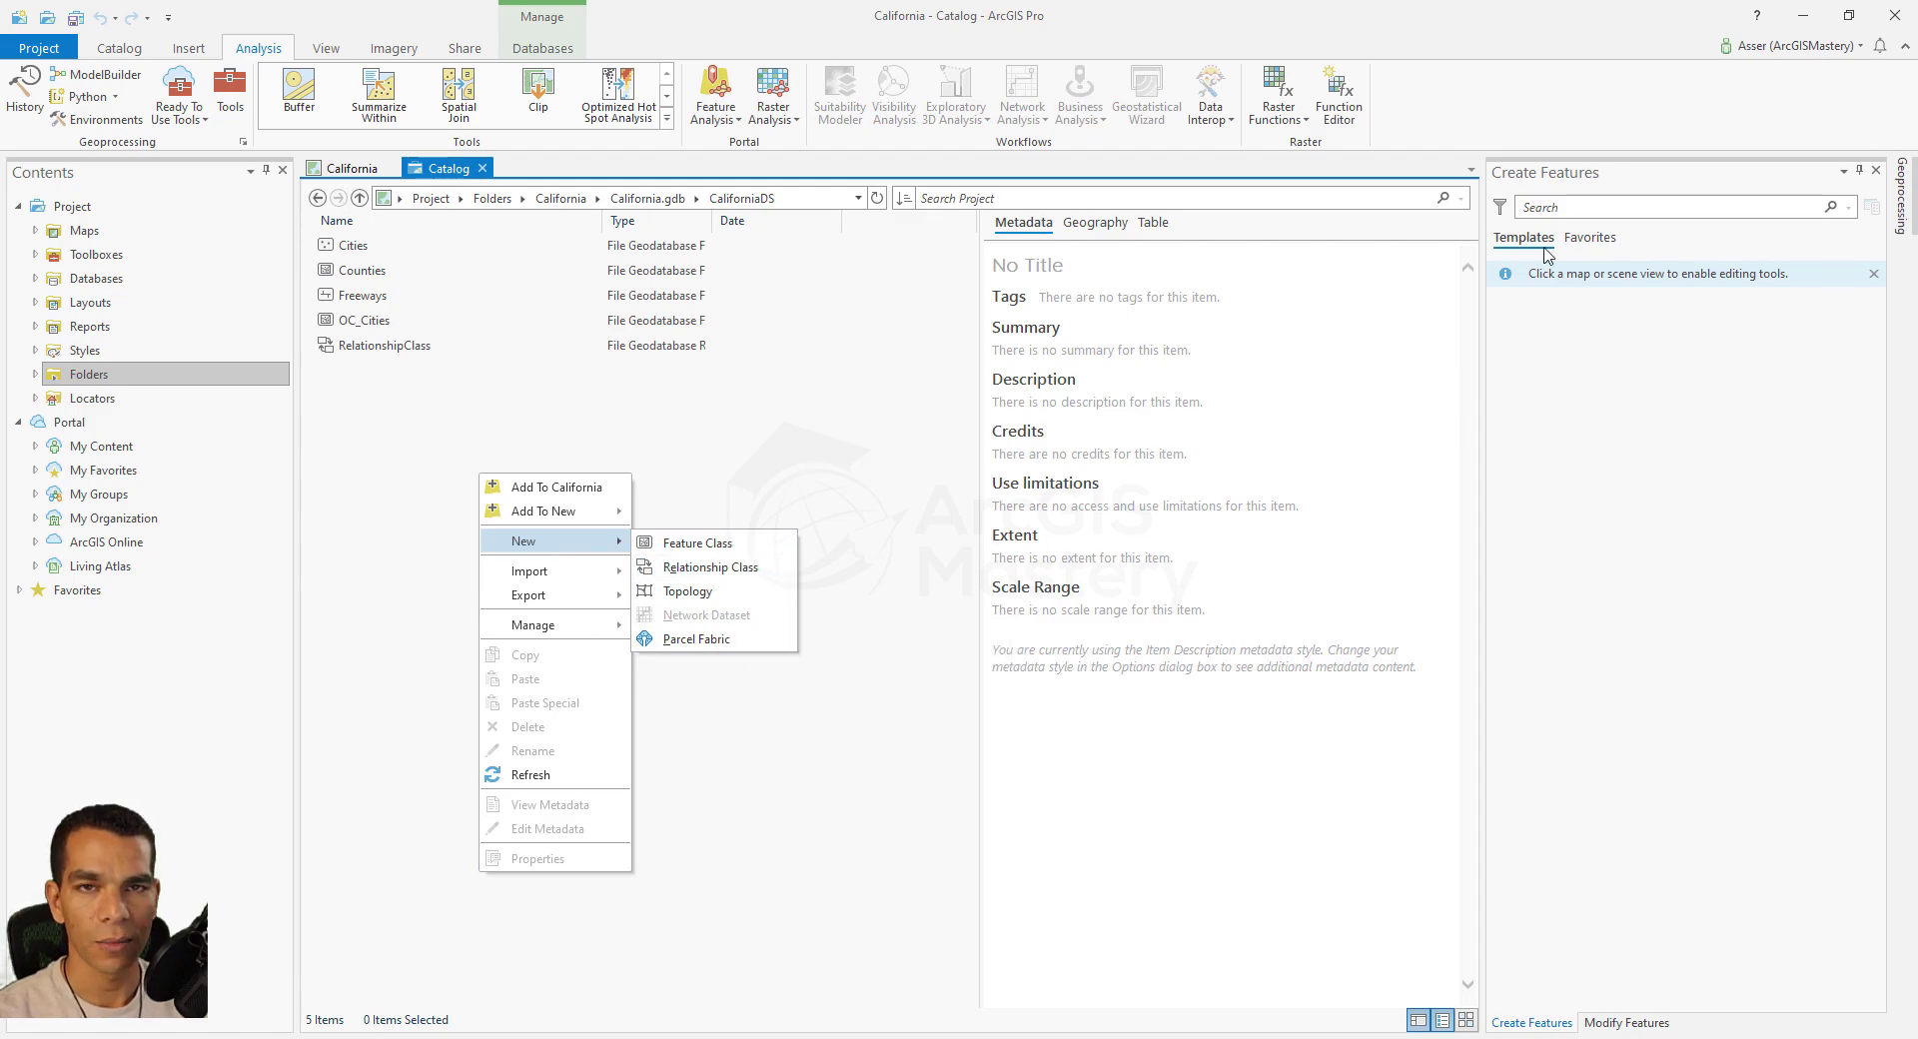
{"action": "left_click", "coordinate": [1895, 20]}
{"action": "left_click", "coordinate": [1895, 20]}
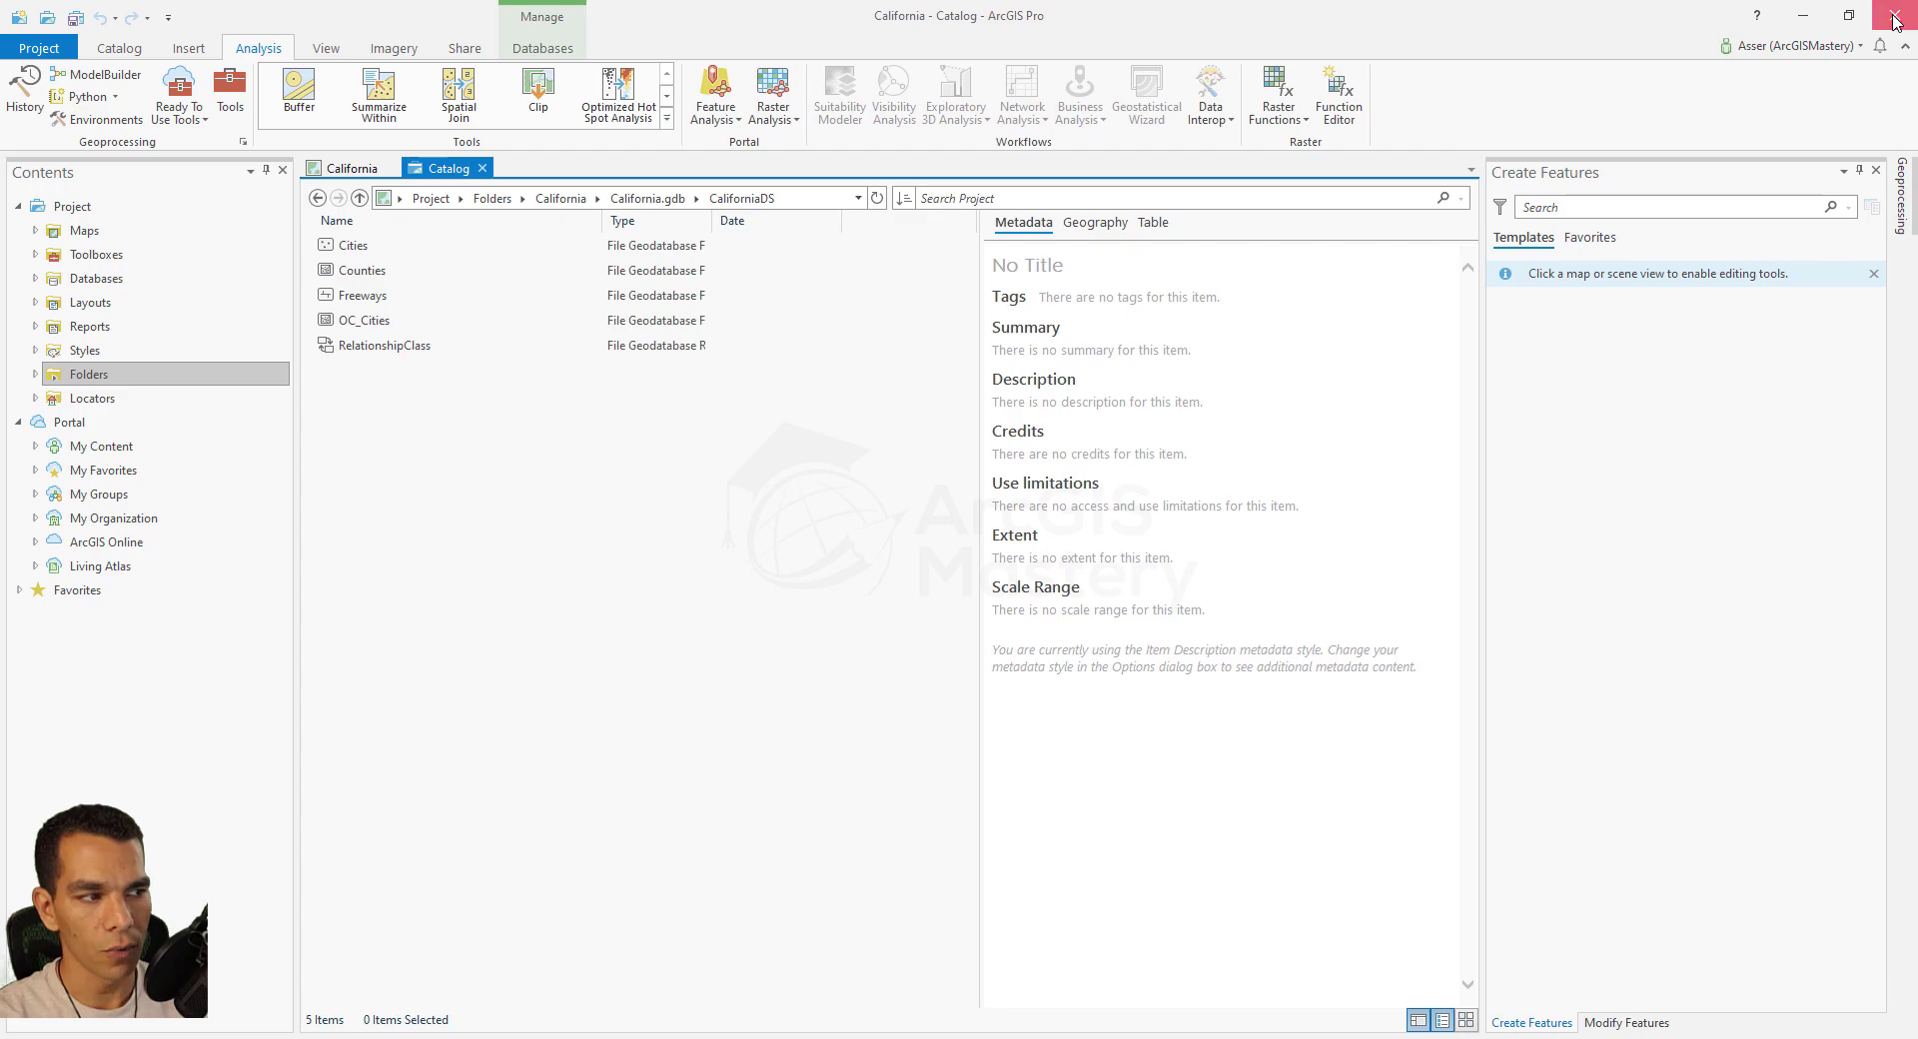
{"action": "left_click", "coordinate": [944, 570]}
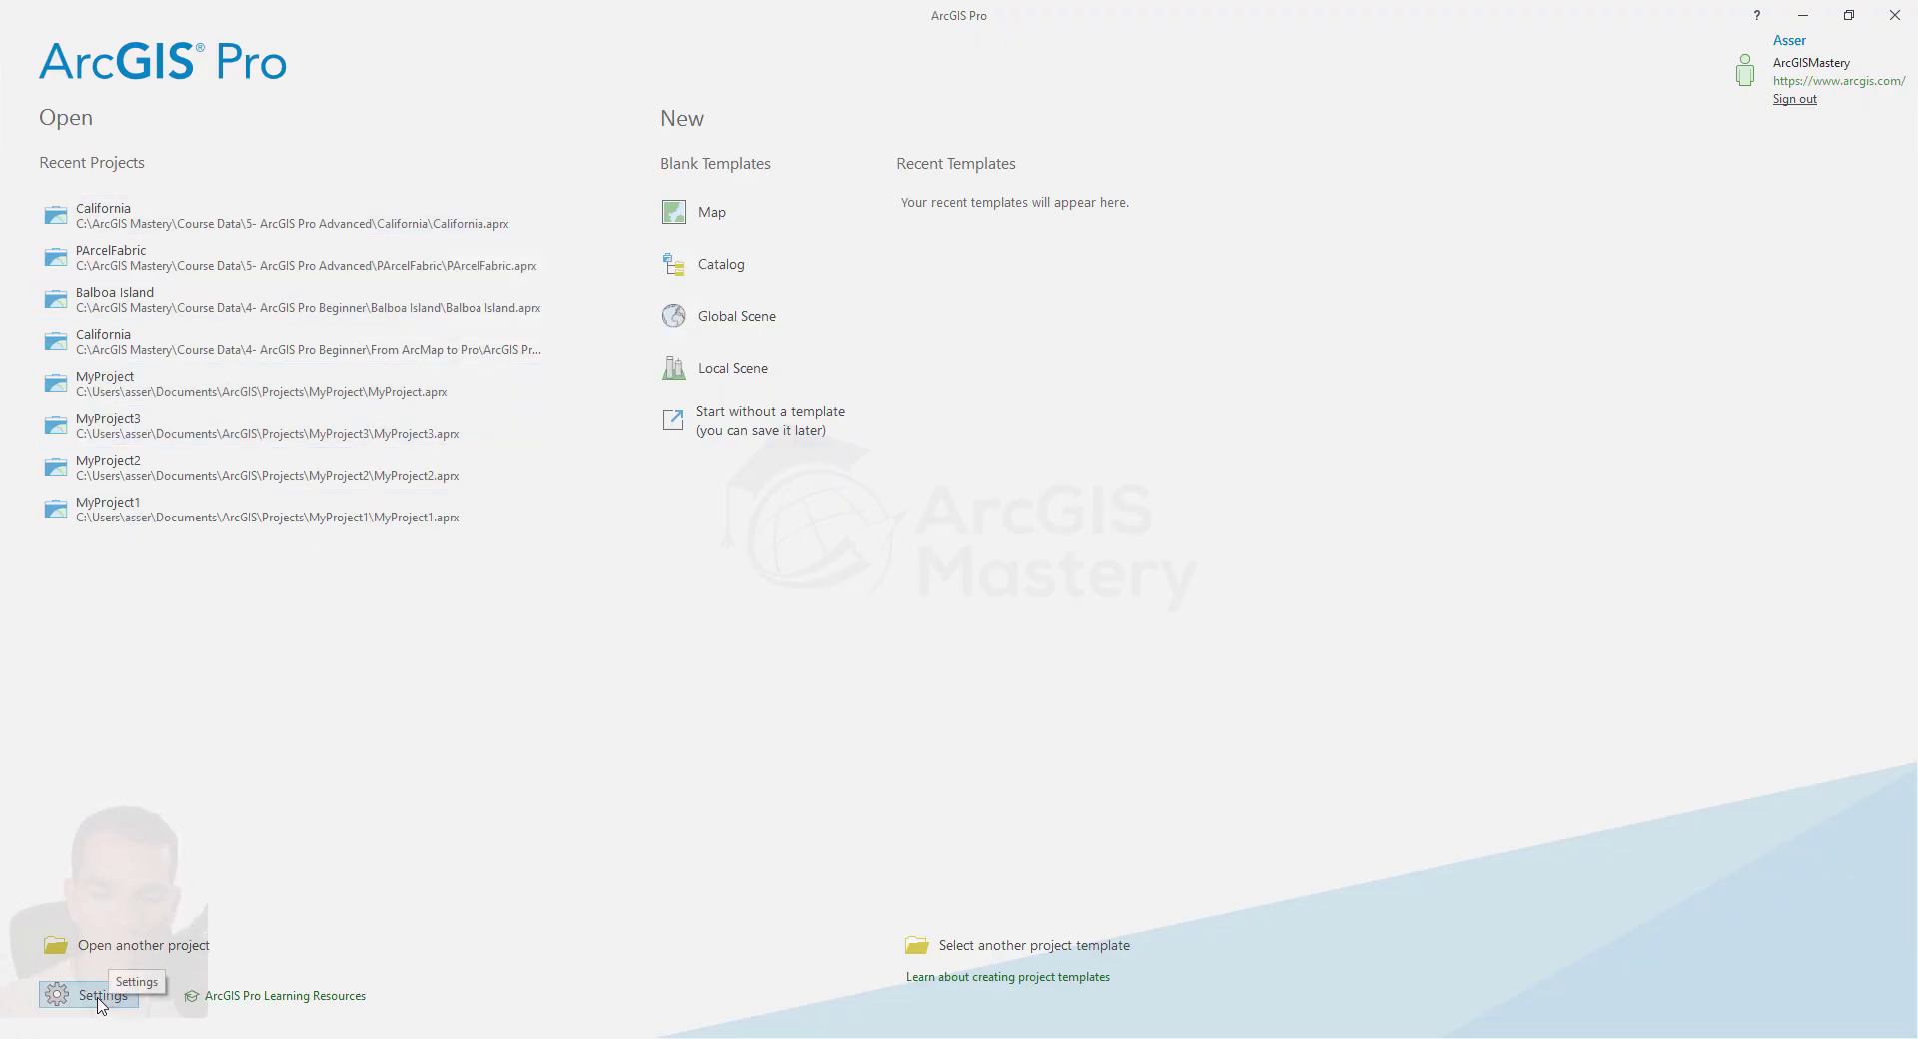
Step: Verify under Settings > Licensing that Network Analyst is licensed, then return to the project
{"action": "left_click", "coordinate": [170, 974]}
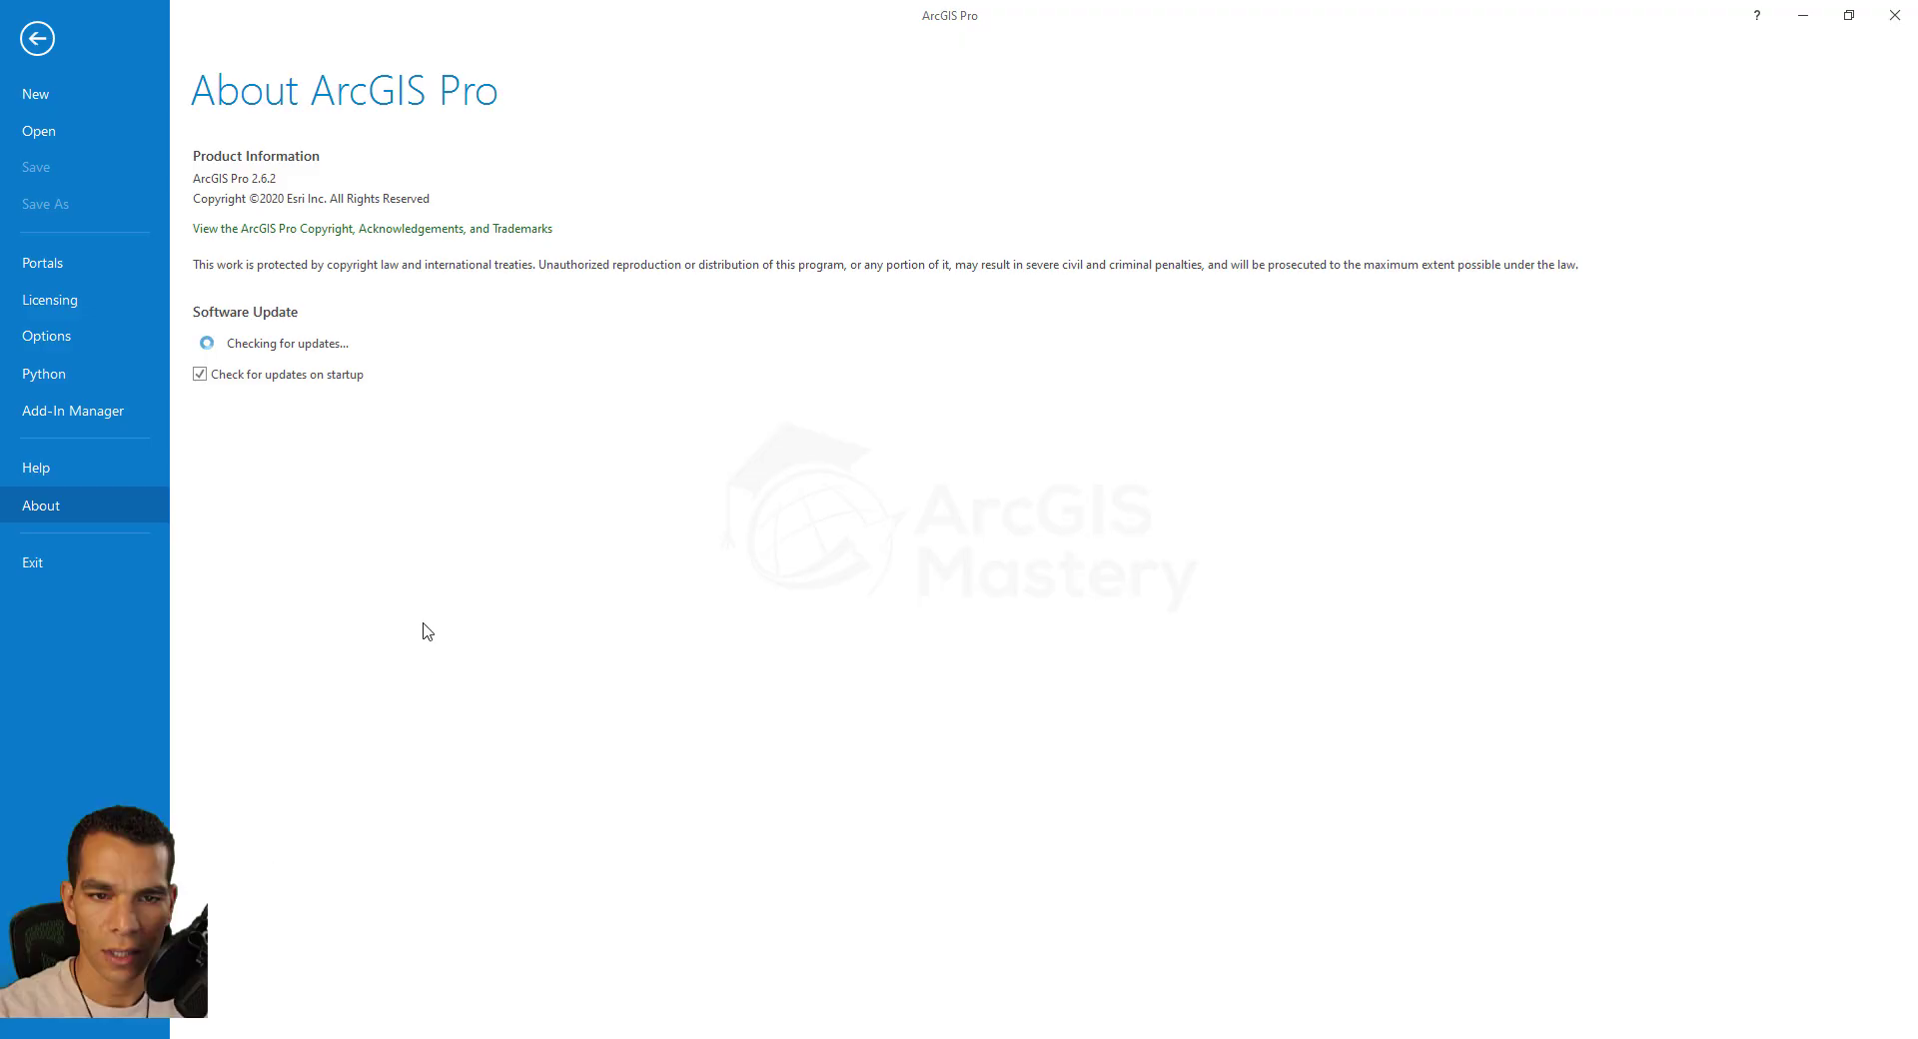
{"action": "left_click", "coordinate": [68, 302]}
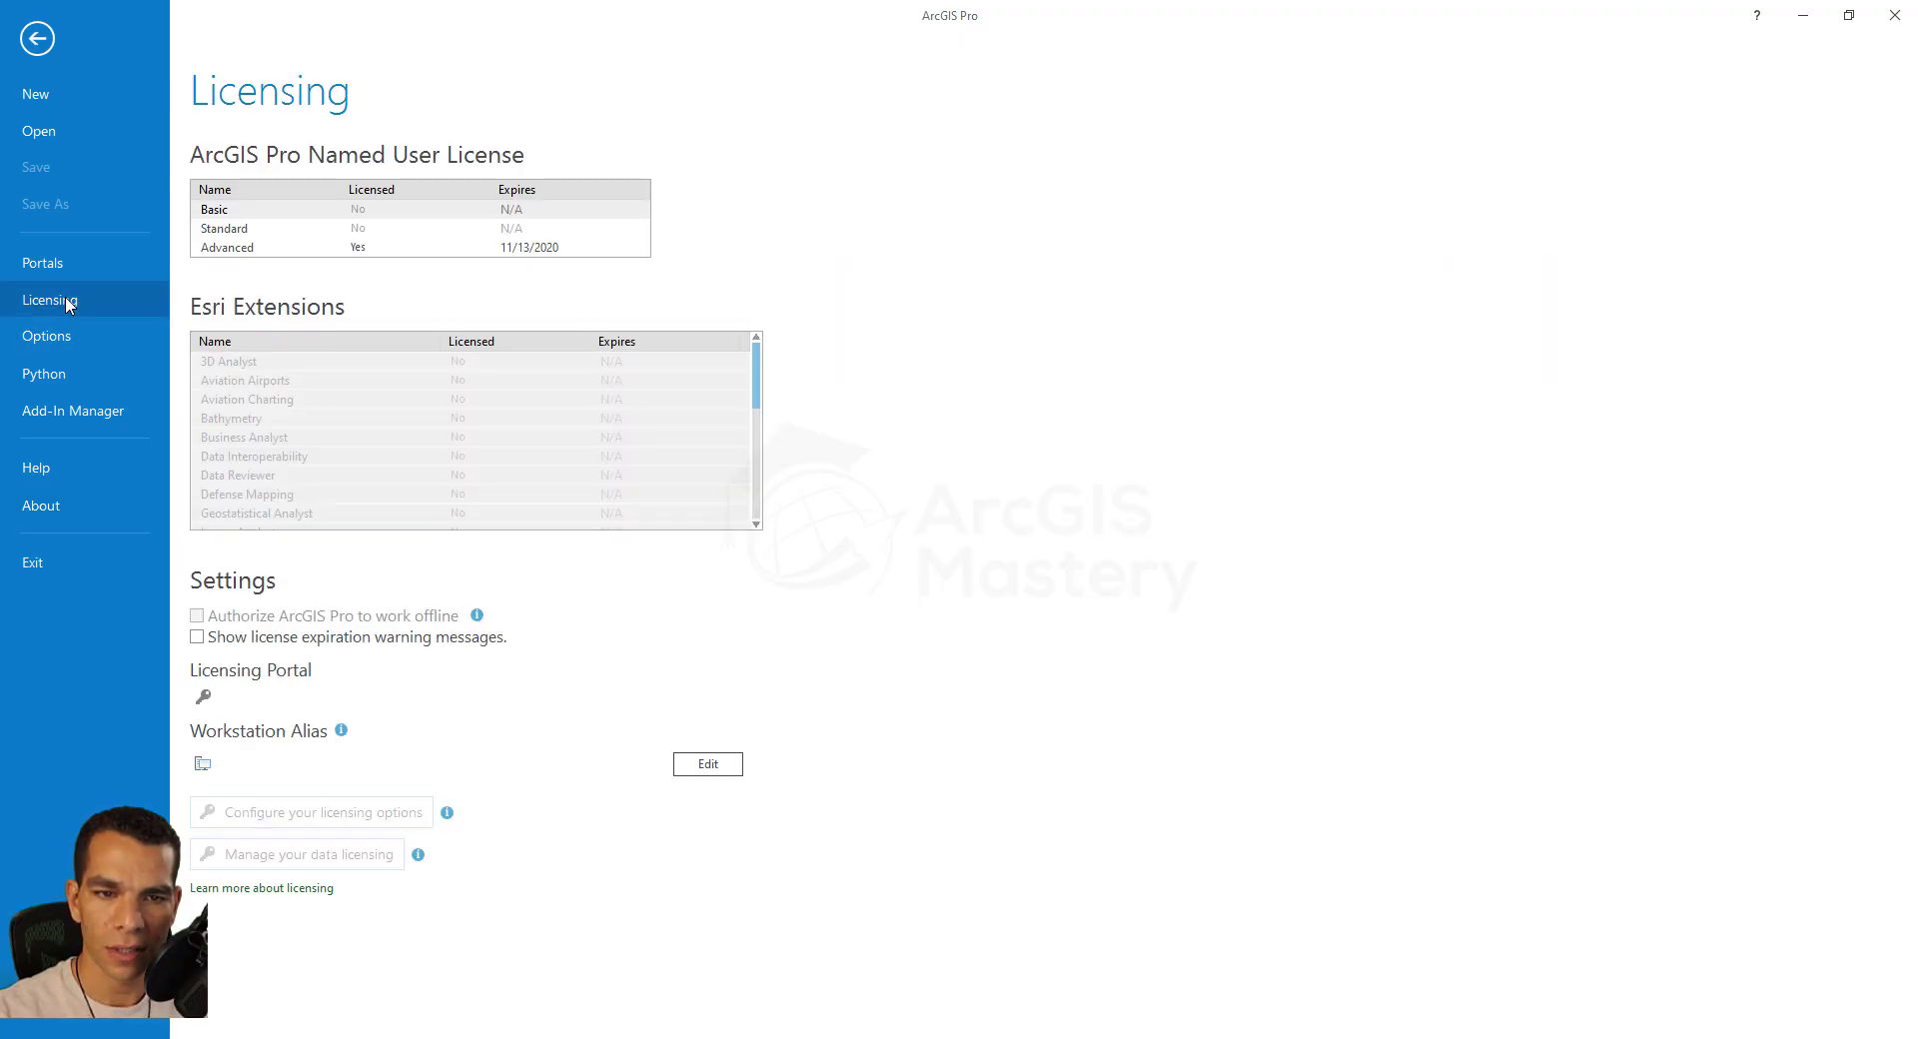
{"action": "scroll", "coordinate": [378, 469], "scroll_direction": "up", "scroll_amount": 2}
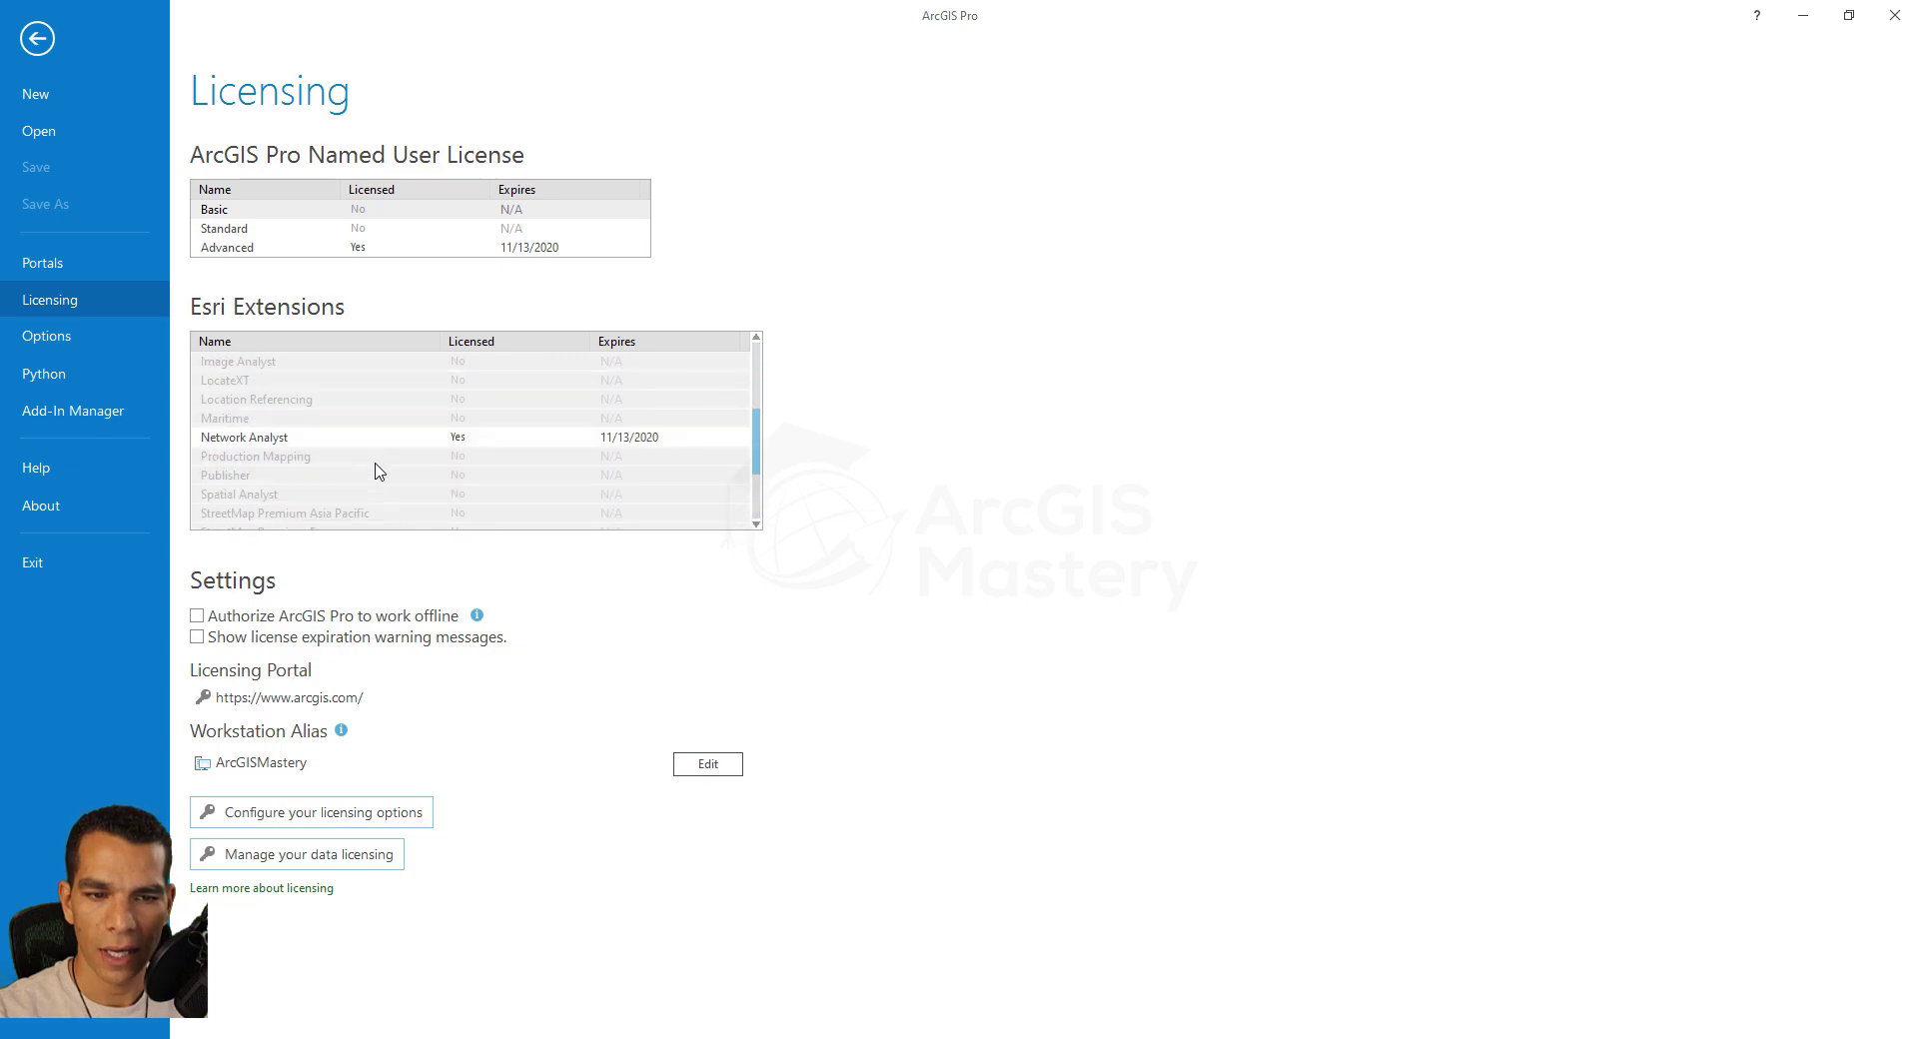
{"action": "left_click", "coordinate": [243, 439]}
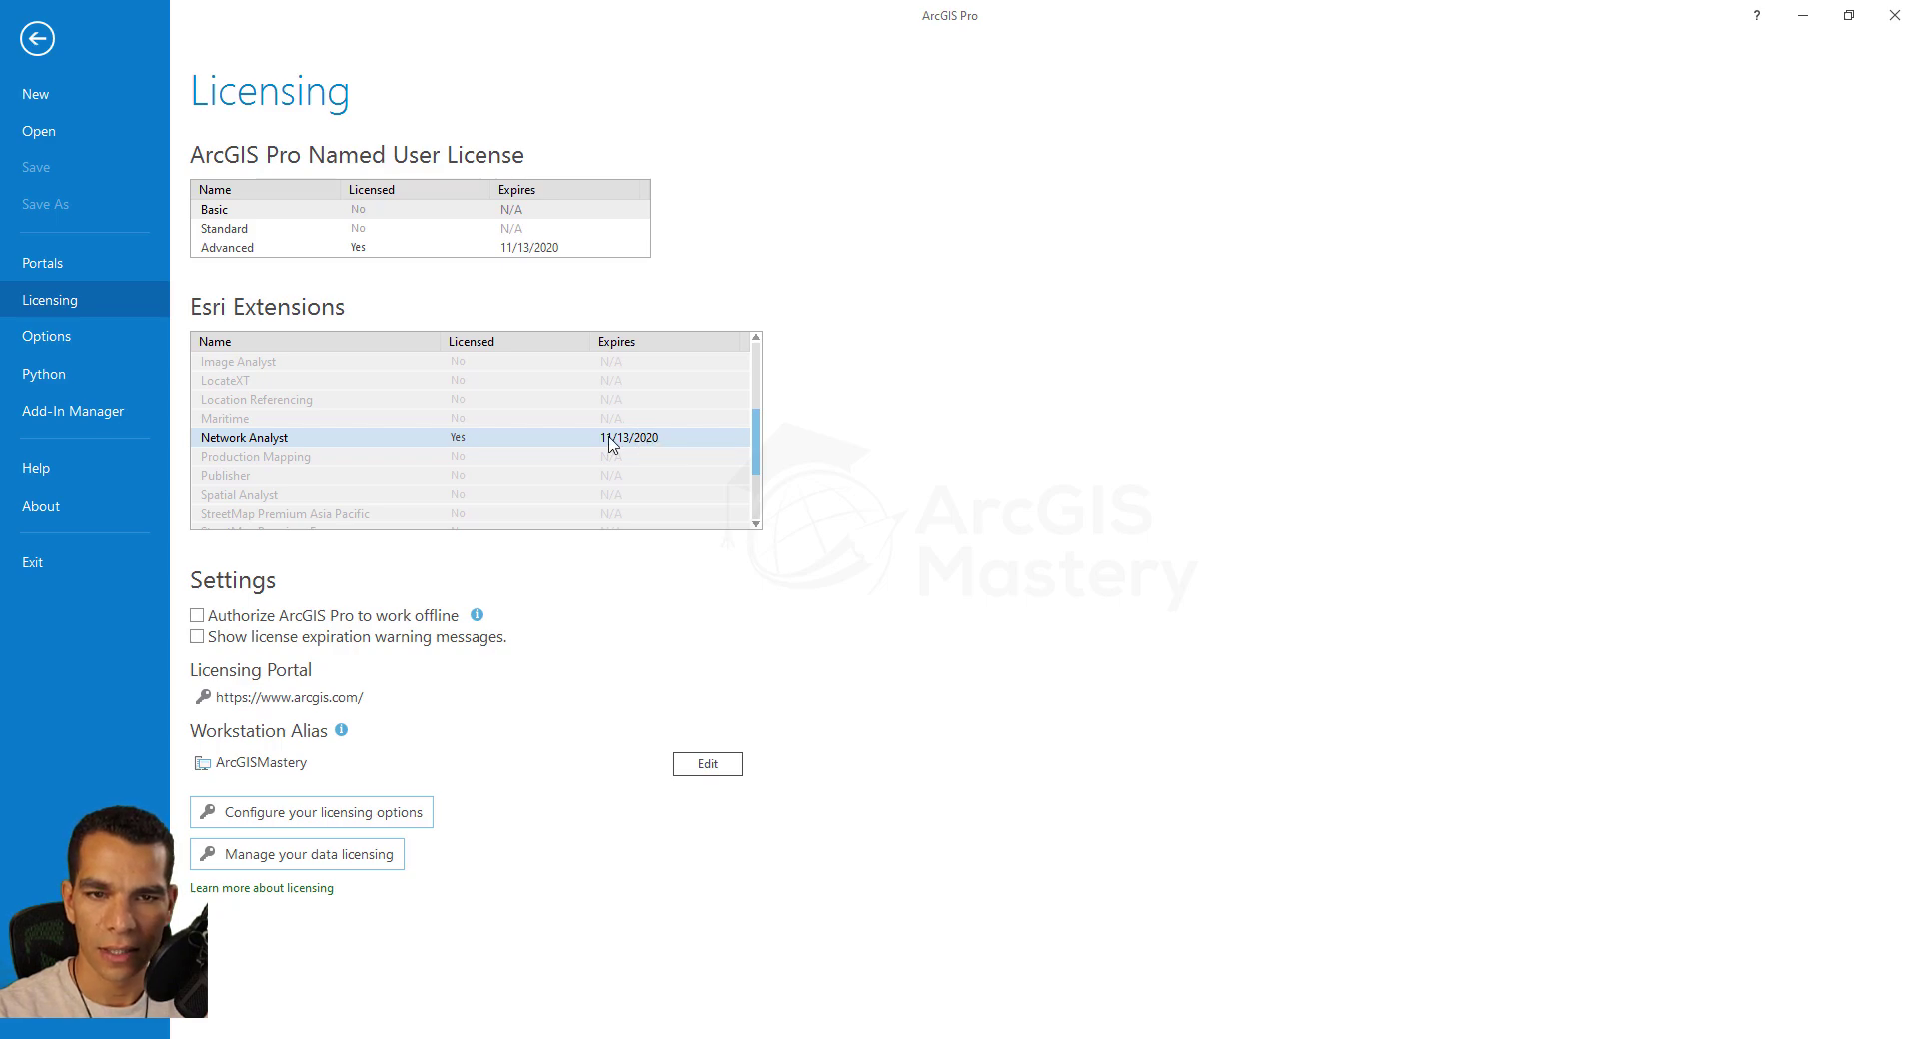
{"action": "left_click", "coordinate": [40, 42]}
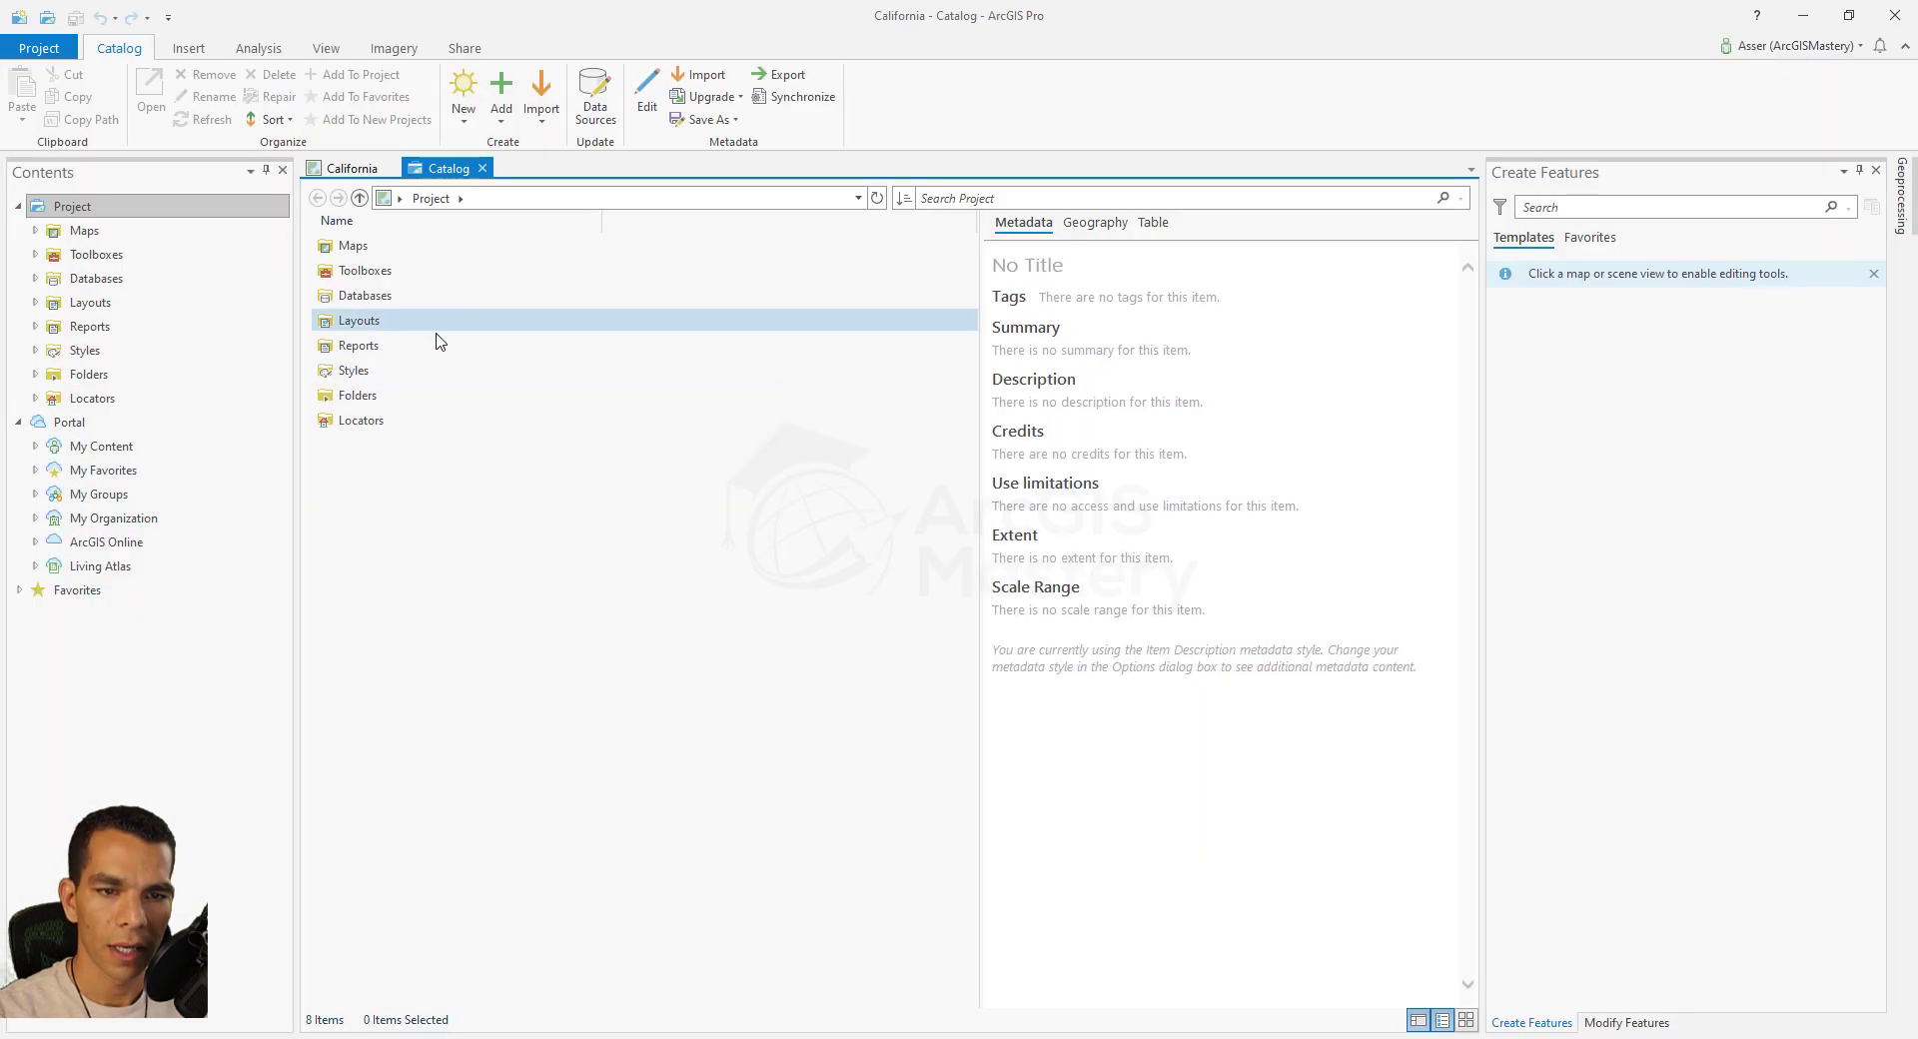
Step: Browse to Folders > California > California.gdb > CaliforniaDS and launch New > Network Dataset
{"action": "double_click", "coordinate": [361, 398]}
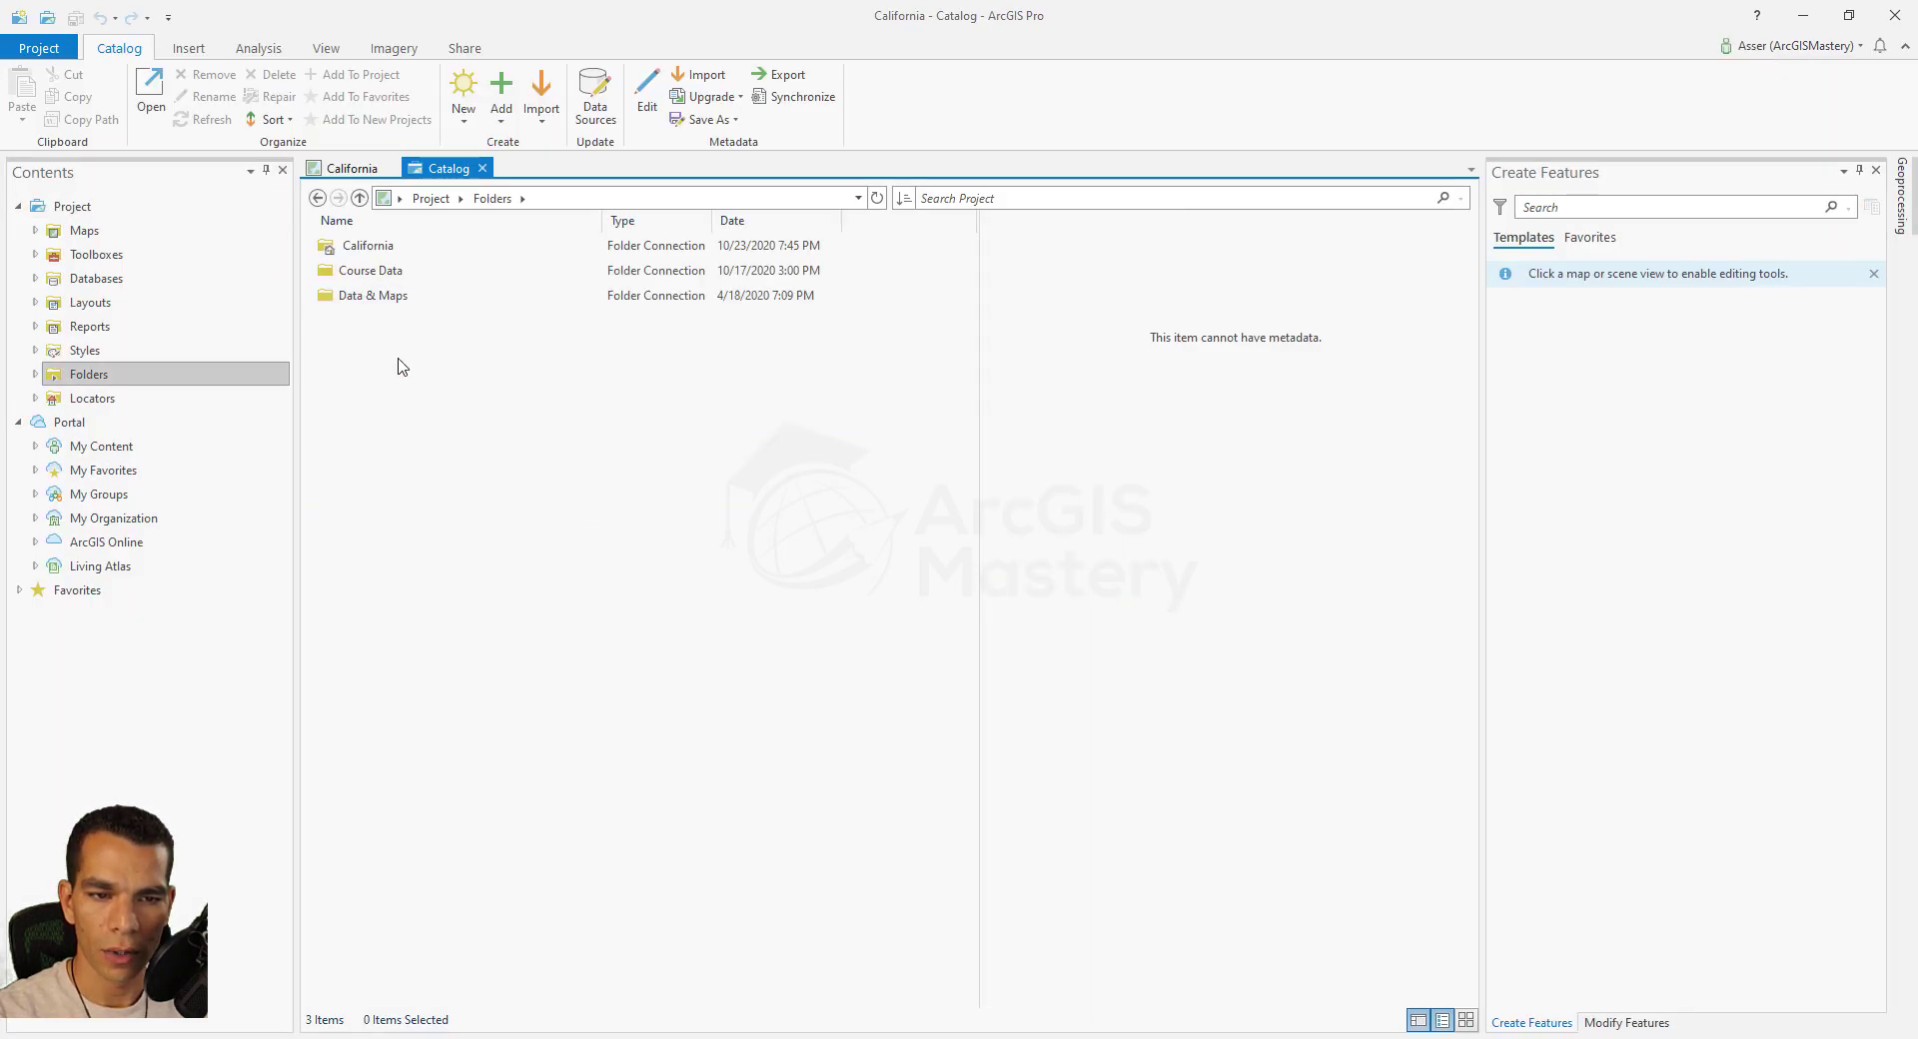
{"action": "double_click", "coordinate": [385, 250]}
{"action": "double_click", "coordinate": [384, 296]}
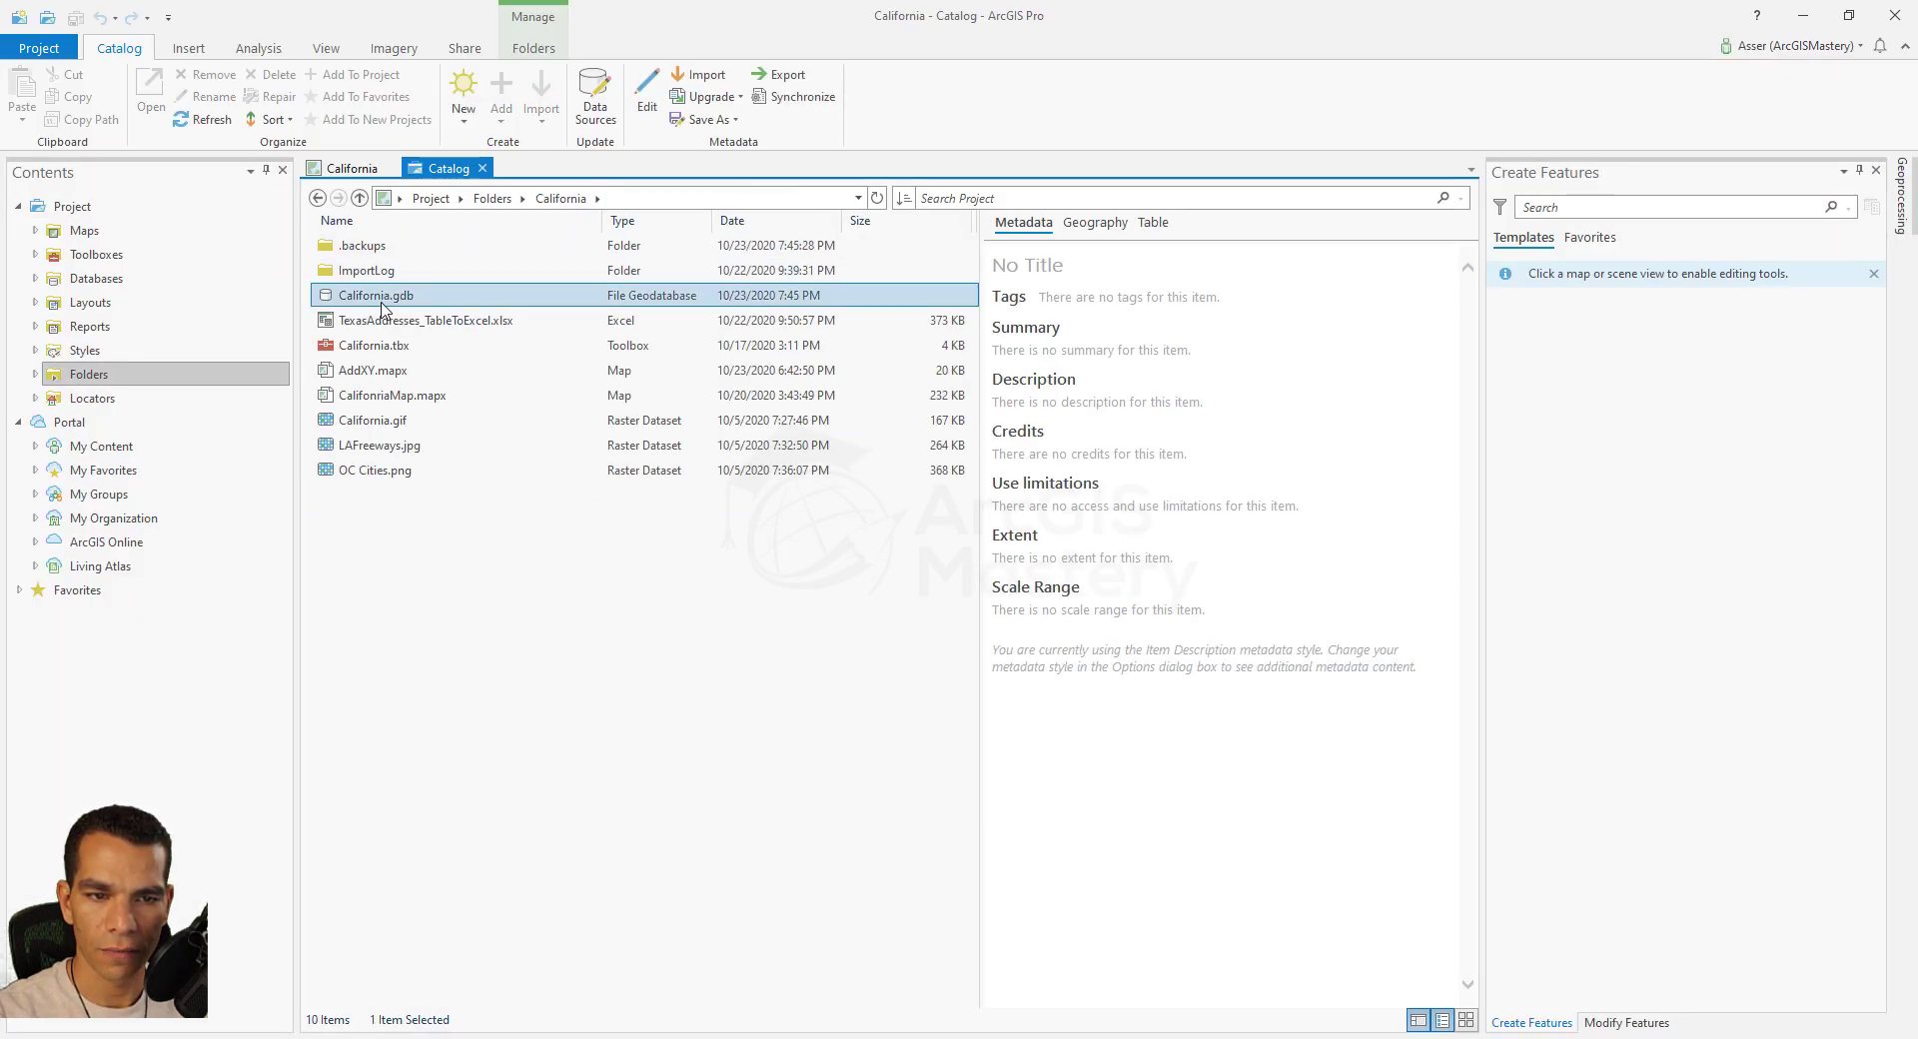
{"action": "double_click", "coordinate": [380, 246]}
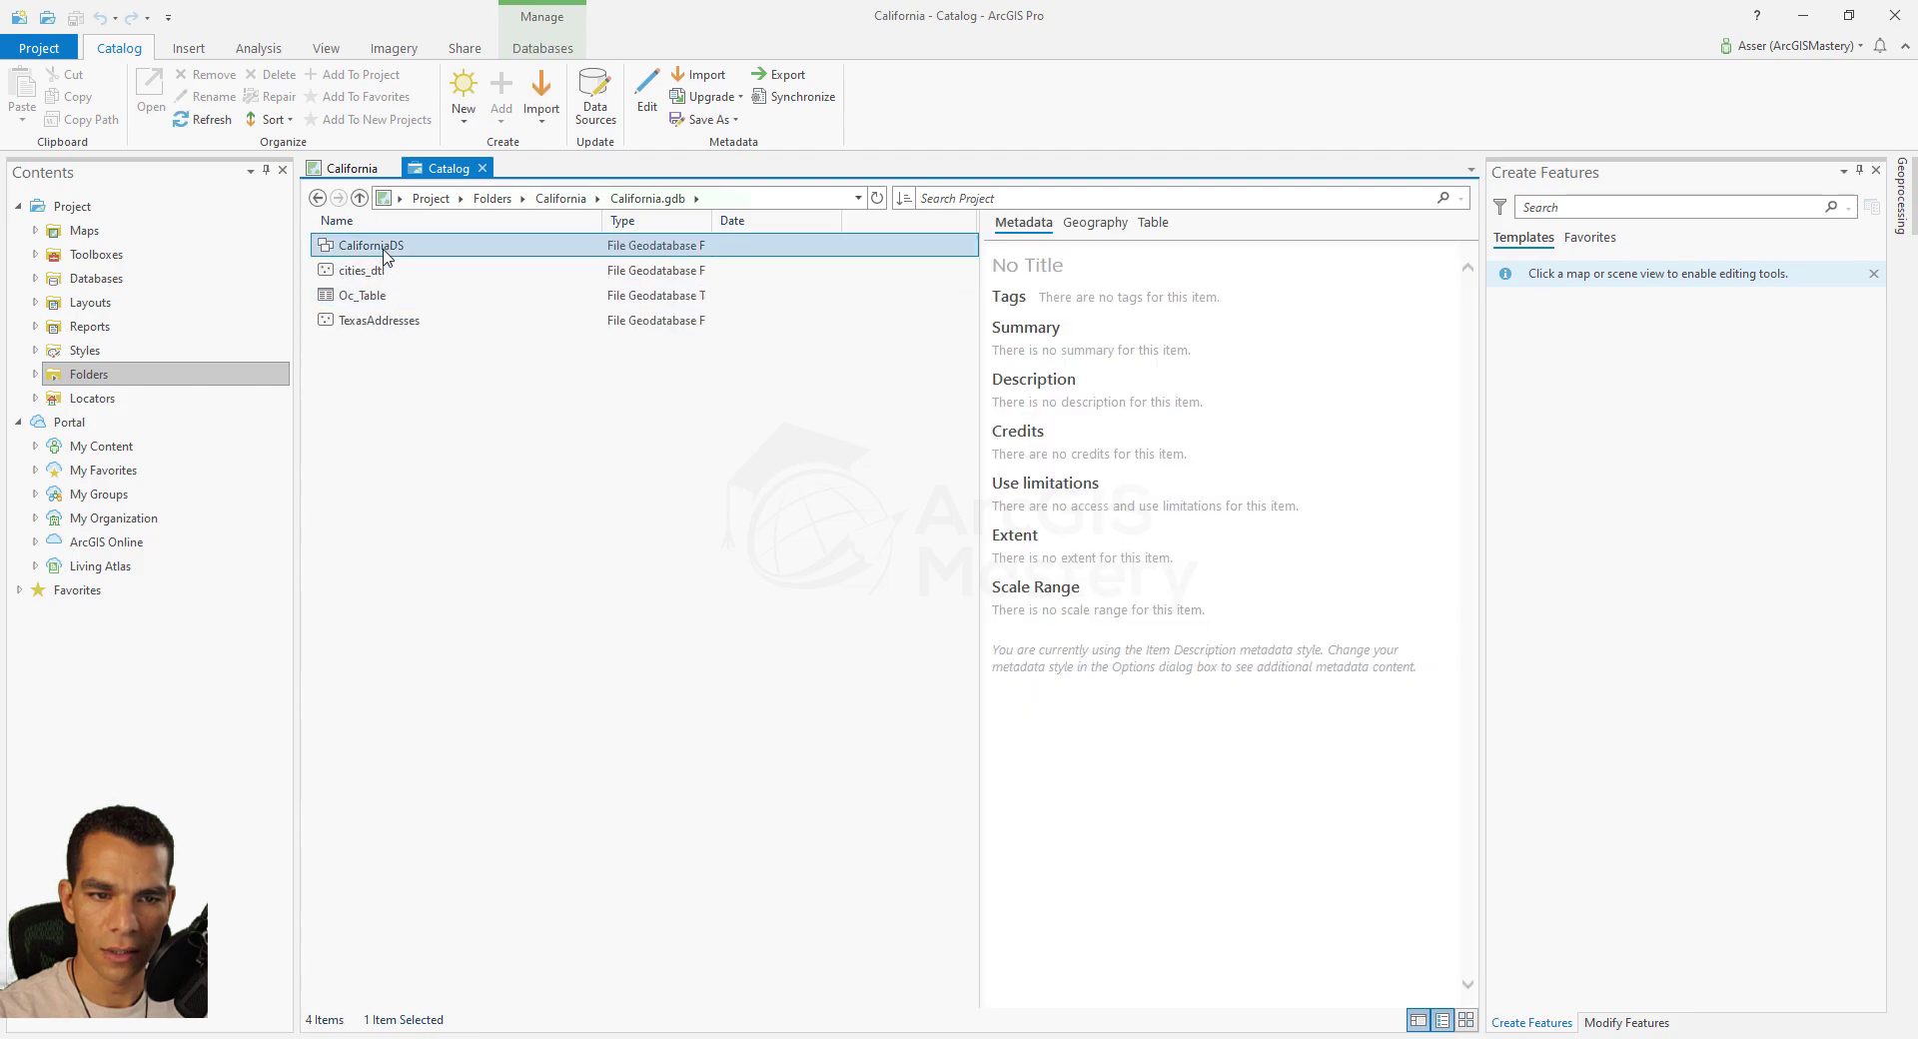
{"action": "right_click", "coordinate": [430, 448]}
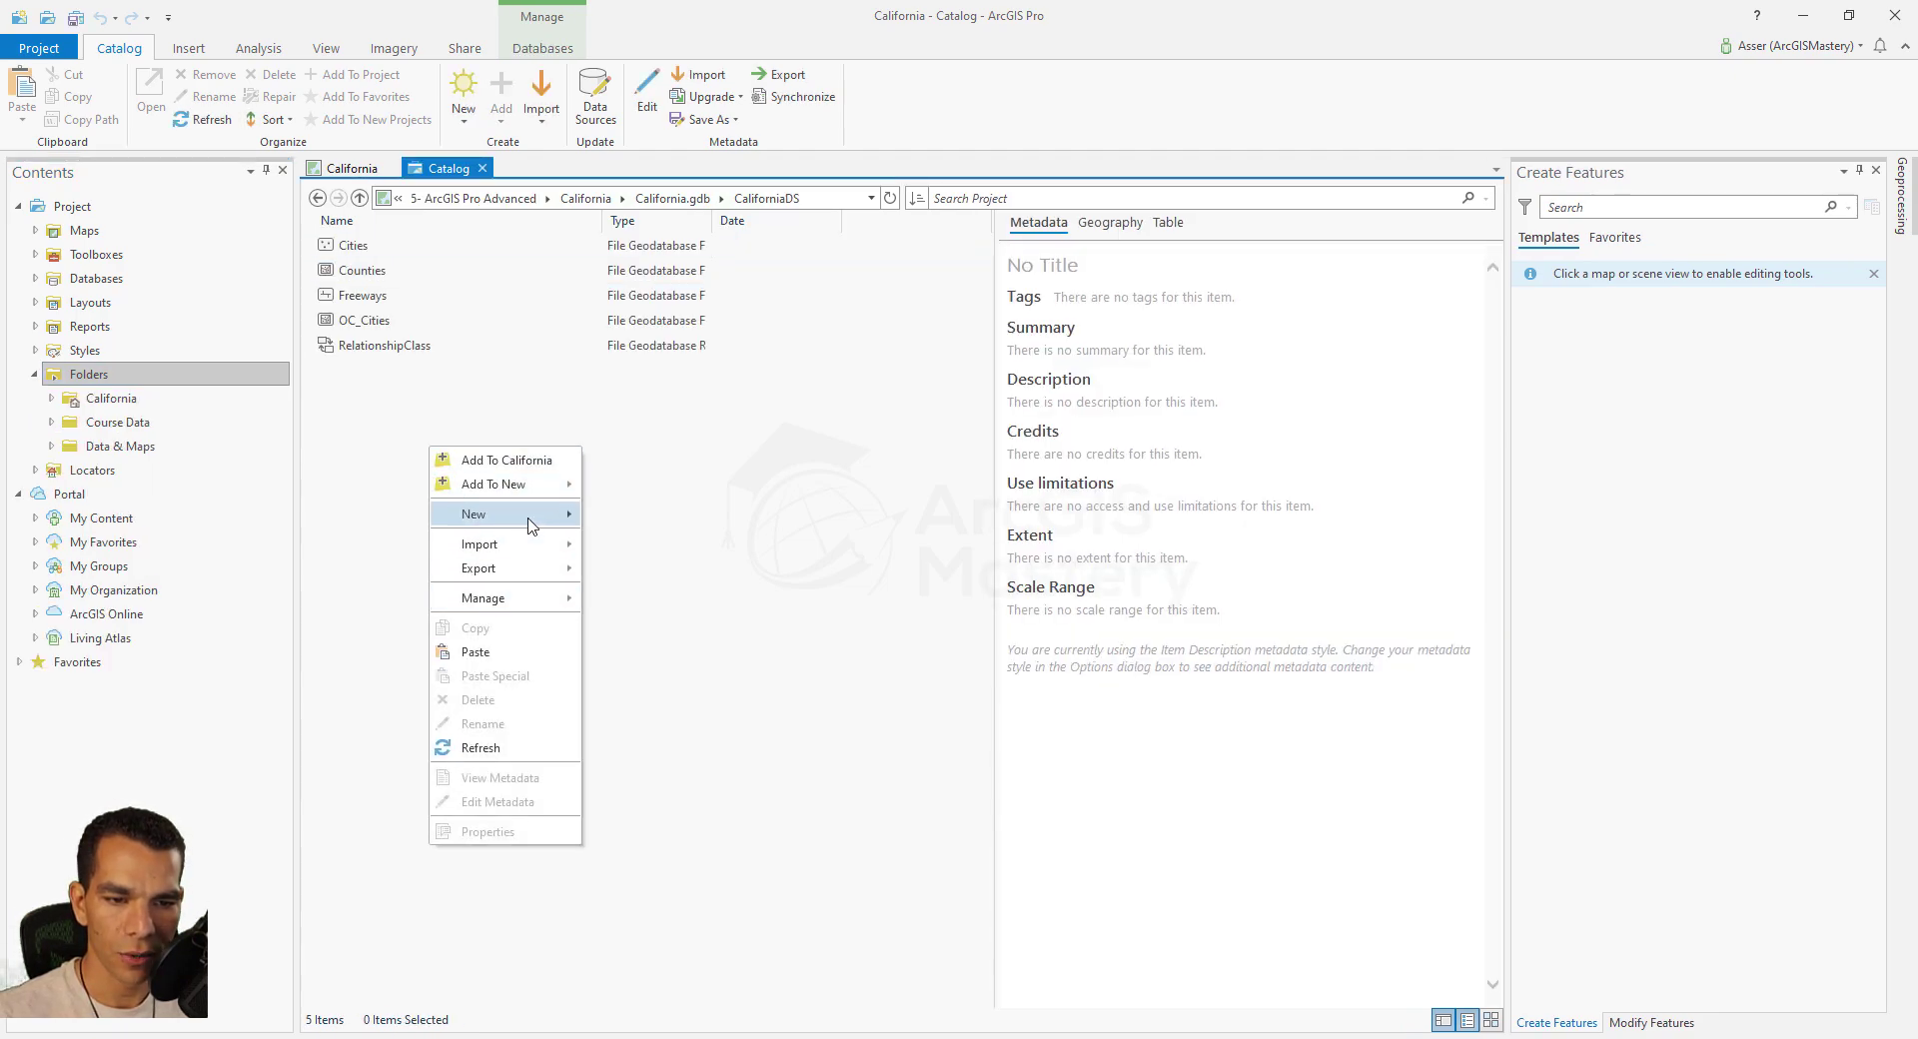
{"action": "mouse_move", "coordinate": [527, 515]}
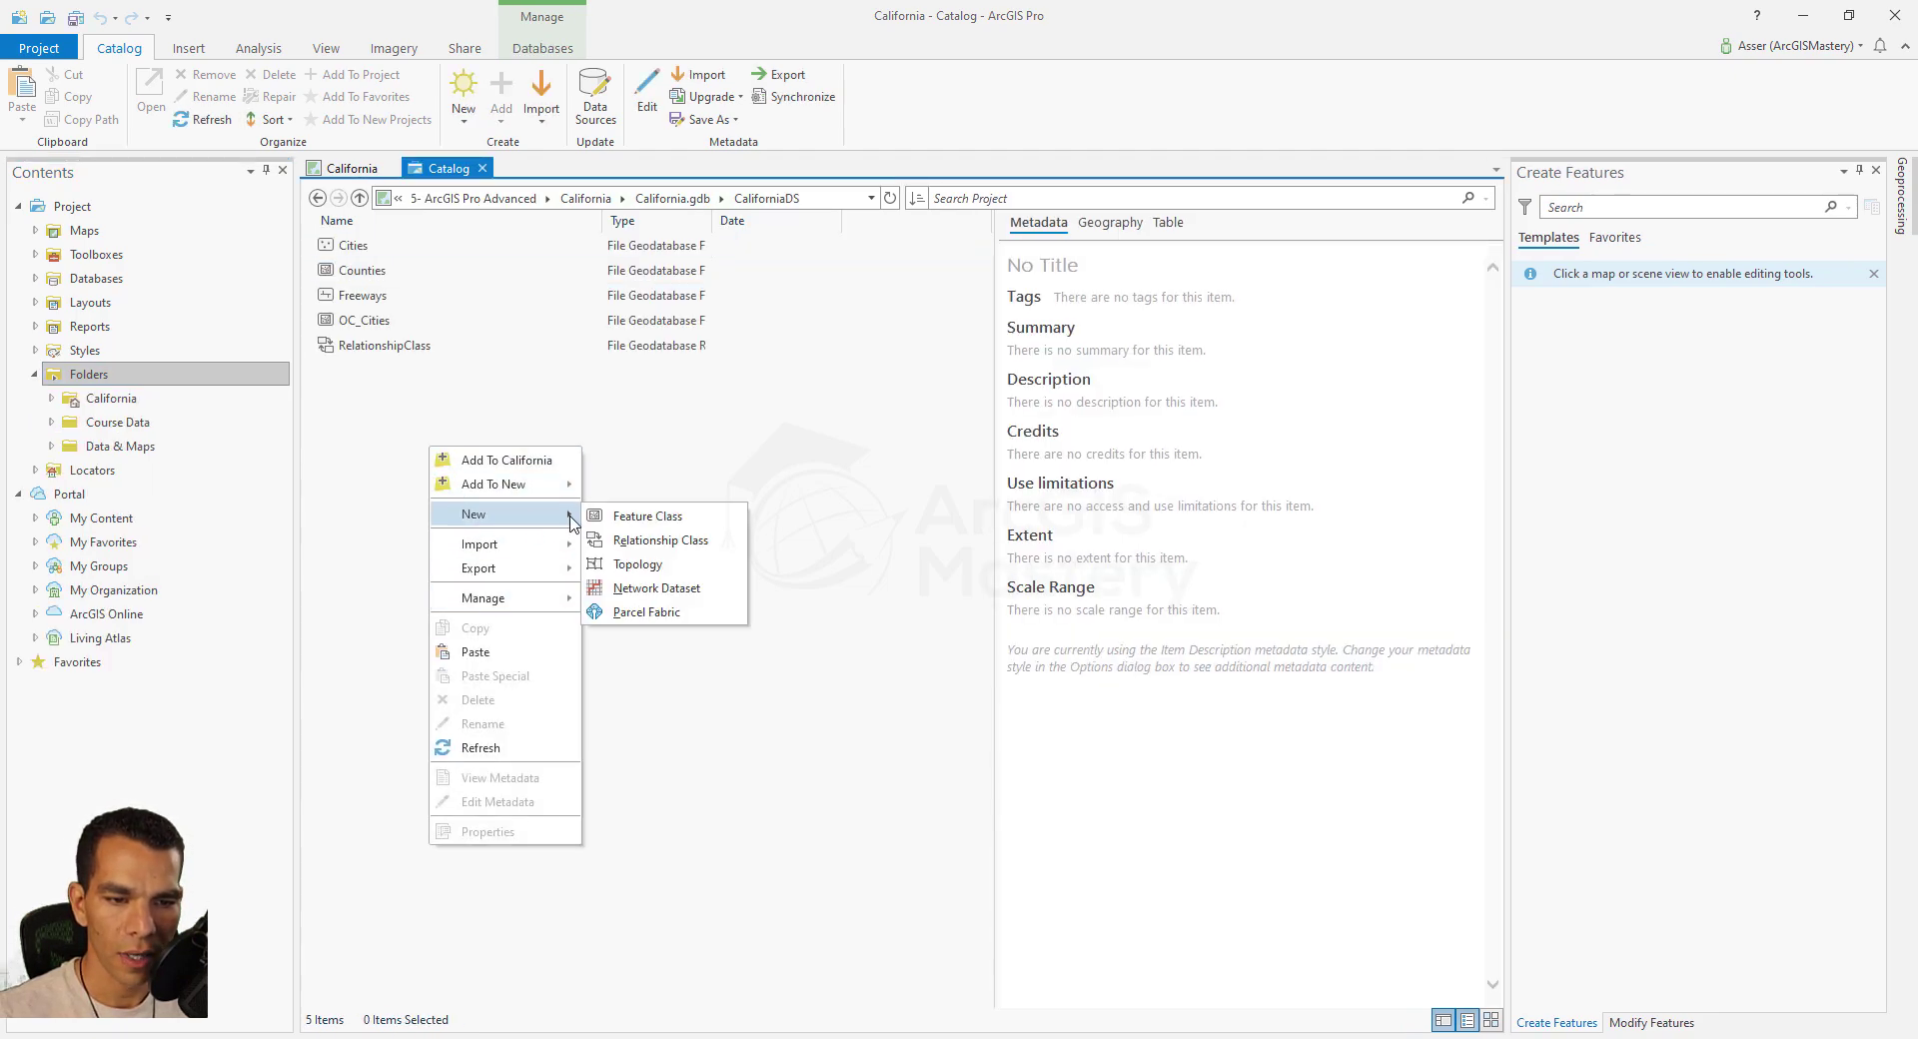
{"action": "left_click", "coordinate": [657, 588]}
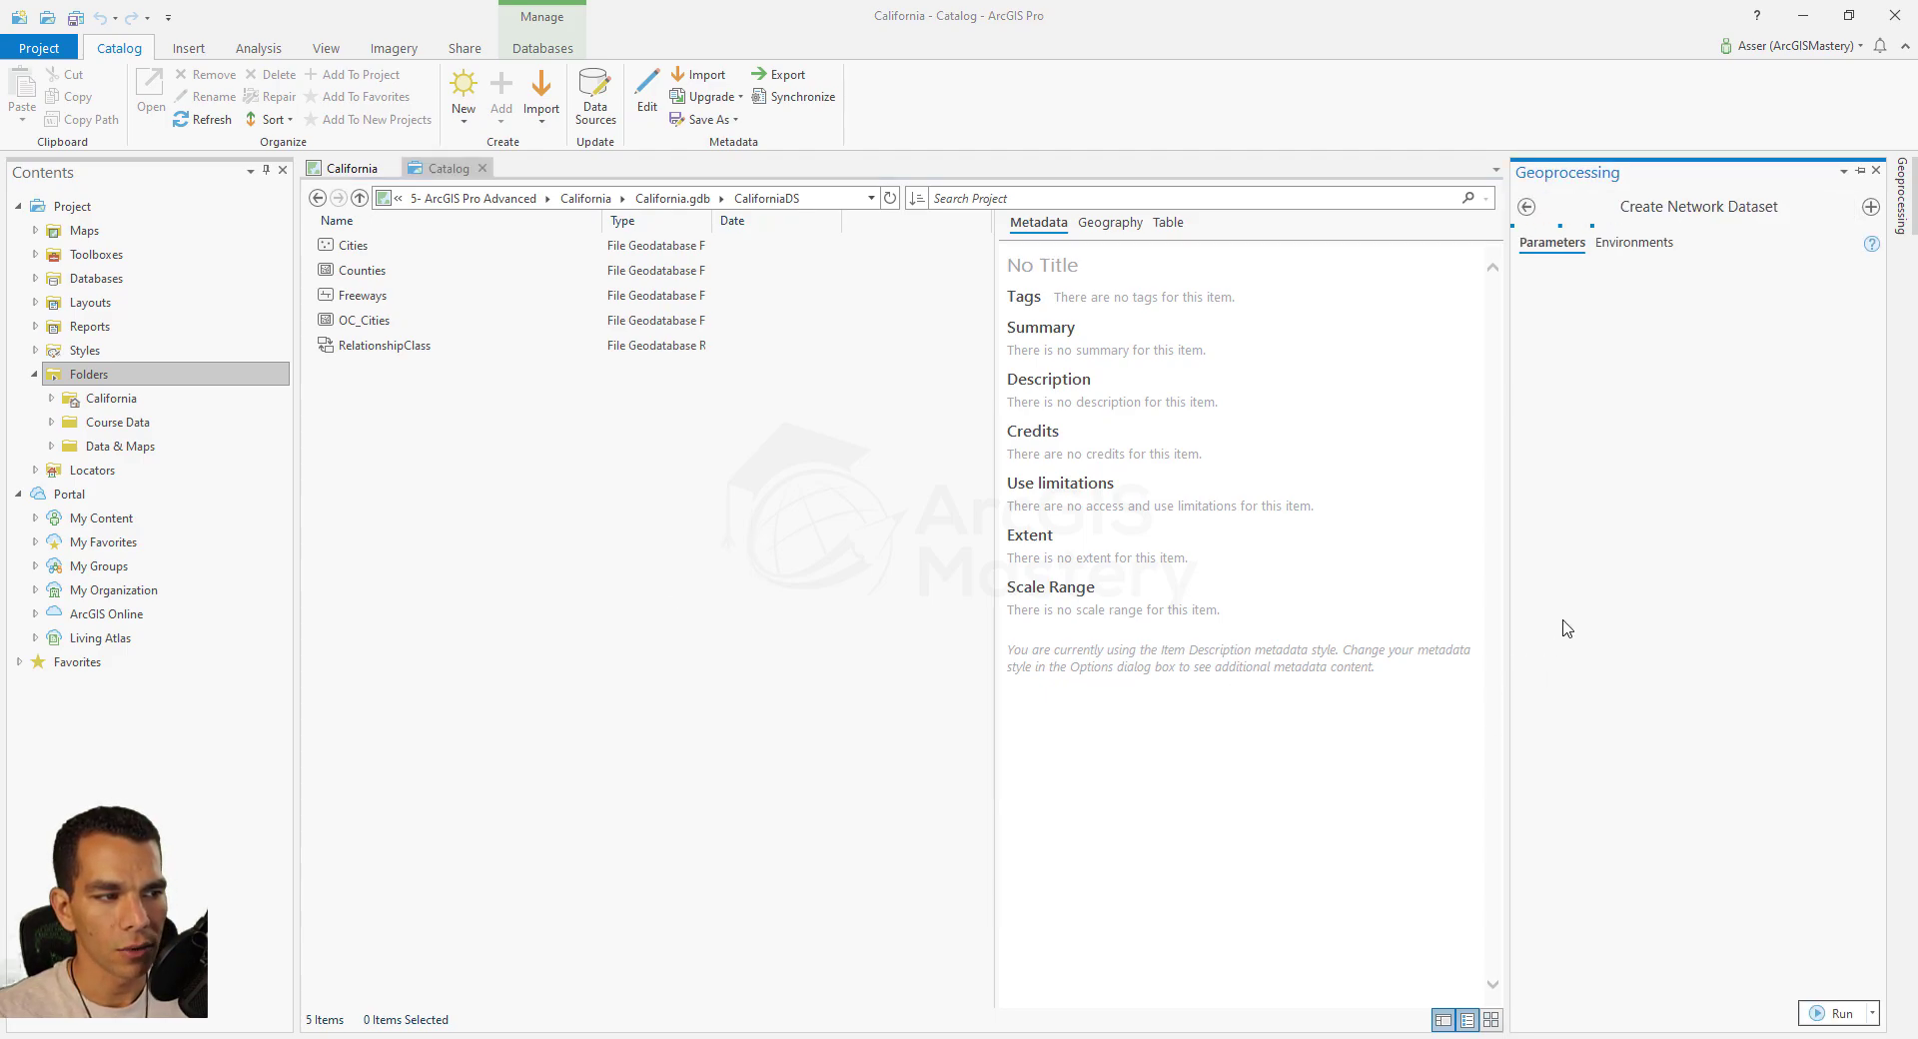
Step: Run Create Network Dataset named 'Network' with Freeways as source and No elevation model
{"action": "left_click_drag", "start_coordinate": [1511, 372], "coordinate": [1393, 319]}
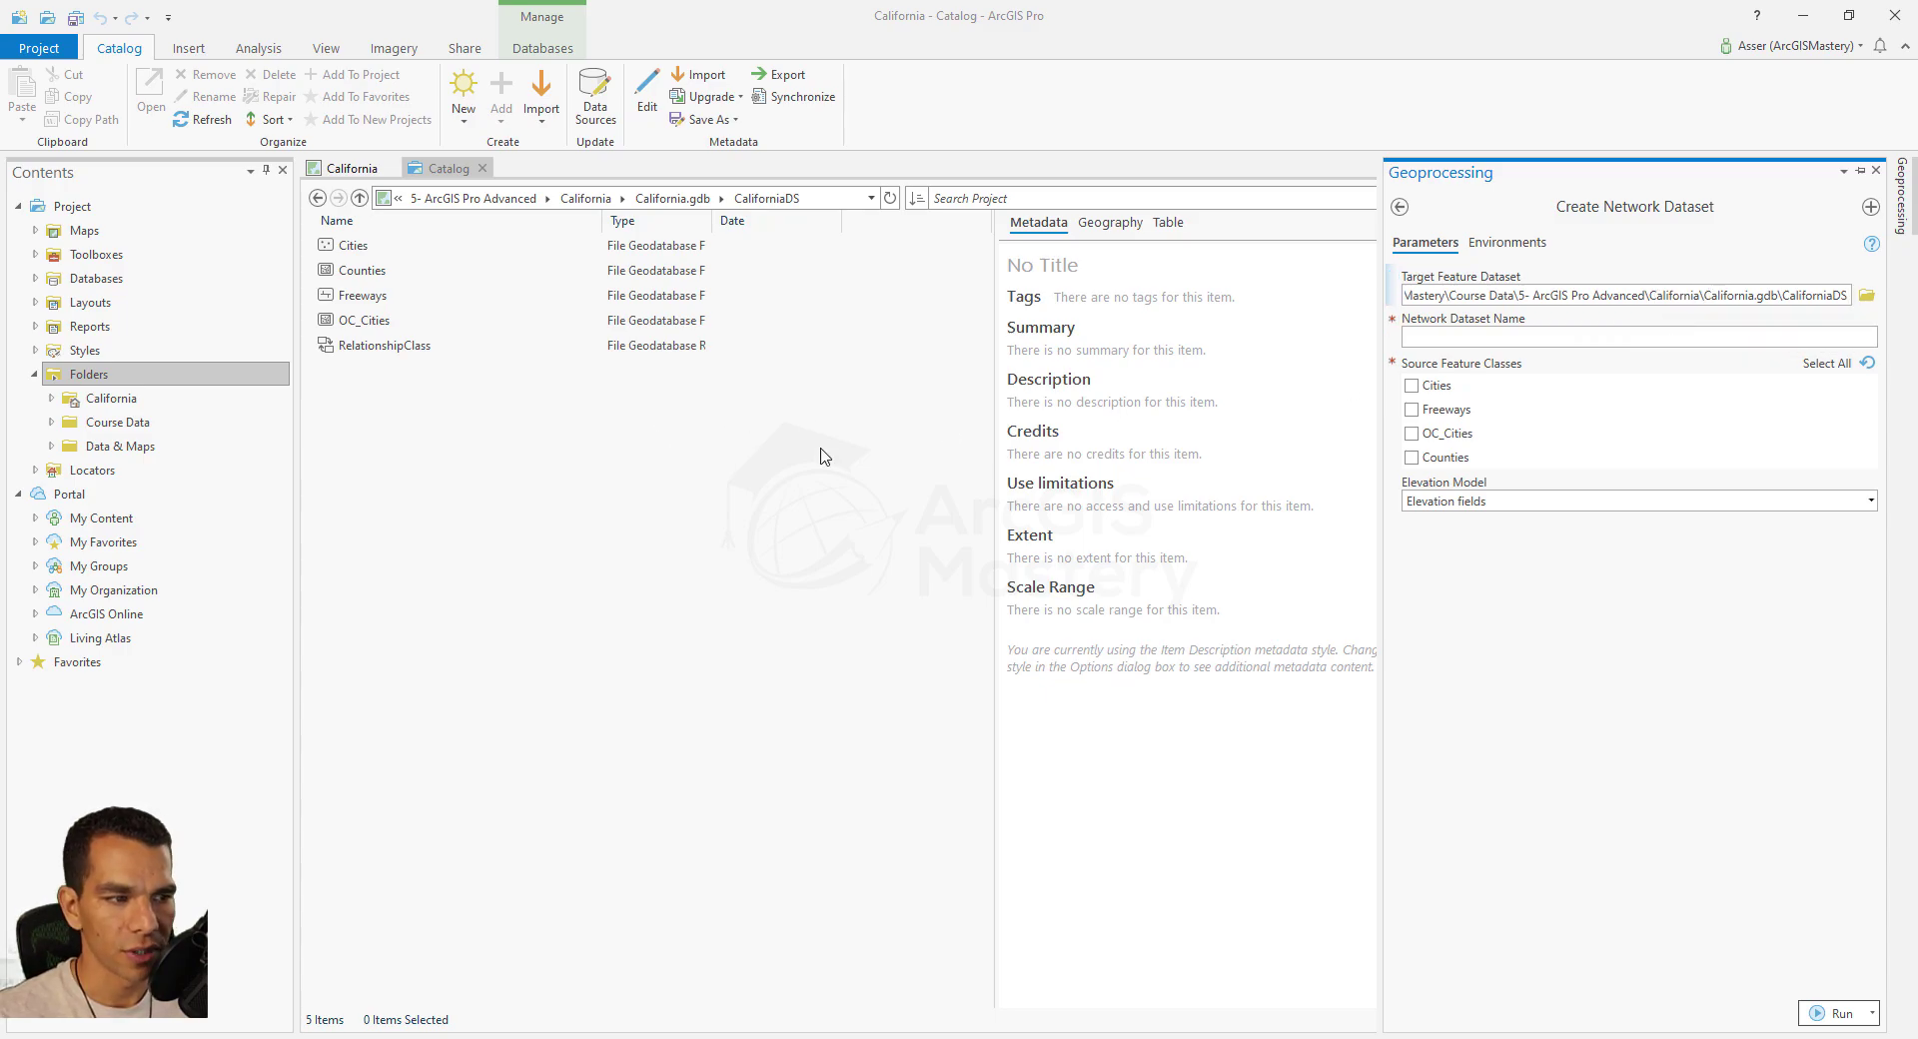
{"action": "left_click", "coordinate": [1547, 339]}
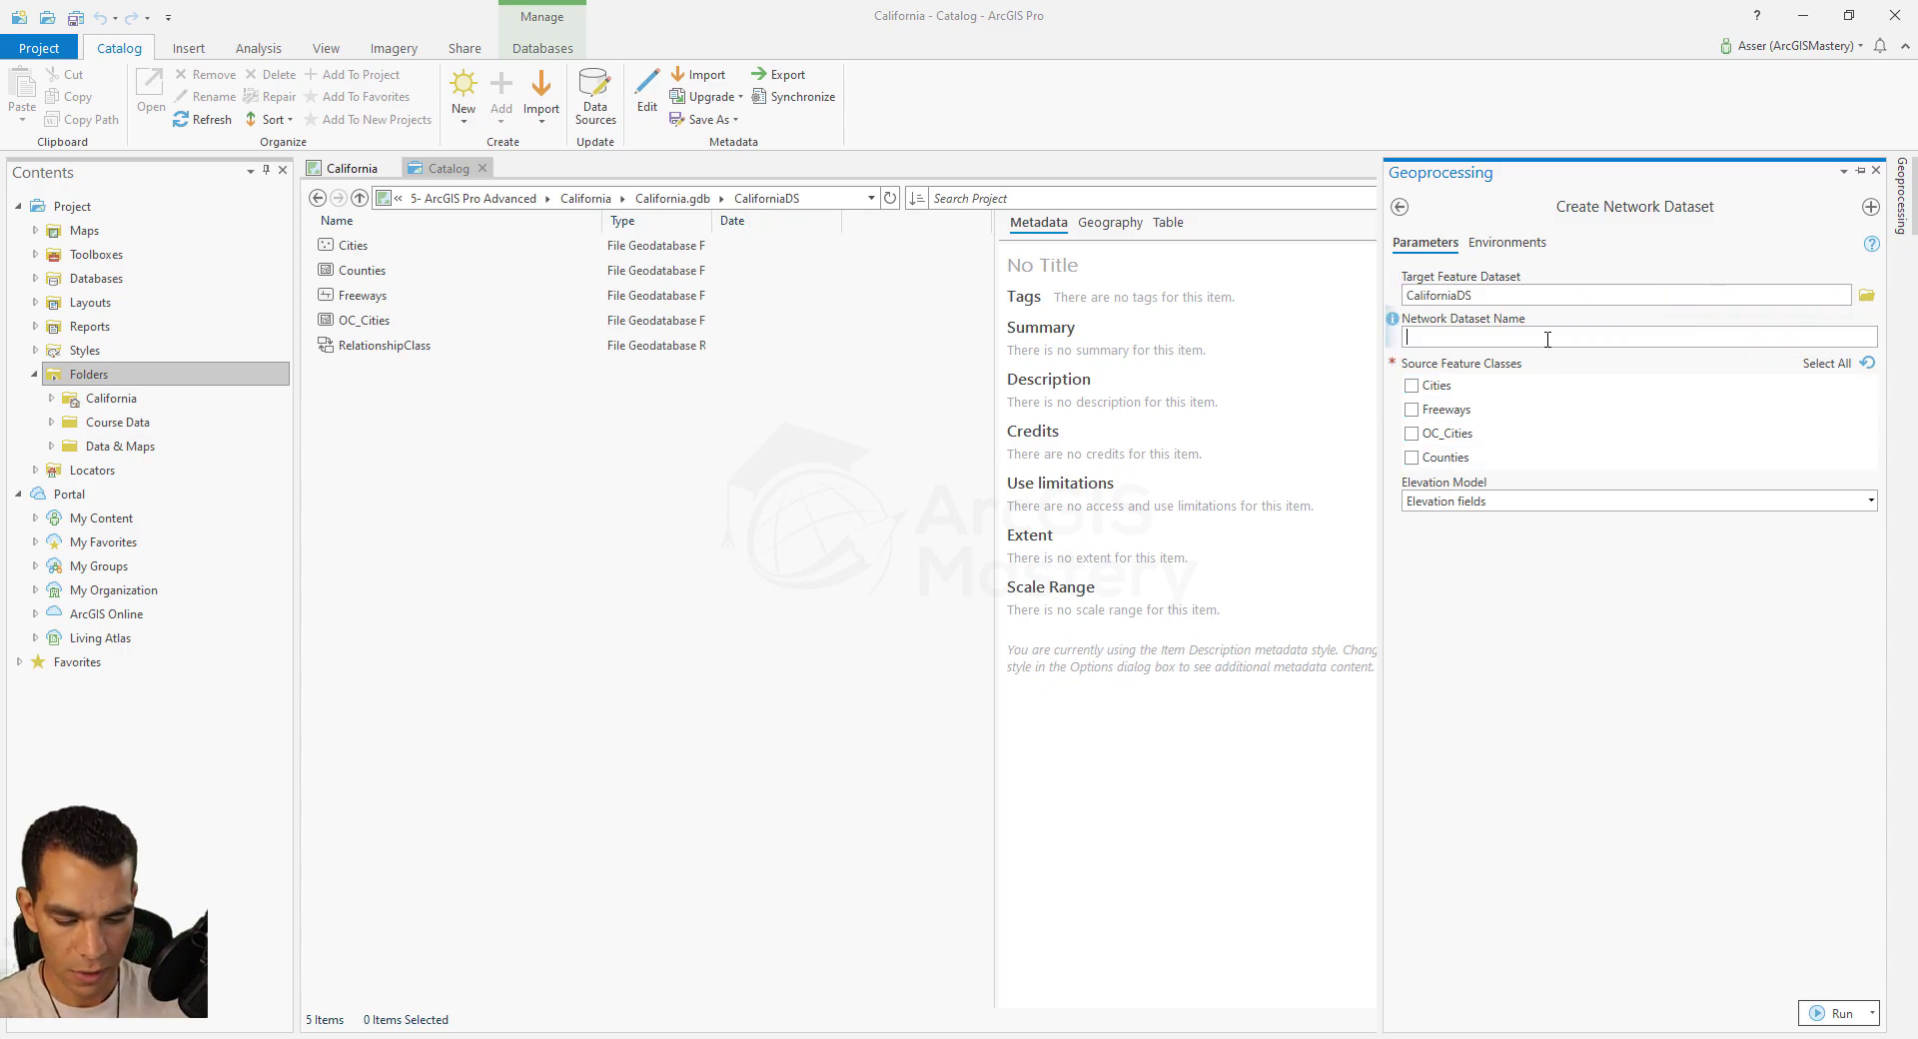
{"action": "type", "text": "Network"}
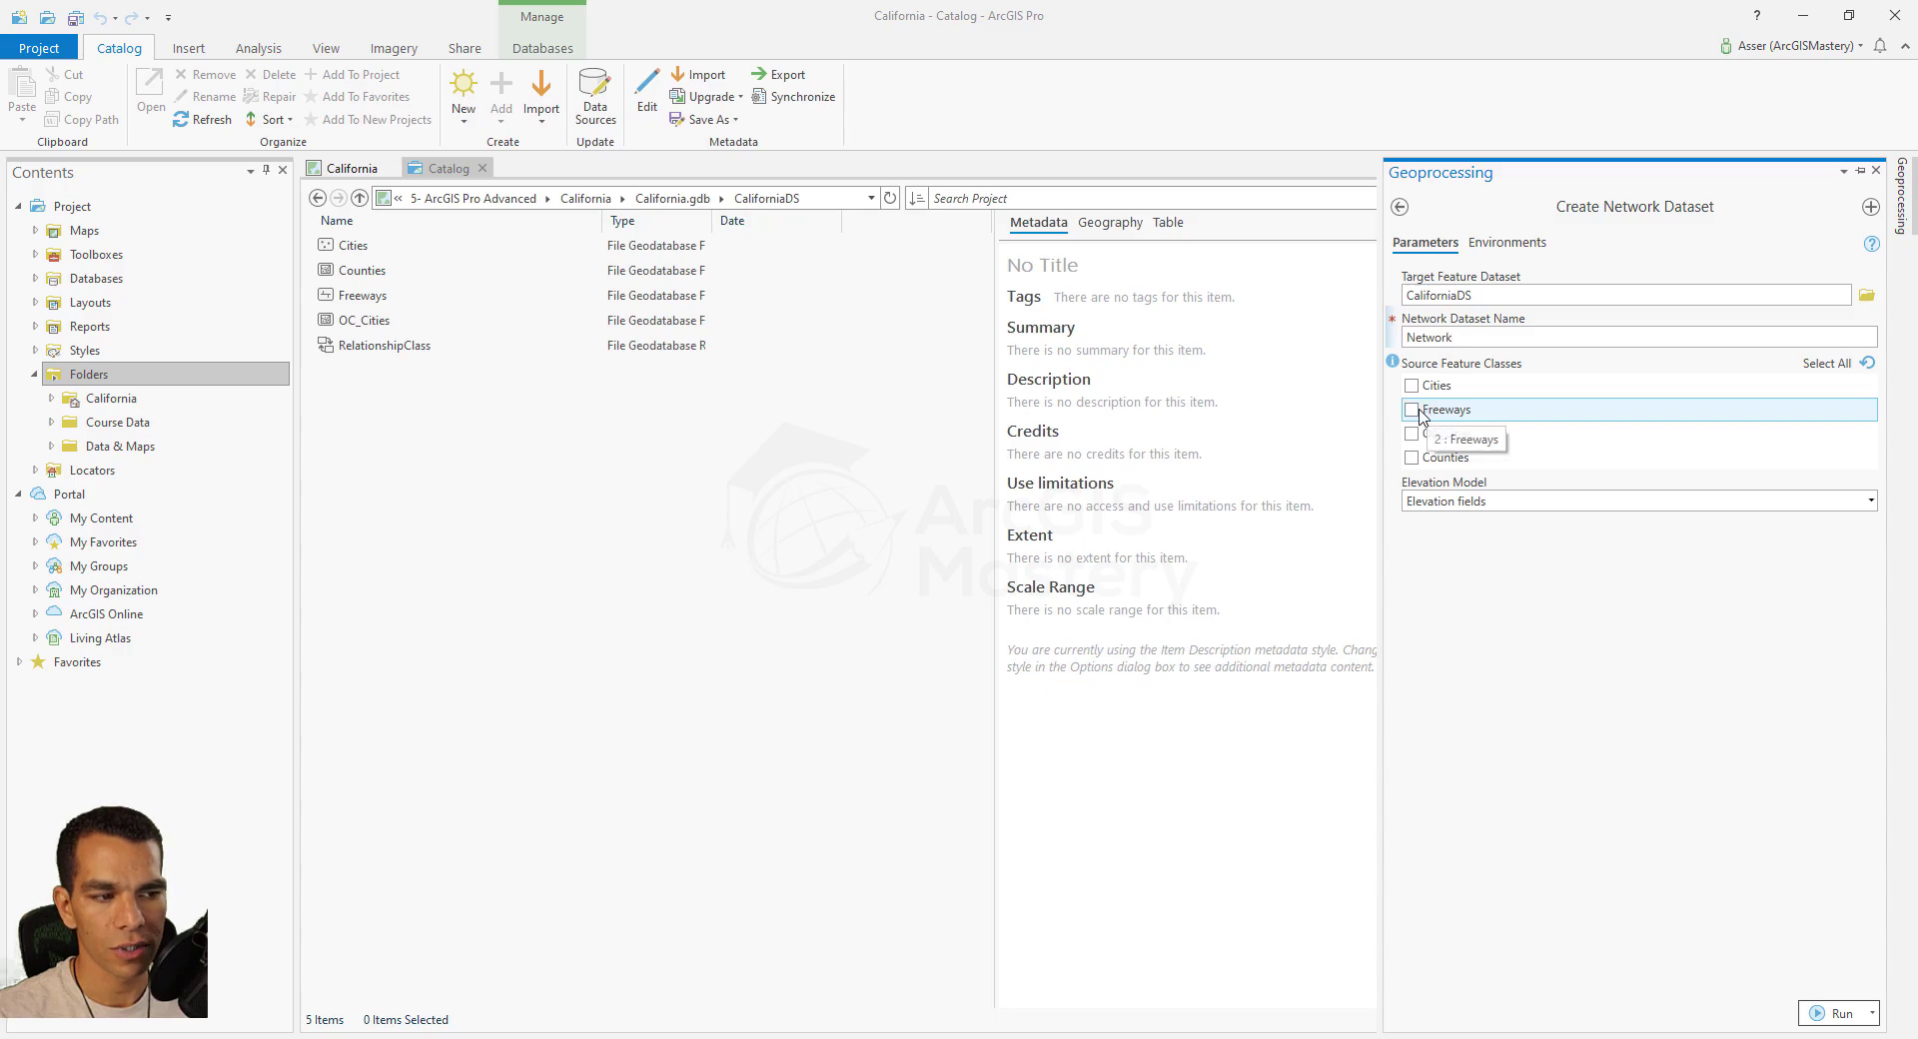
{"action": "left_click", "coordinate": [1418, 416]}
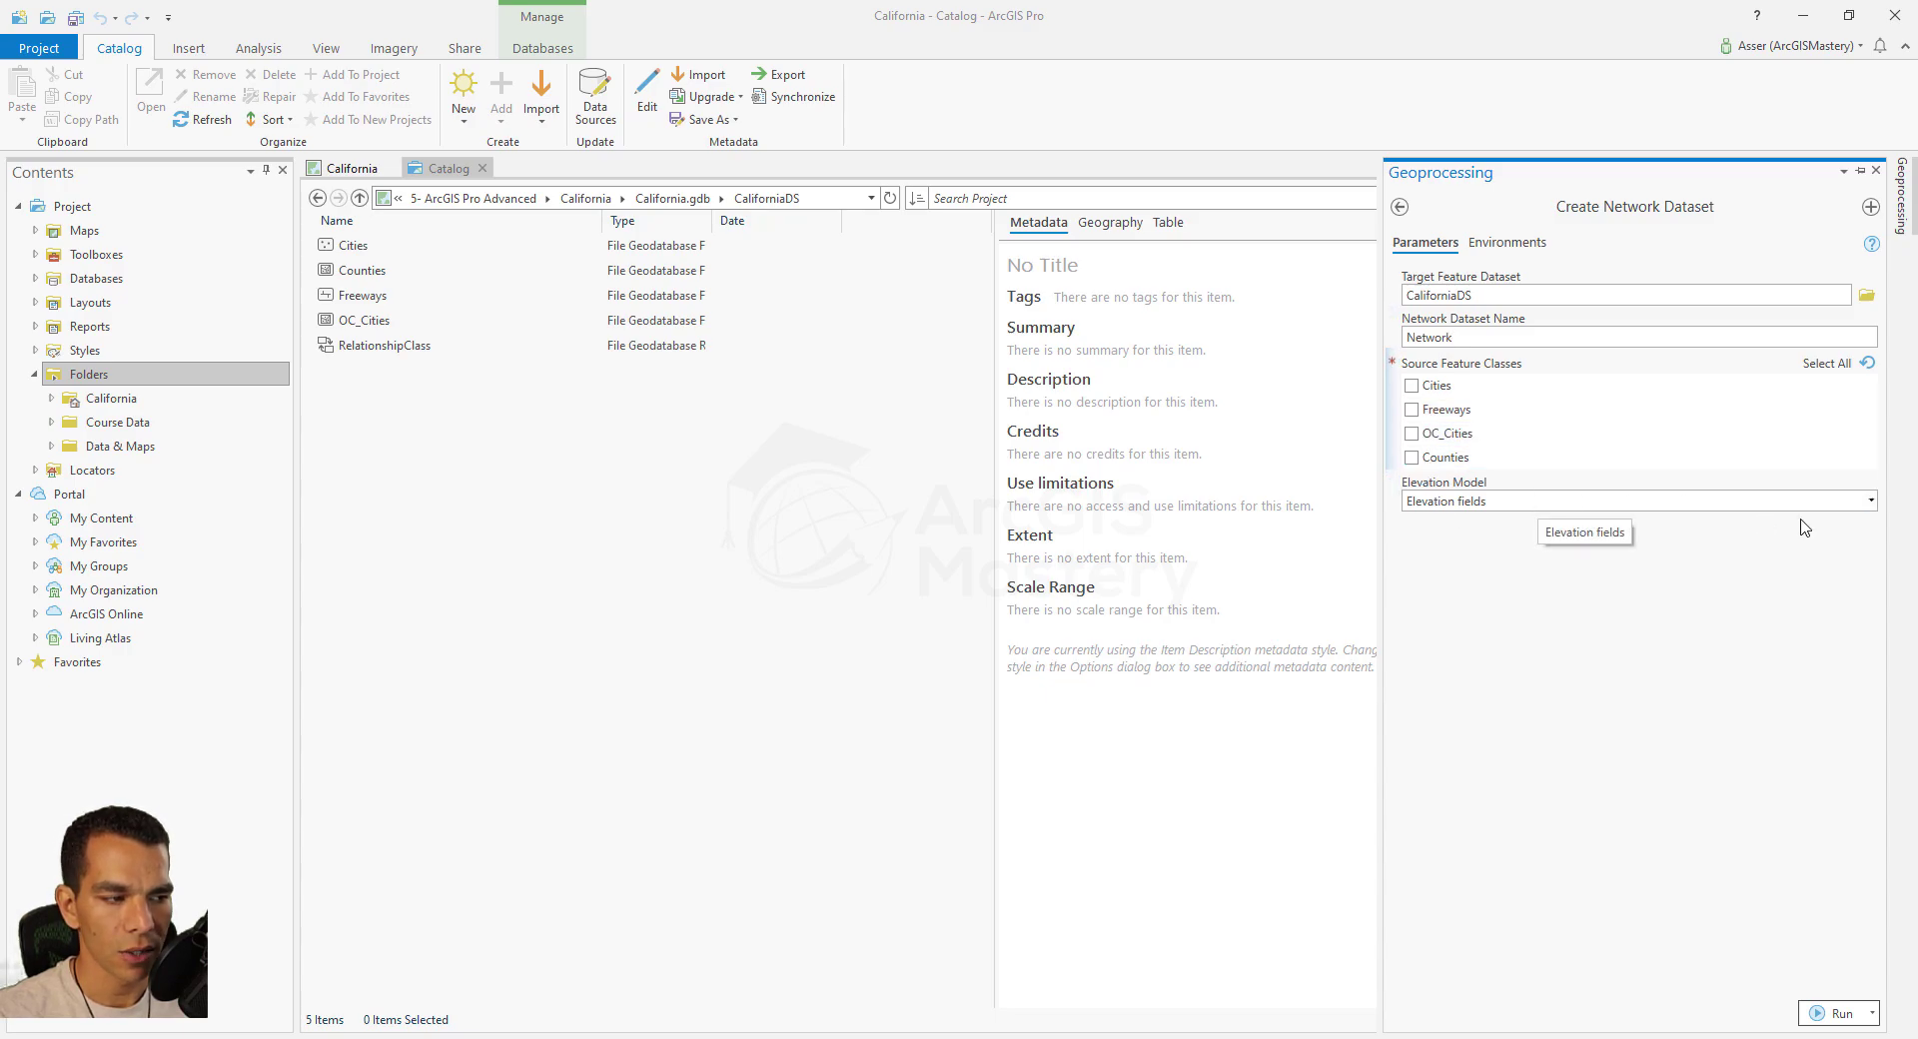
{"action": "left_click", "coordinate": [1871, 507]}
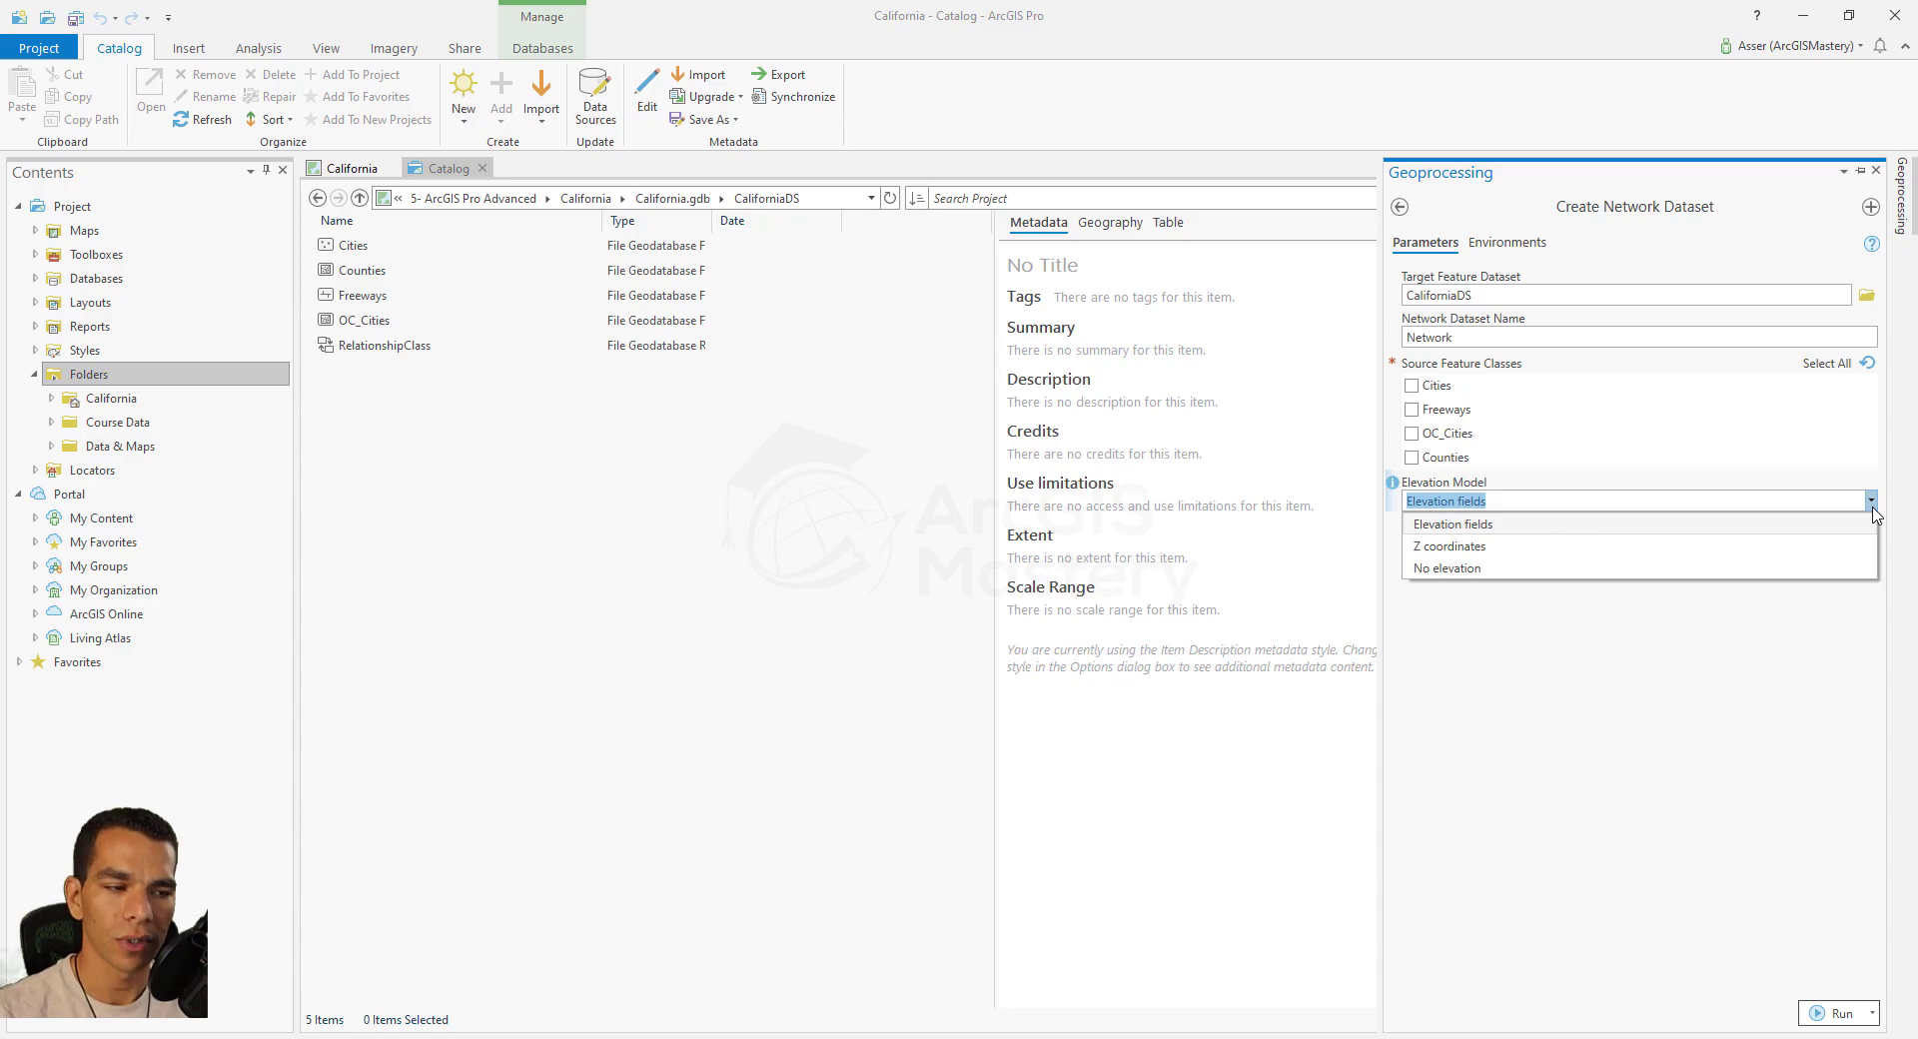
{"action": "left_click", "coordinate": [1528, 570]}
{"action": "left_click", "coordinate": [1411, 410]}
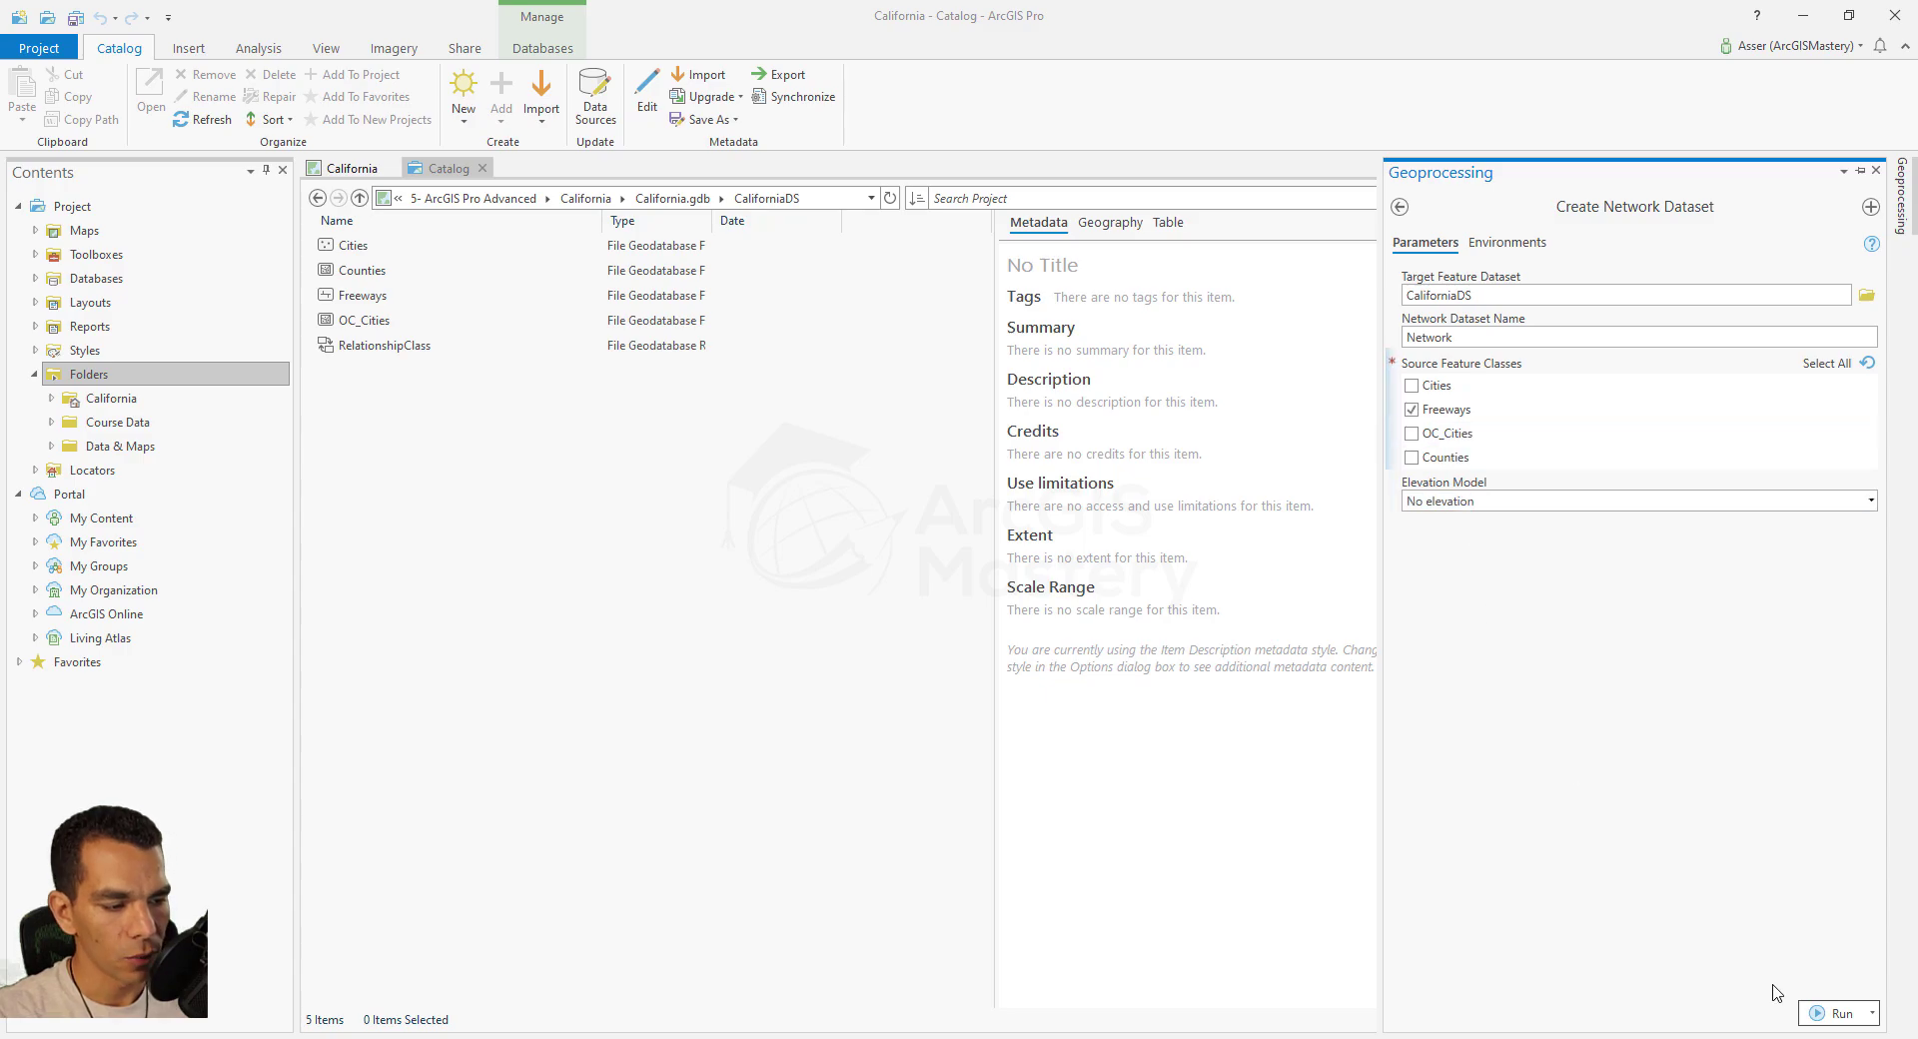
{"action": "left_click", "coordinate": [1834, 1013]}
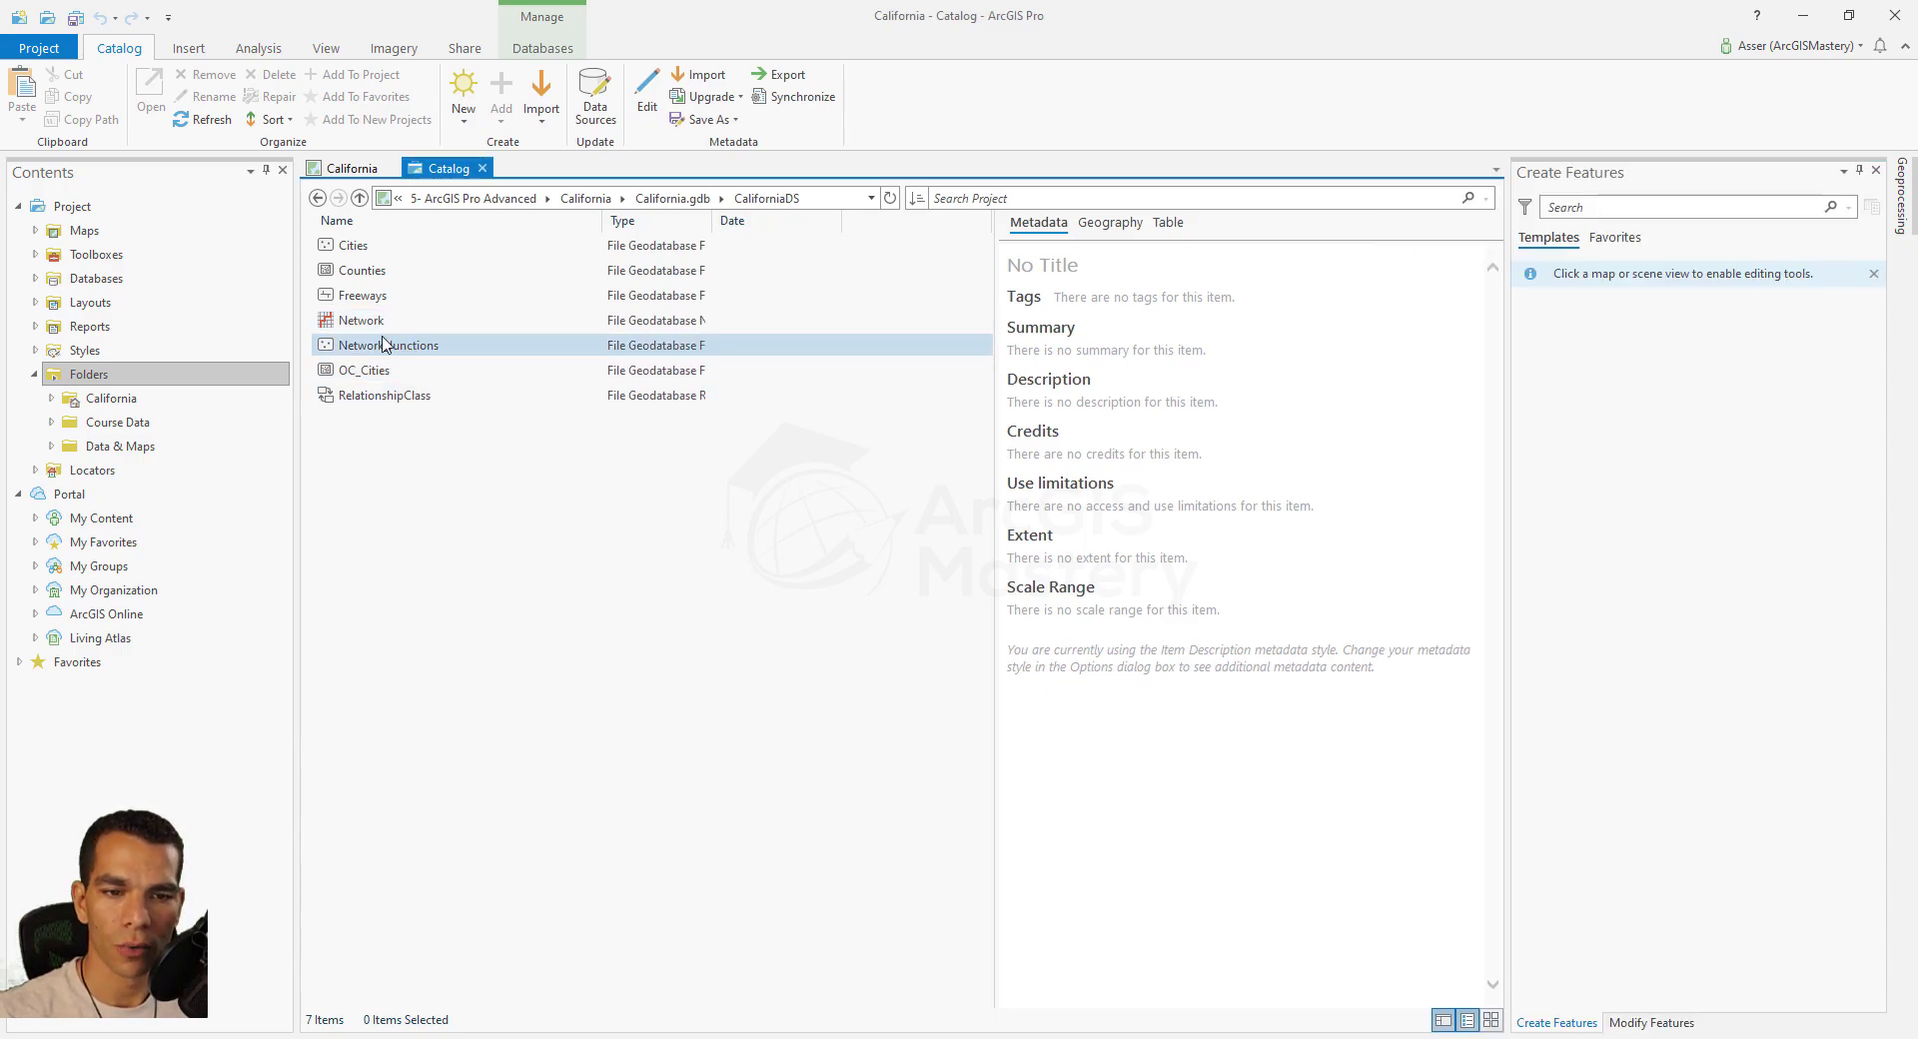
{"action": "left_click", "coordinate": [364, 322]}
Step: Open the Network dataset's properties and review its General summary, including dataset version 10.1
{"action": "right_click", "coordinate": [365, 322]}
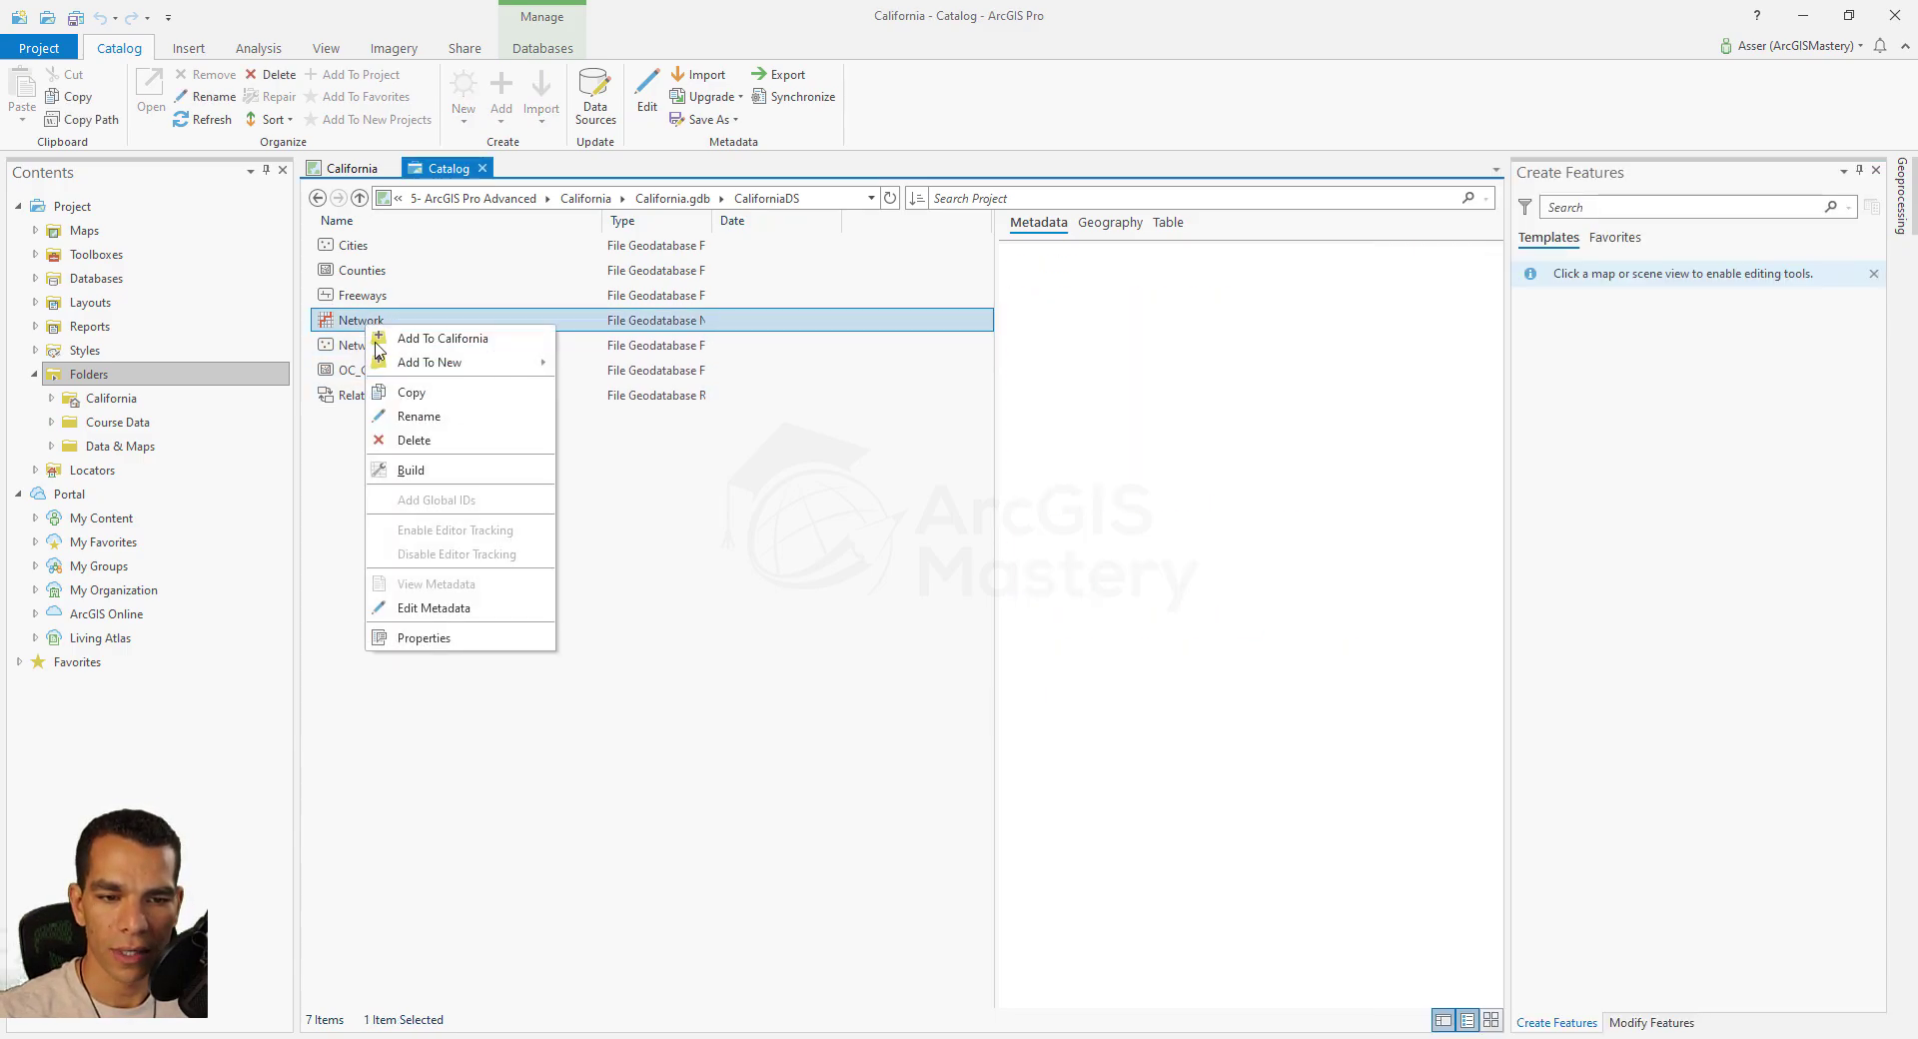
{"action": "left_click", "coordinate": [424, 637]}
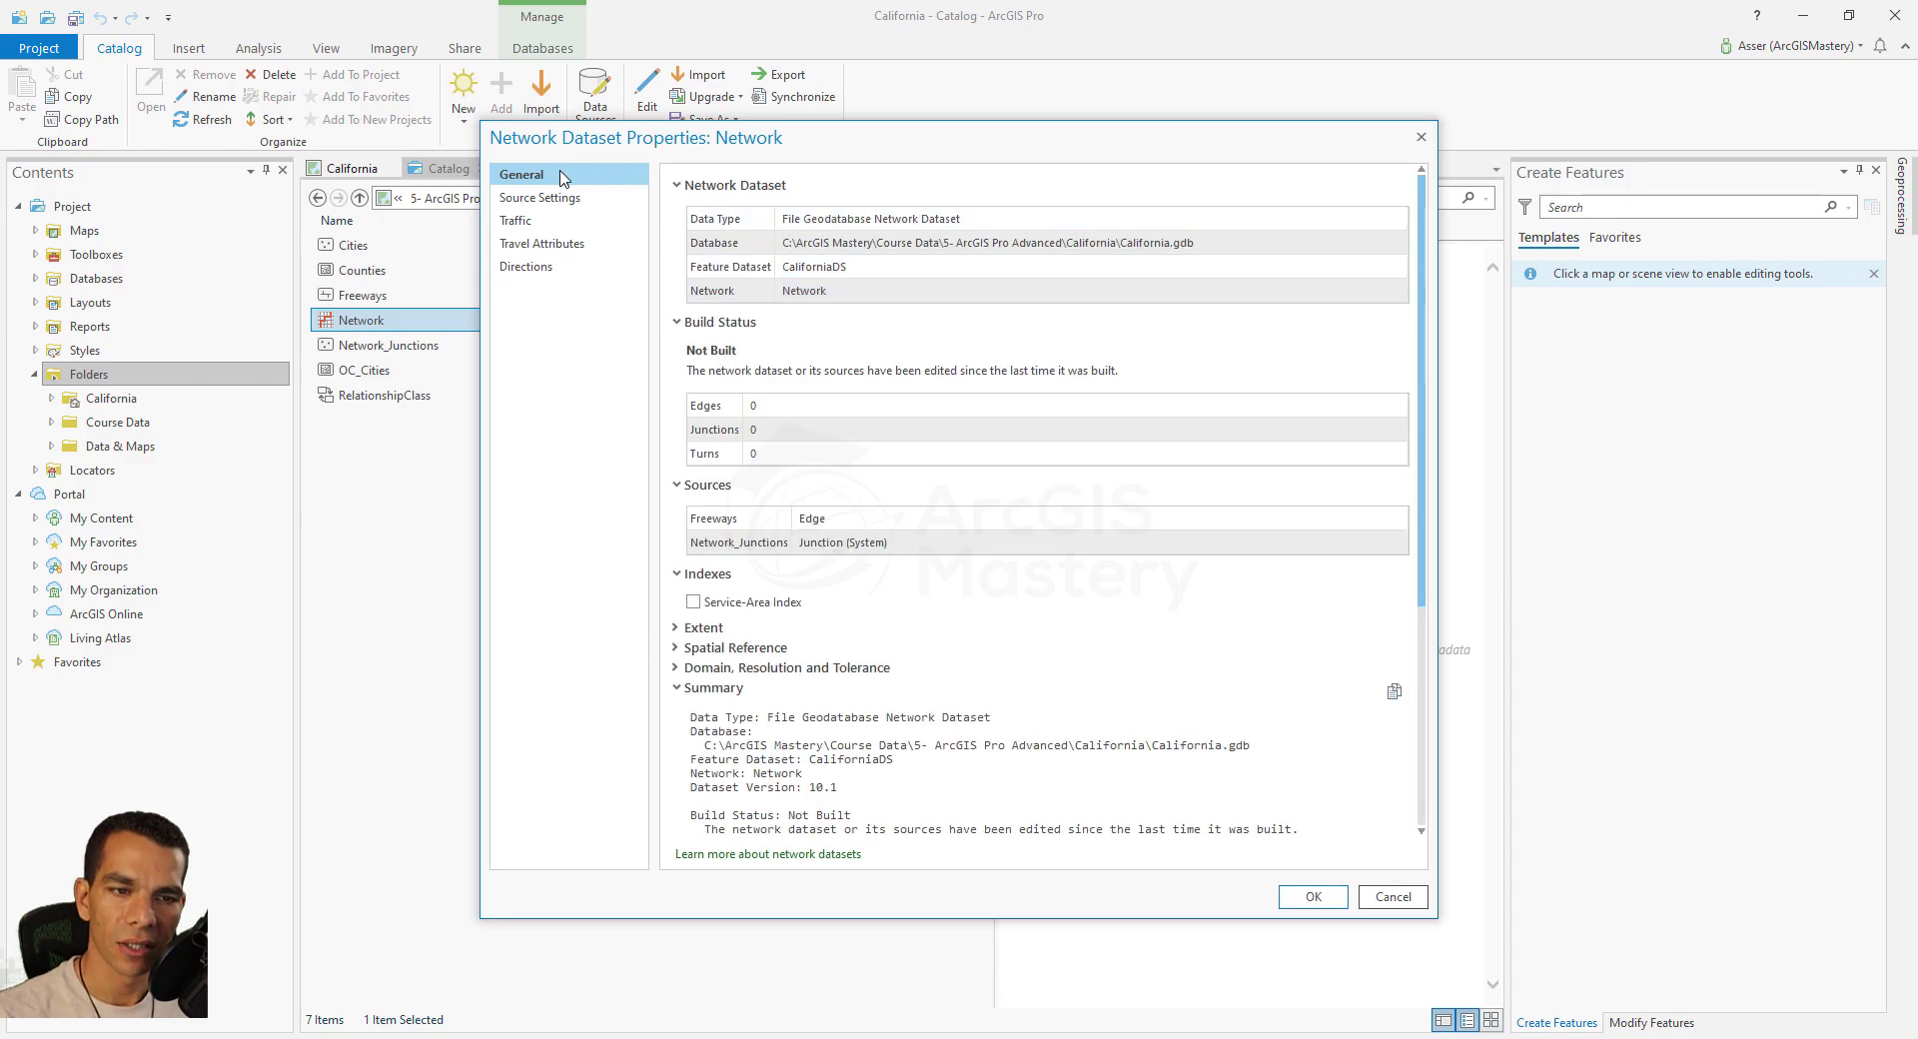
{"action": "scroll", "coordinate": [907, 526], "scroll_direction": "down", "scroll_amount": 3}
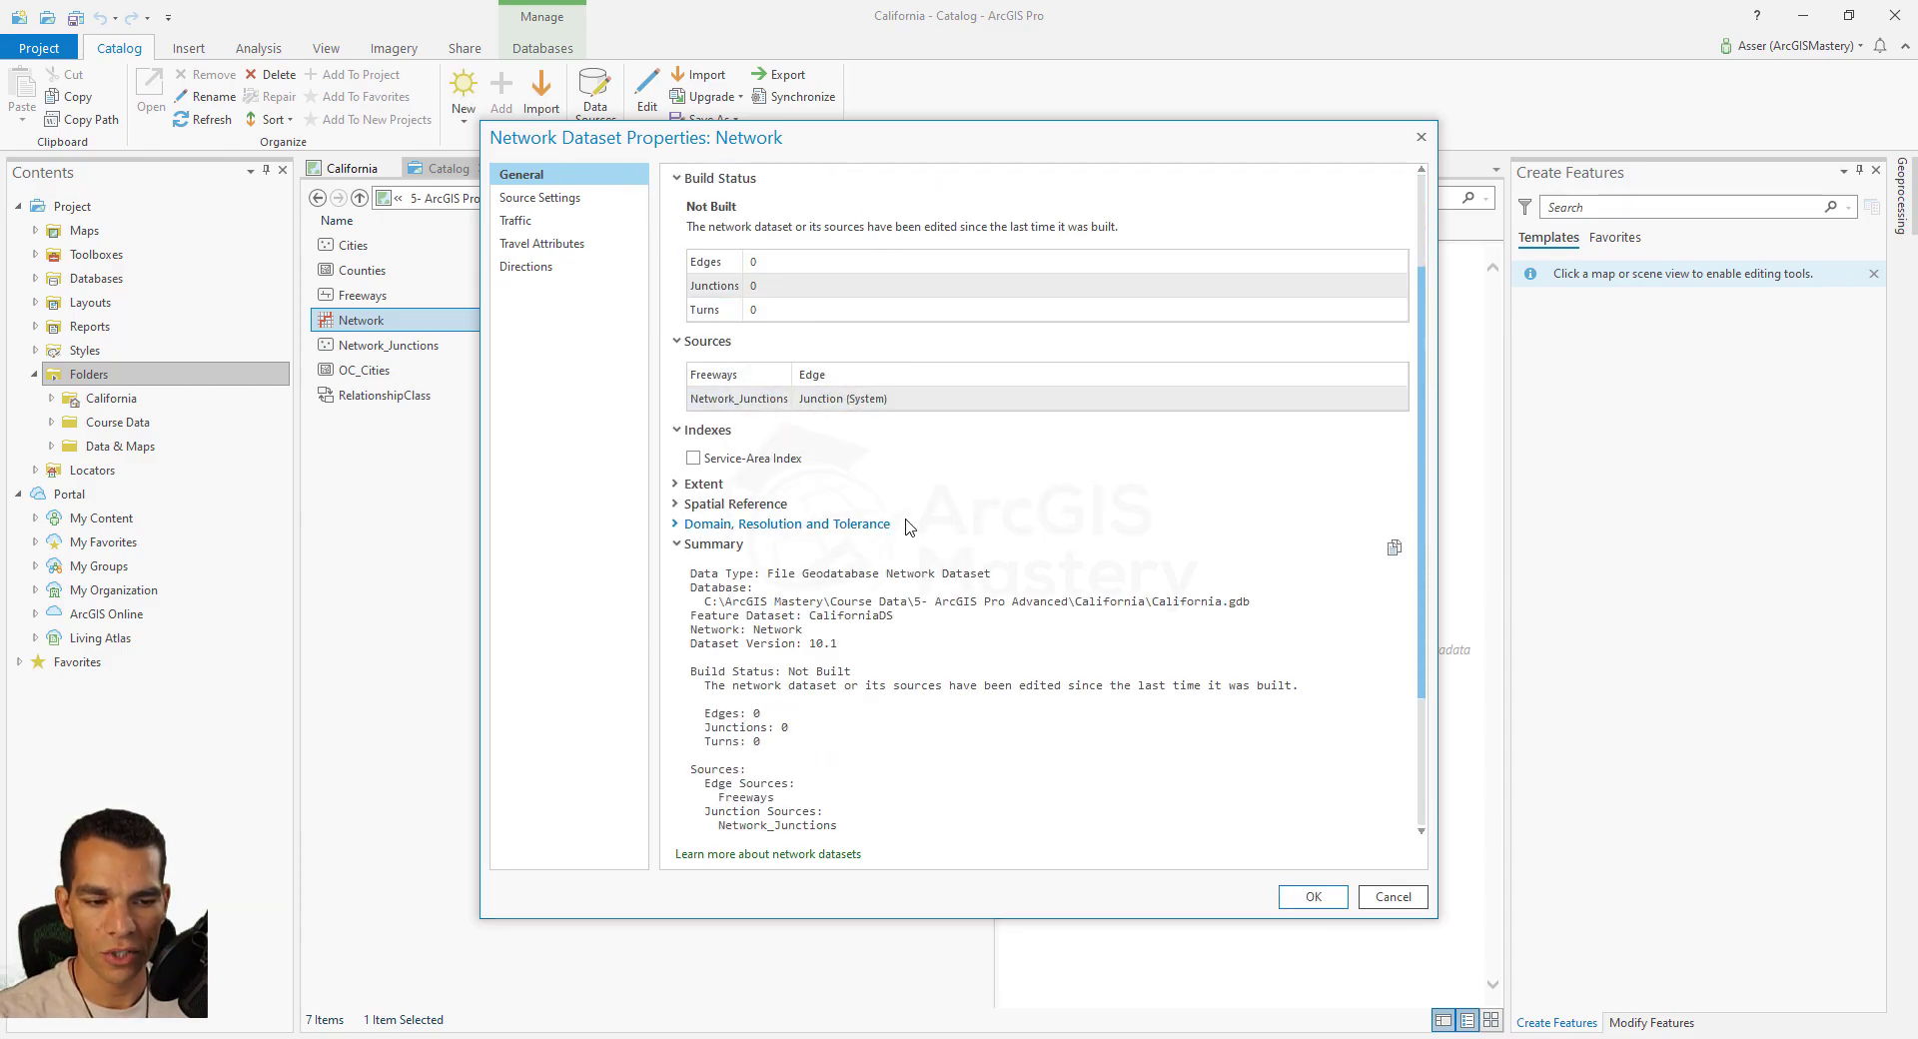
{"action": "scroll", "coordinate": [907, 526], "scroll_direction": "down", "scroll_amount": 4}
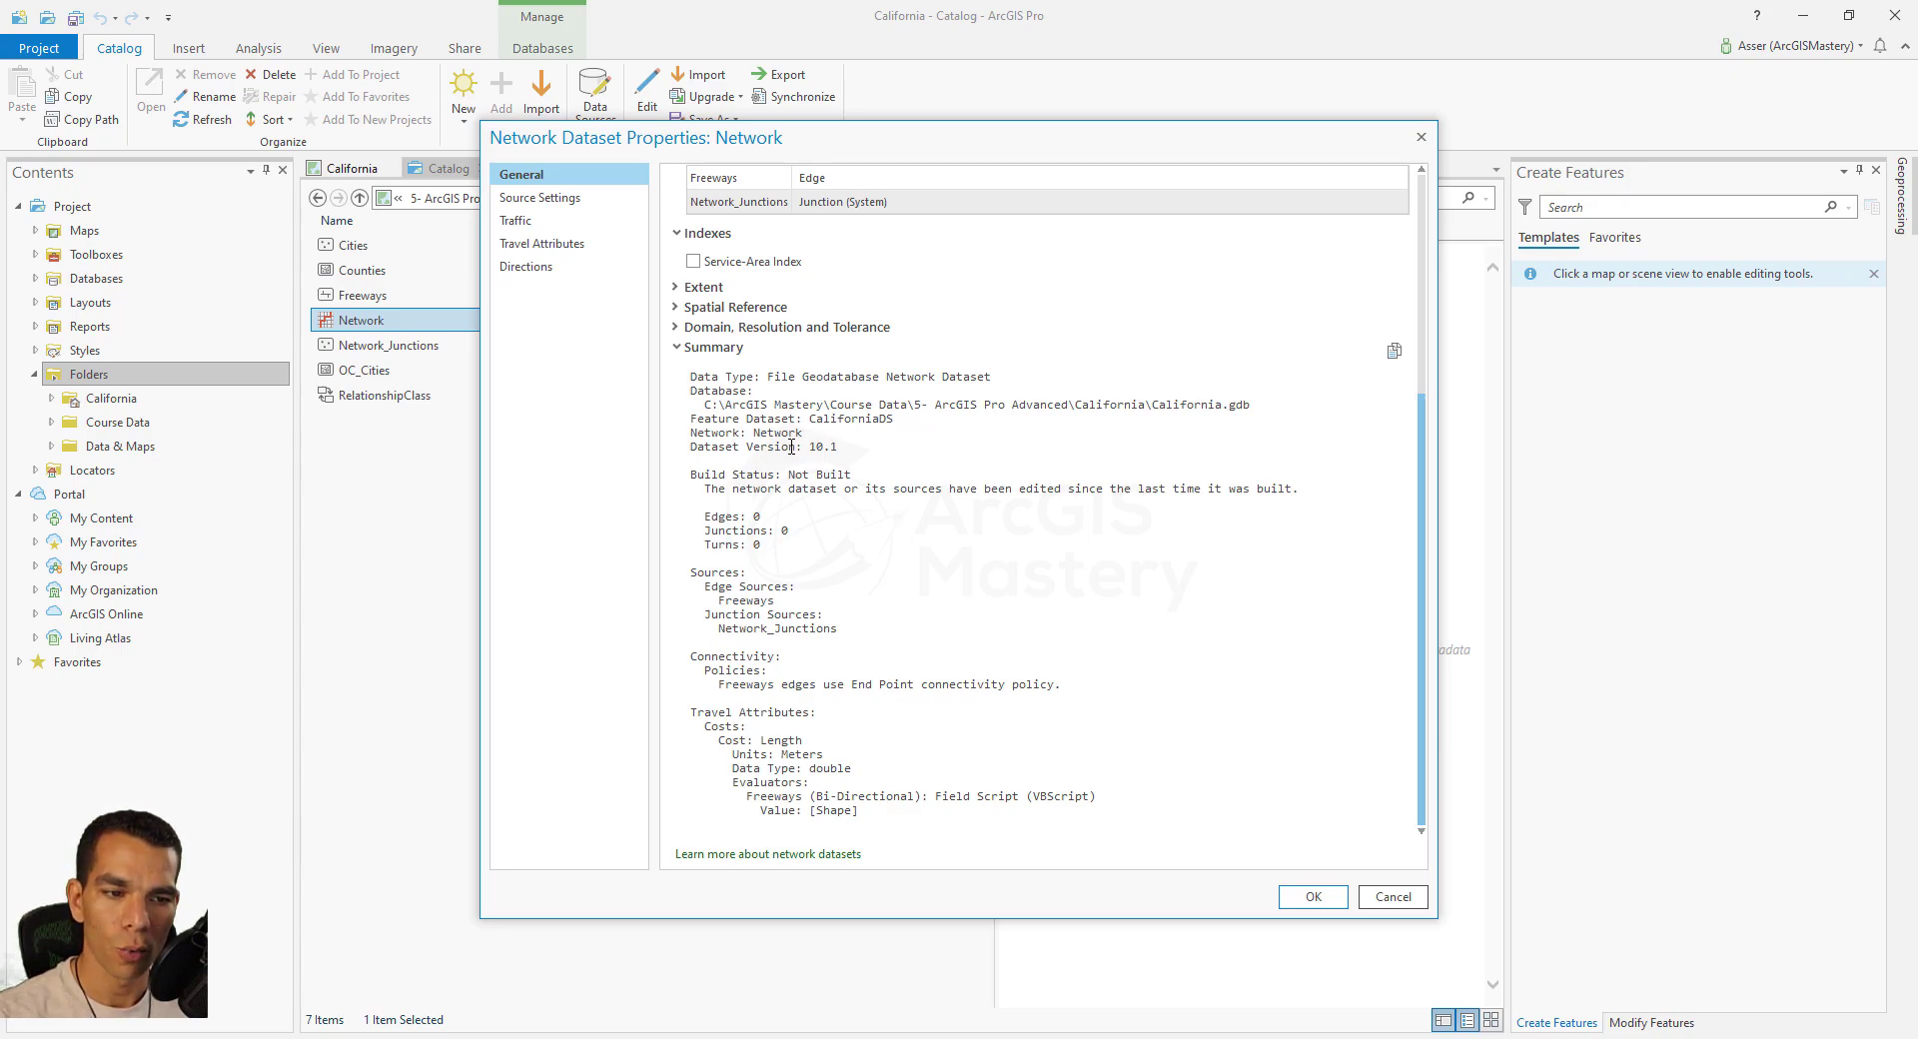
{"action": "left_click_drag", "start_coordinate": [805, 447], "coordinate": [838, 446]}
{"action": "left_click", "coordinate": [892, 555]}
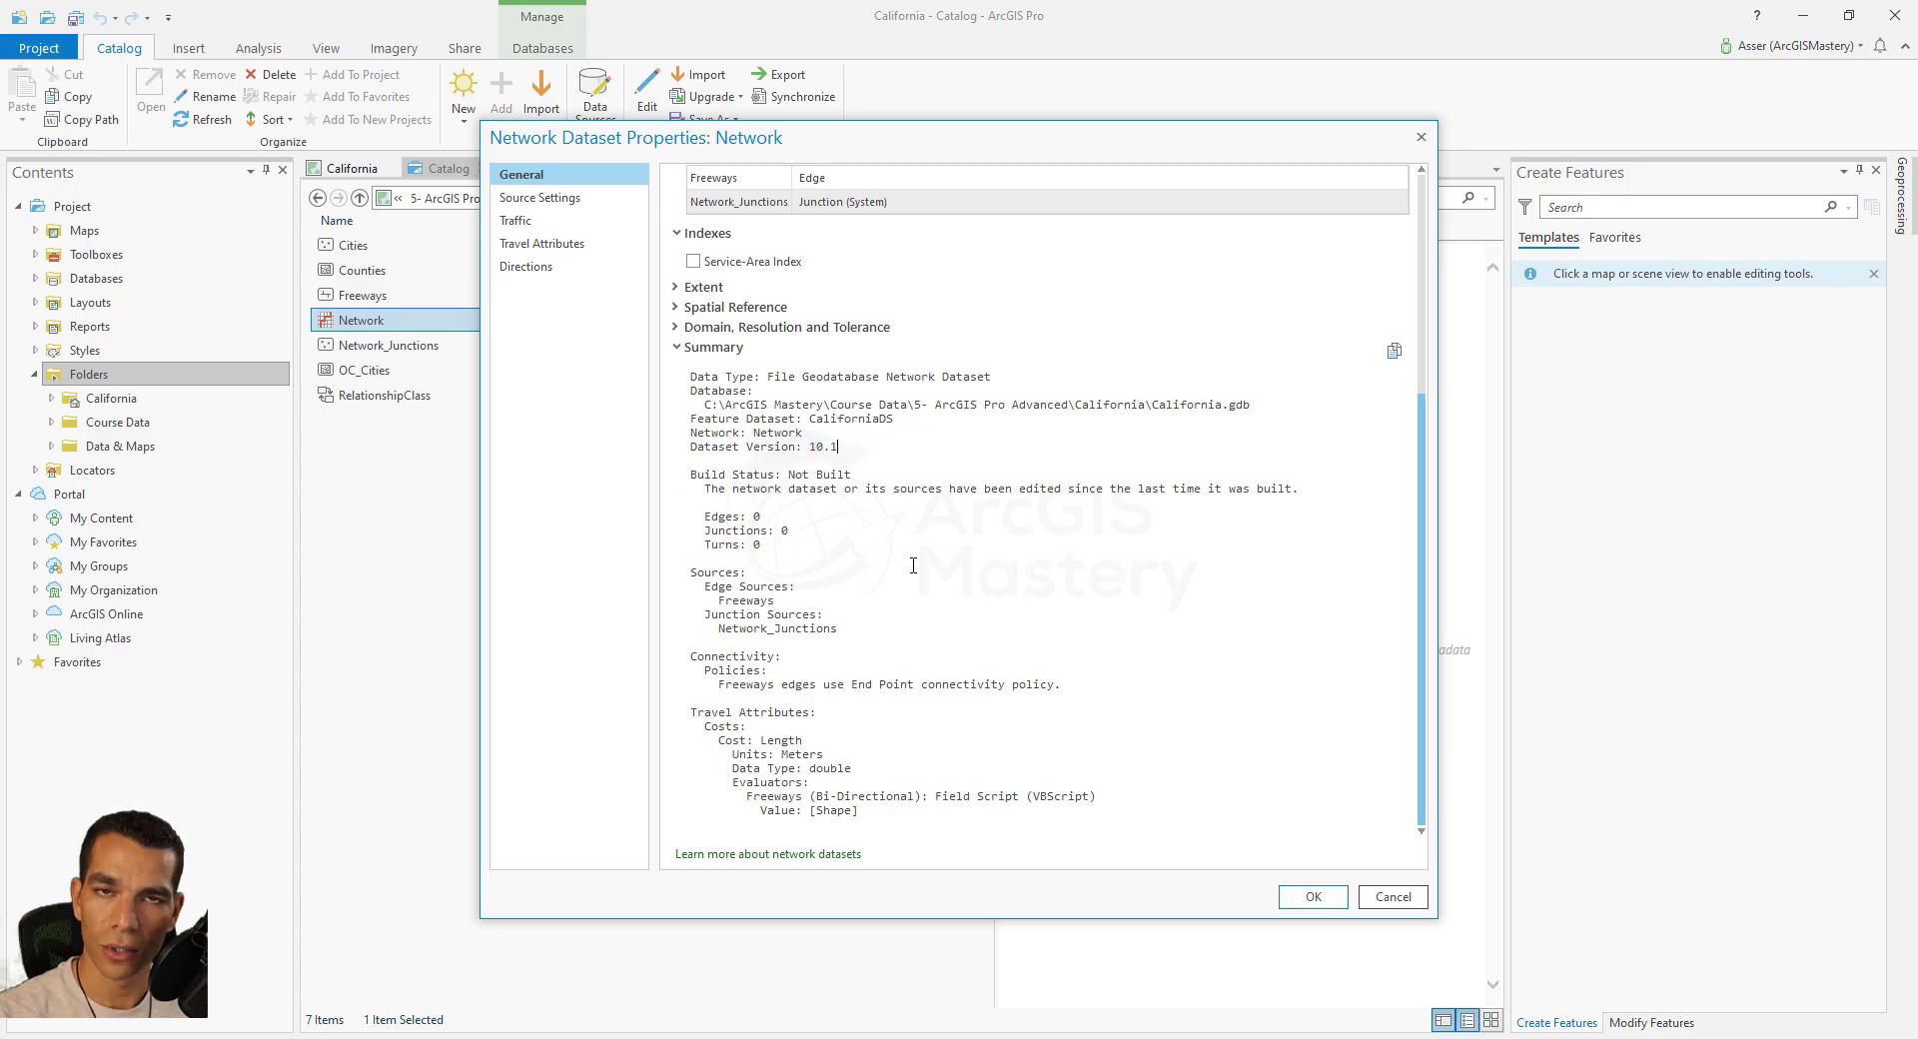
{"action": "scroll", "coordinate": [915, 524], "scroll_direction": "up", "scroll_amount": 7}
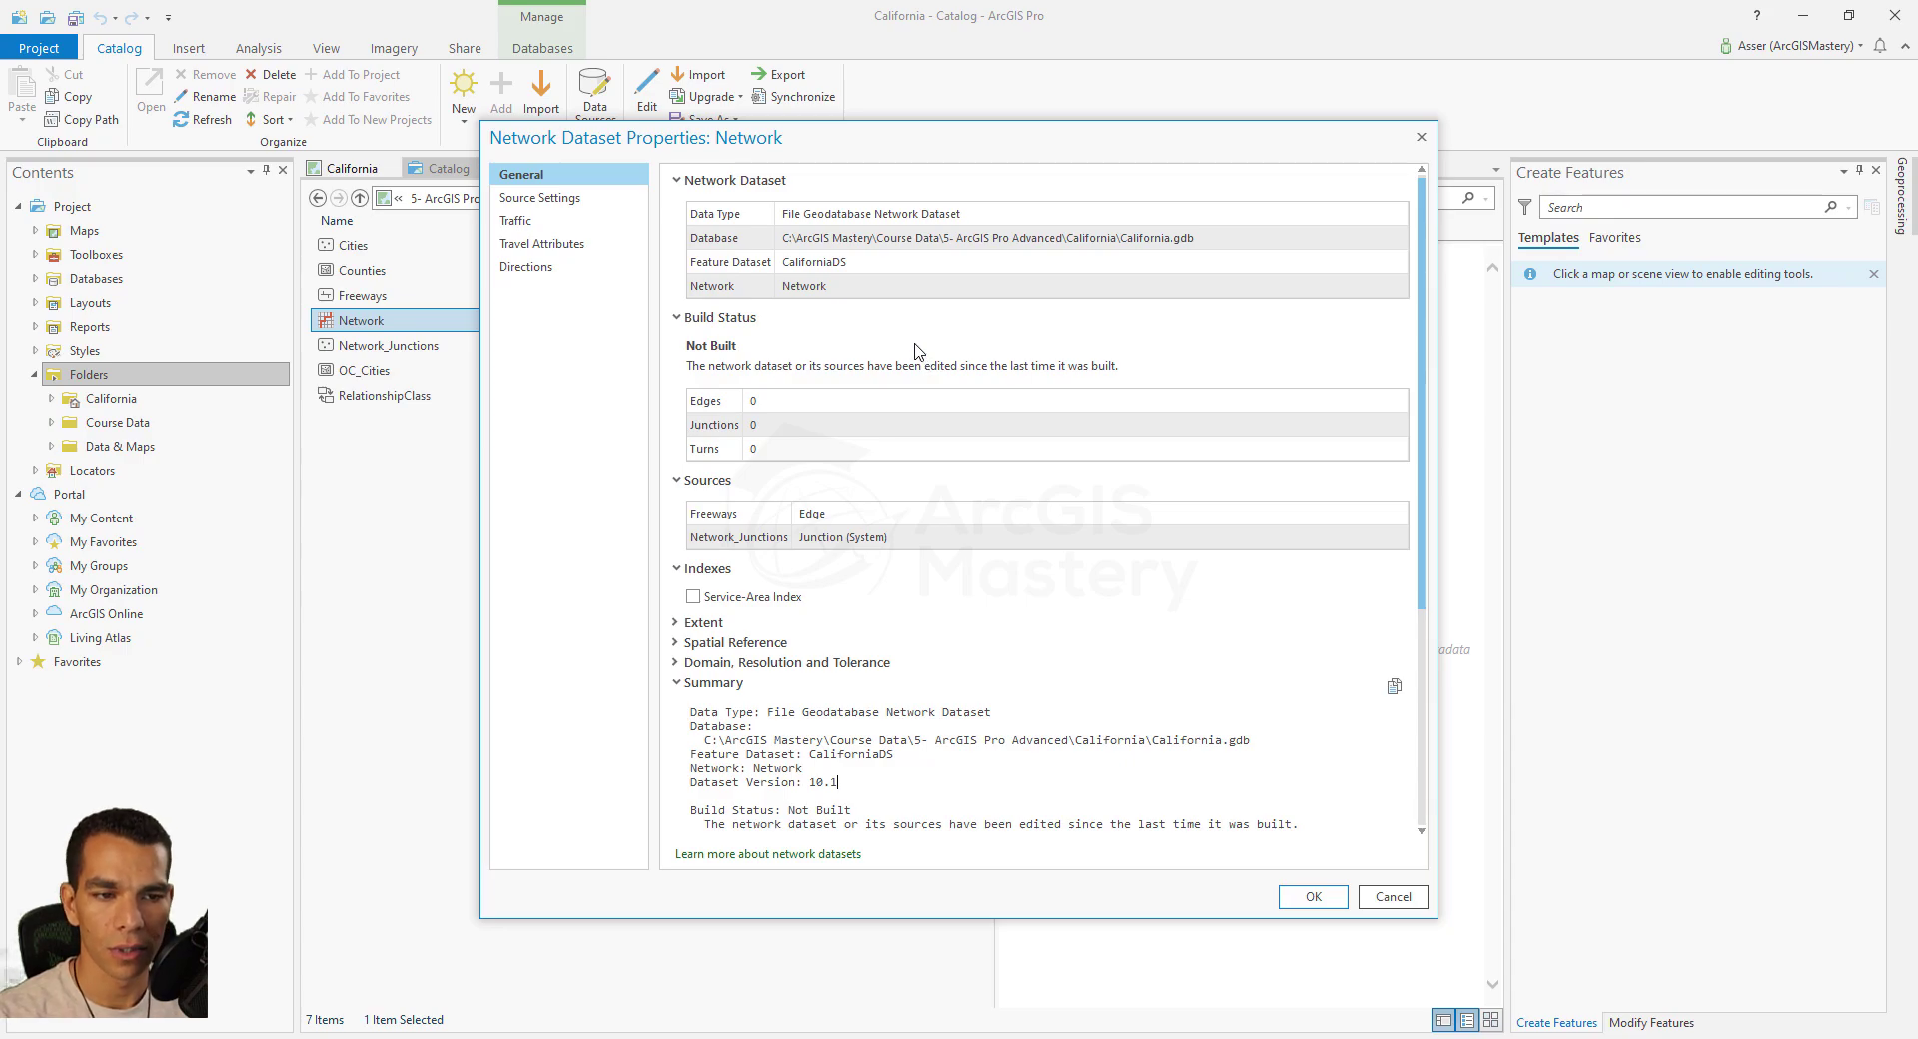
{"action": "left_click", "coordinate": [544, 198]}
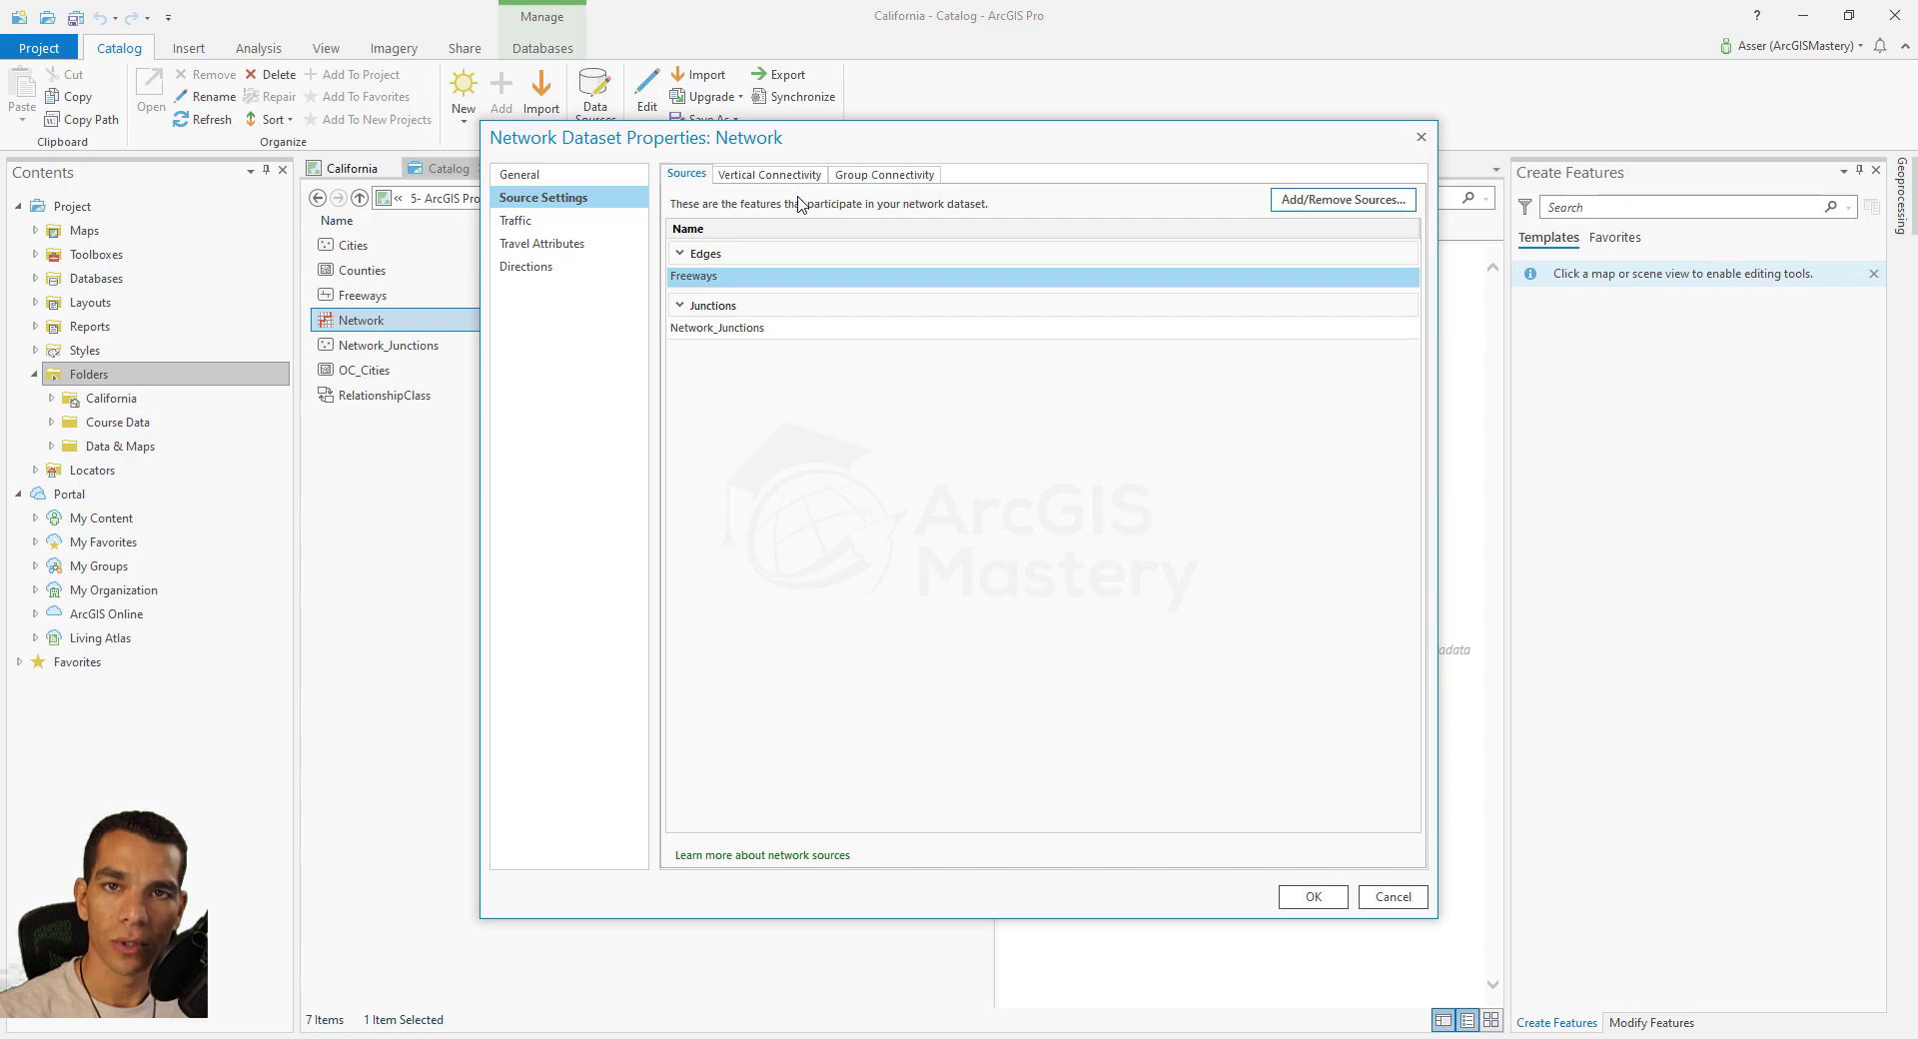
Step: Change the Freeways connectivity policy from Endpoint to Any Vertex under Group Connectivity
{"action": "left_click", "coordinate": [887, 175]}
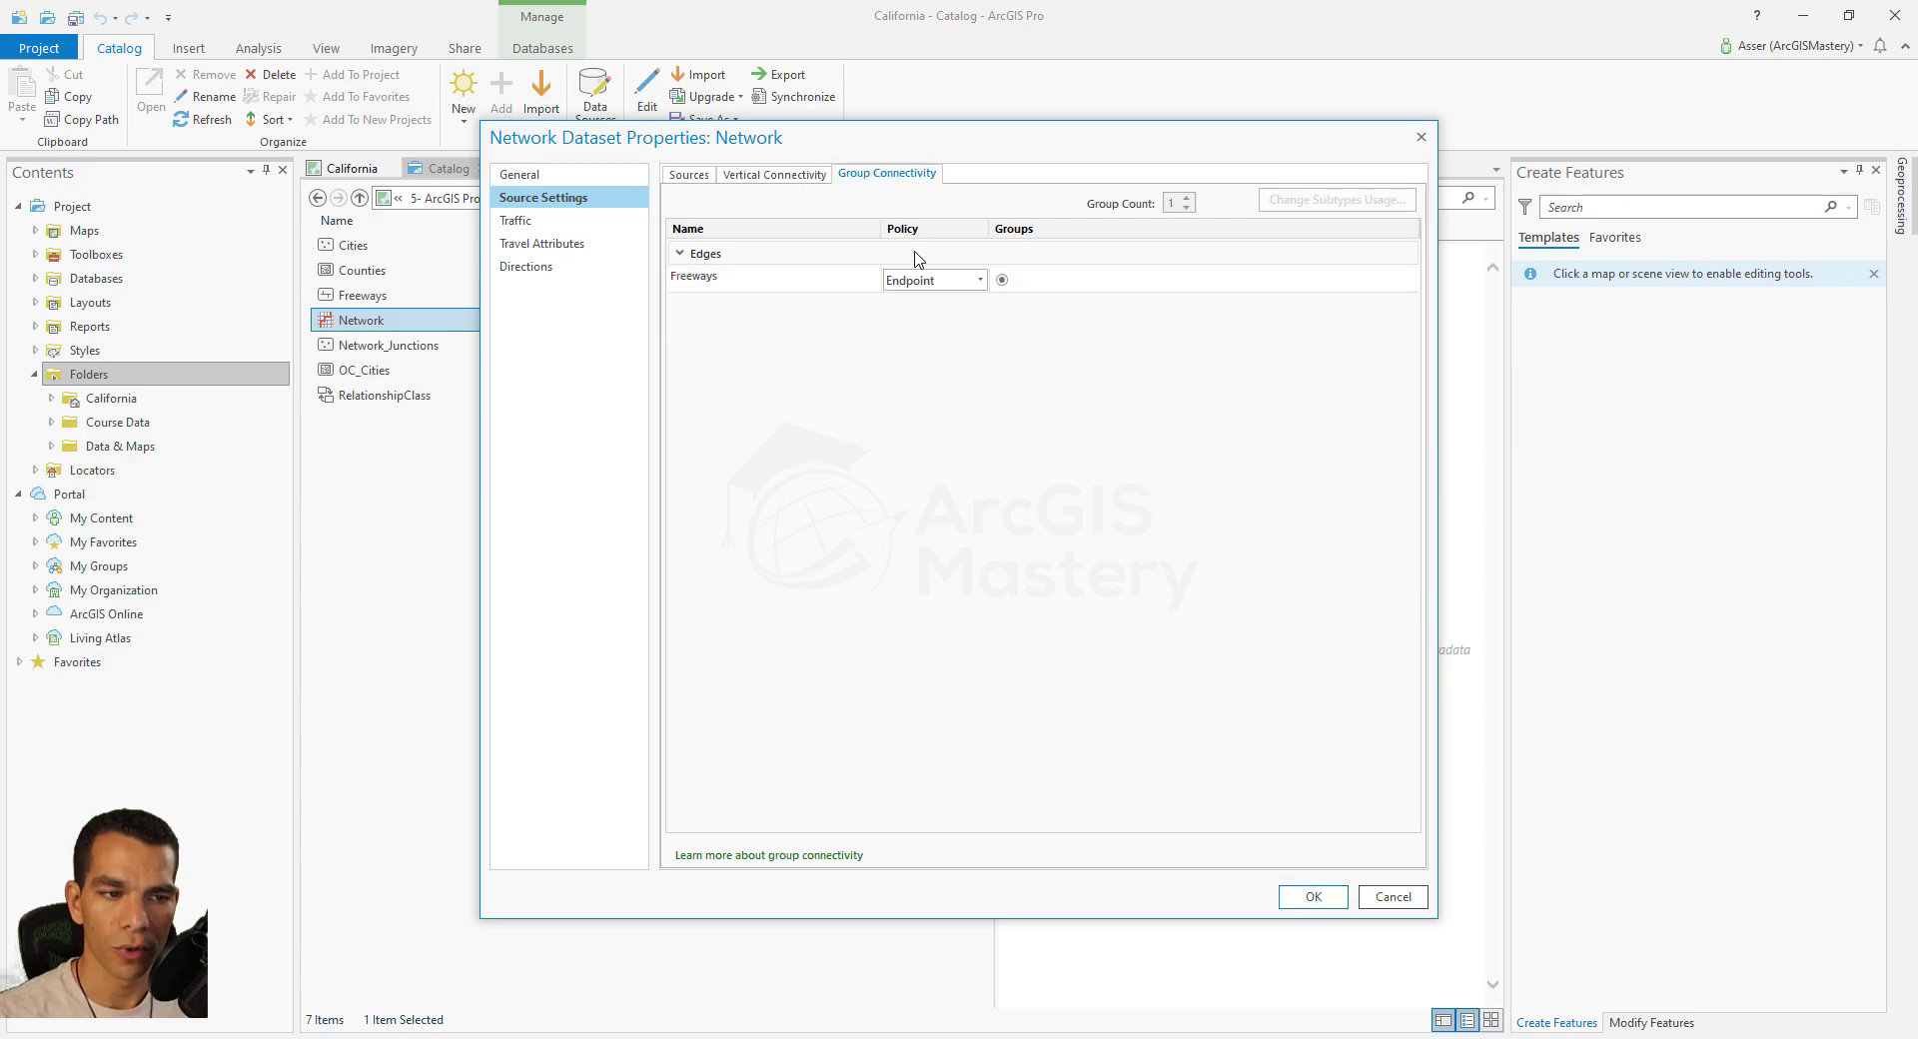
{"action": "left_click", "coordinate": [980, 280]}
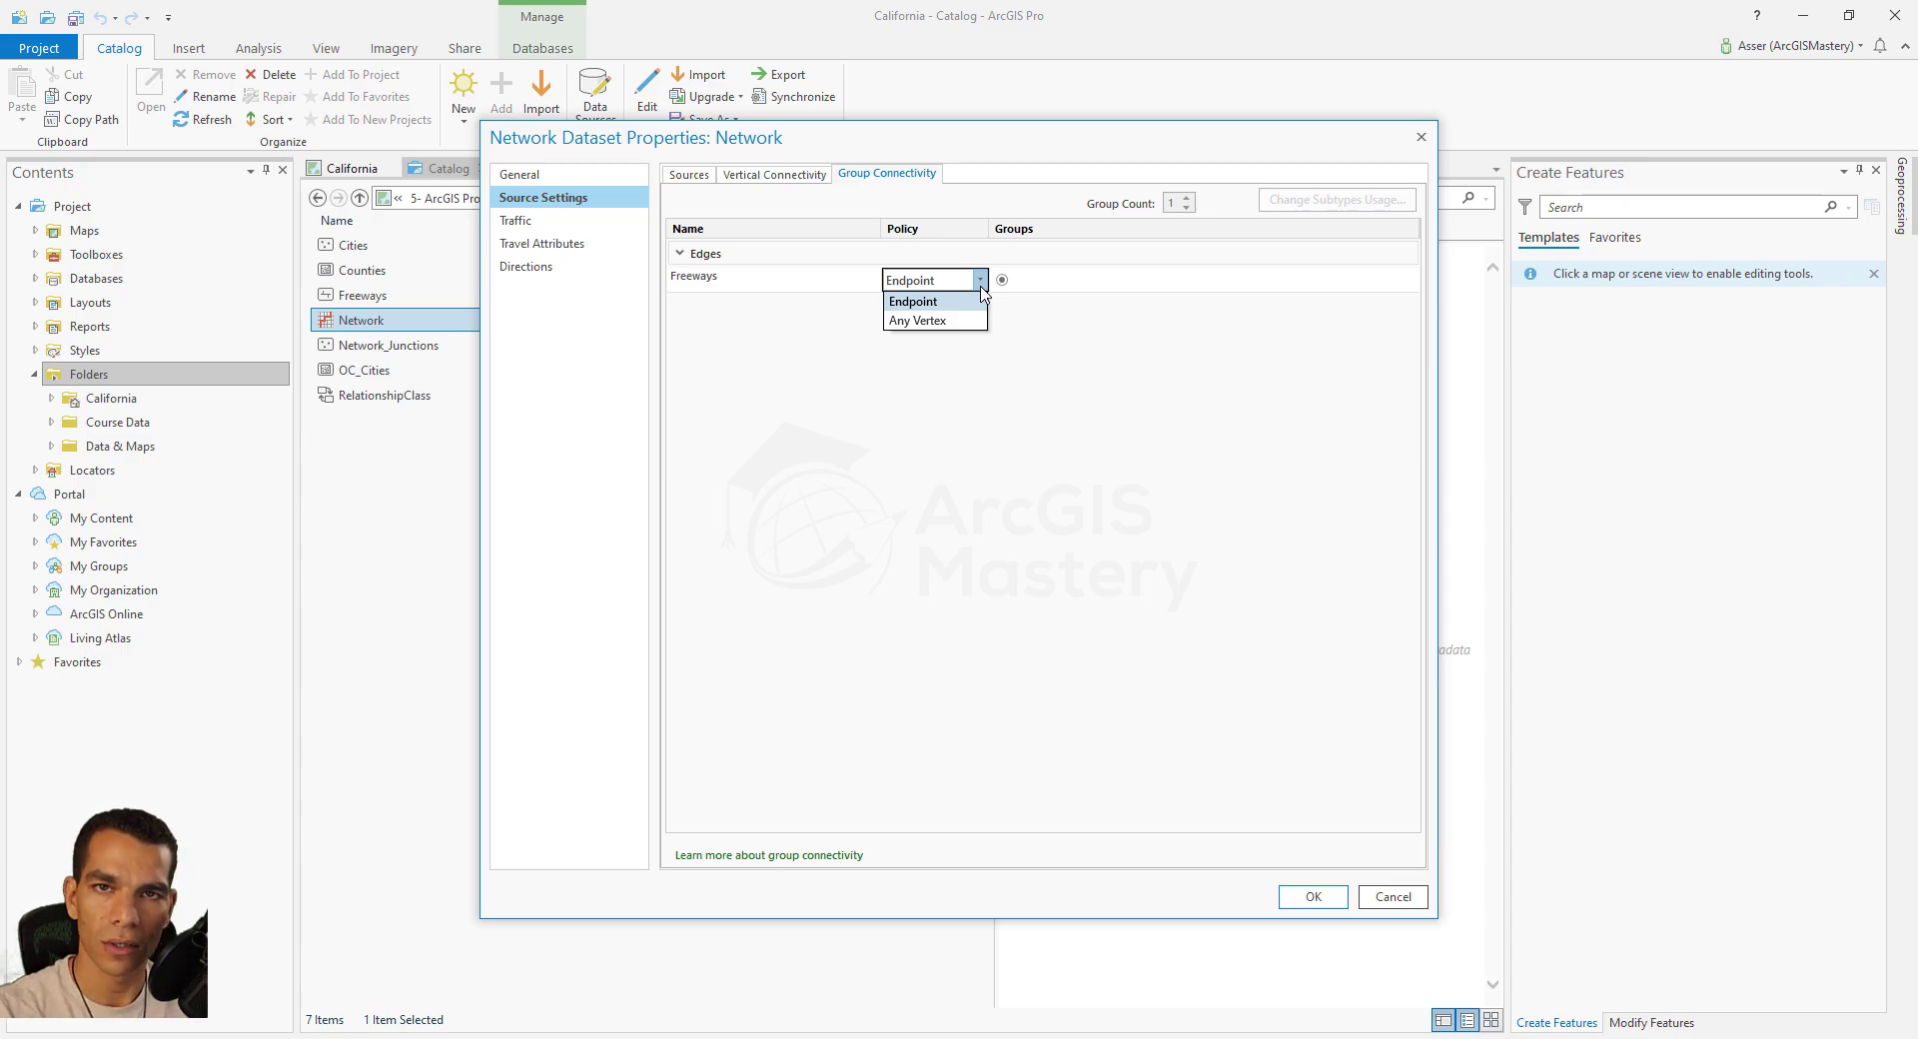
{"action": "left_click", "coordinate": [940, 322]}
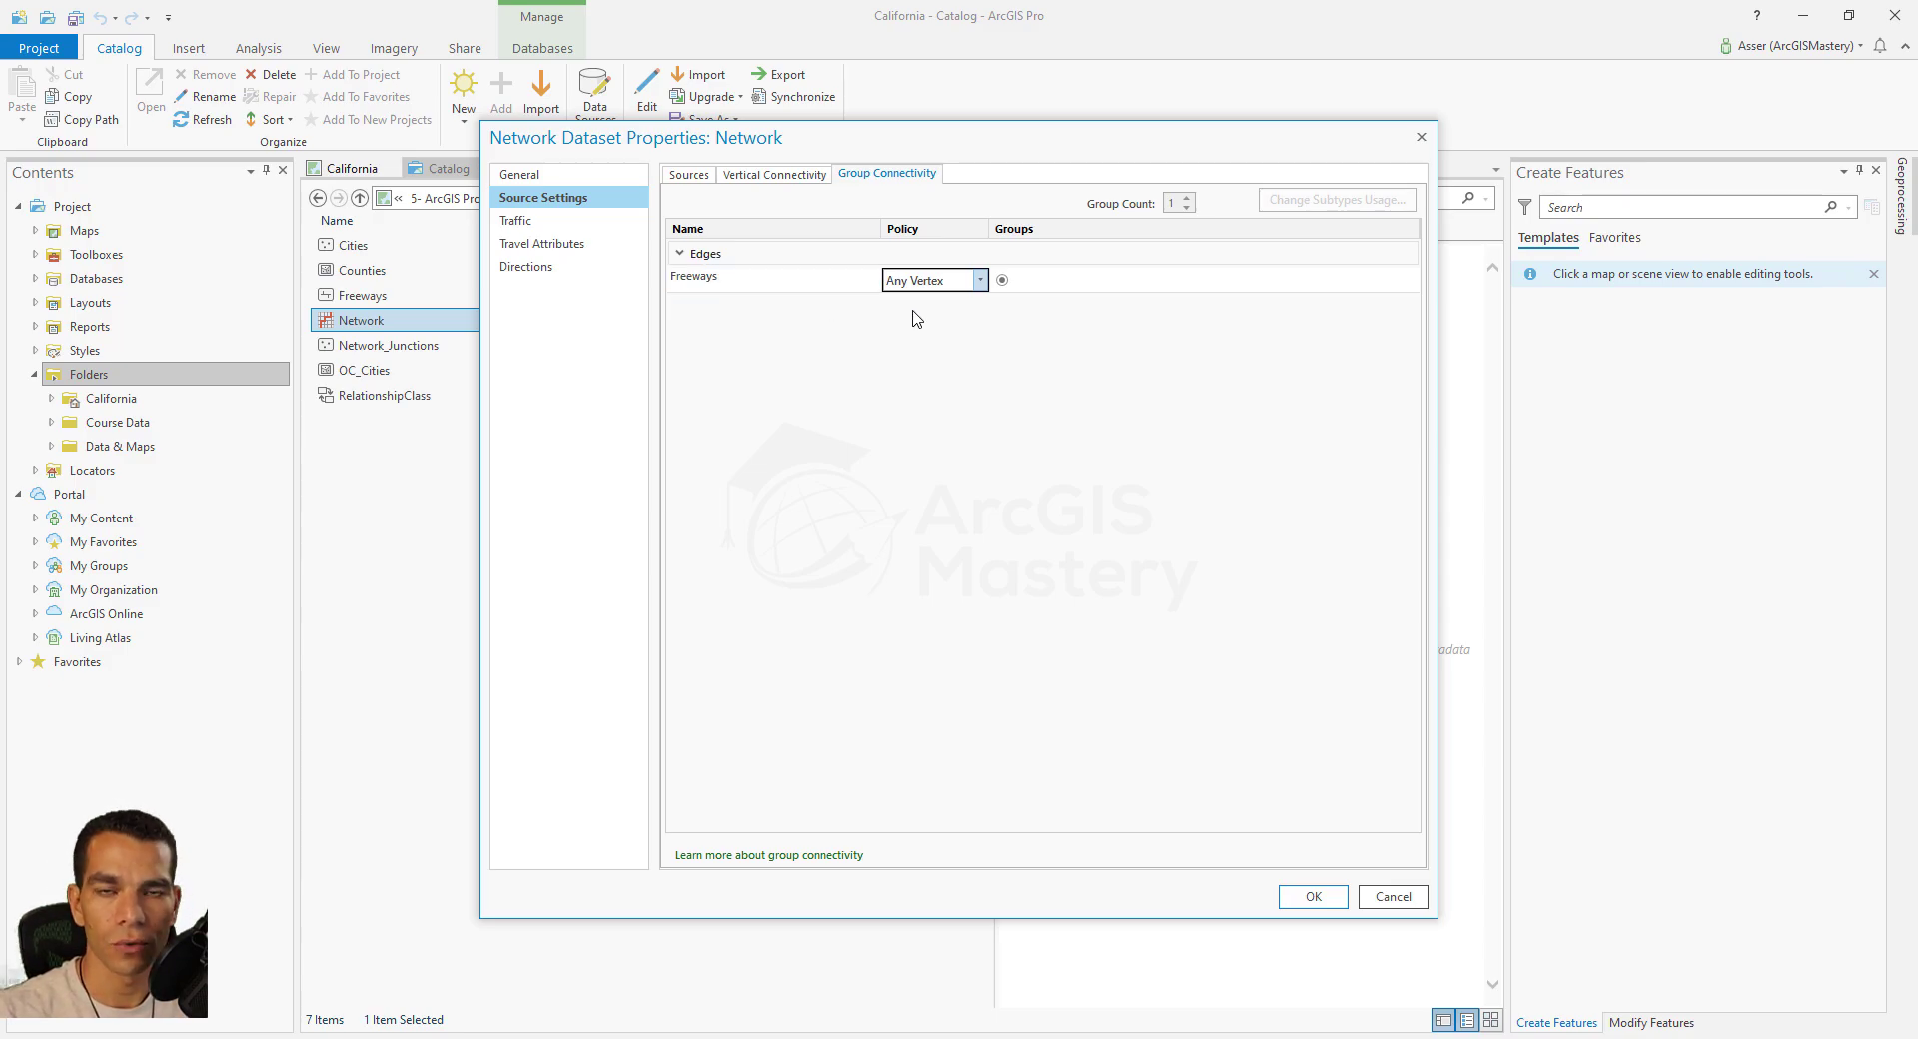
{"action": "left_click", "coordinate": [556, 272]}
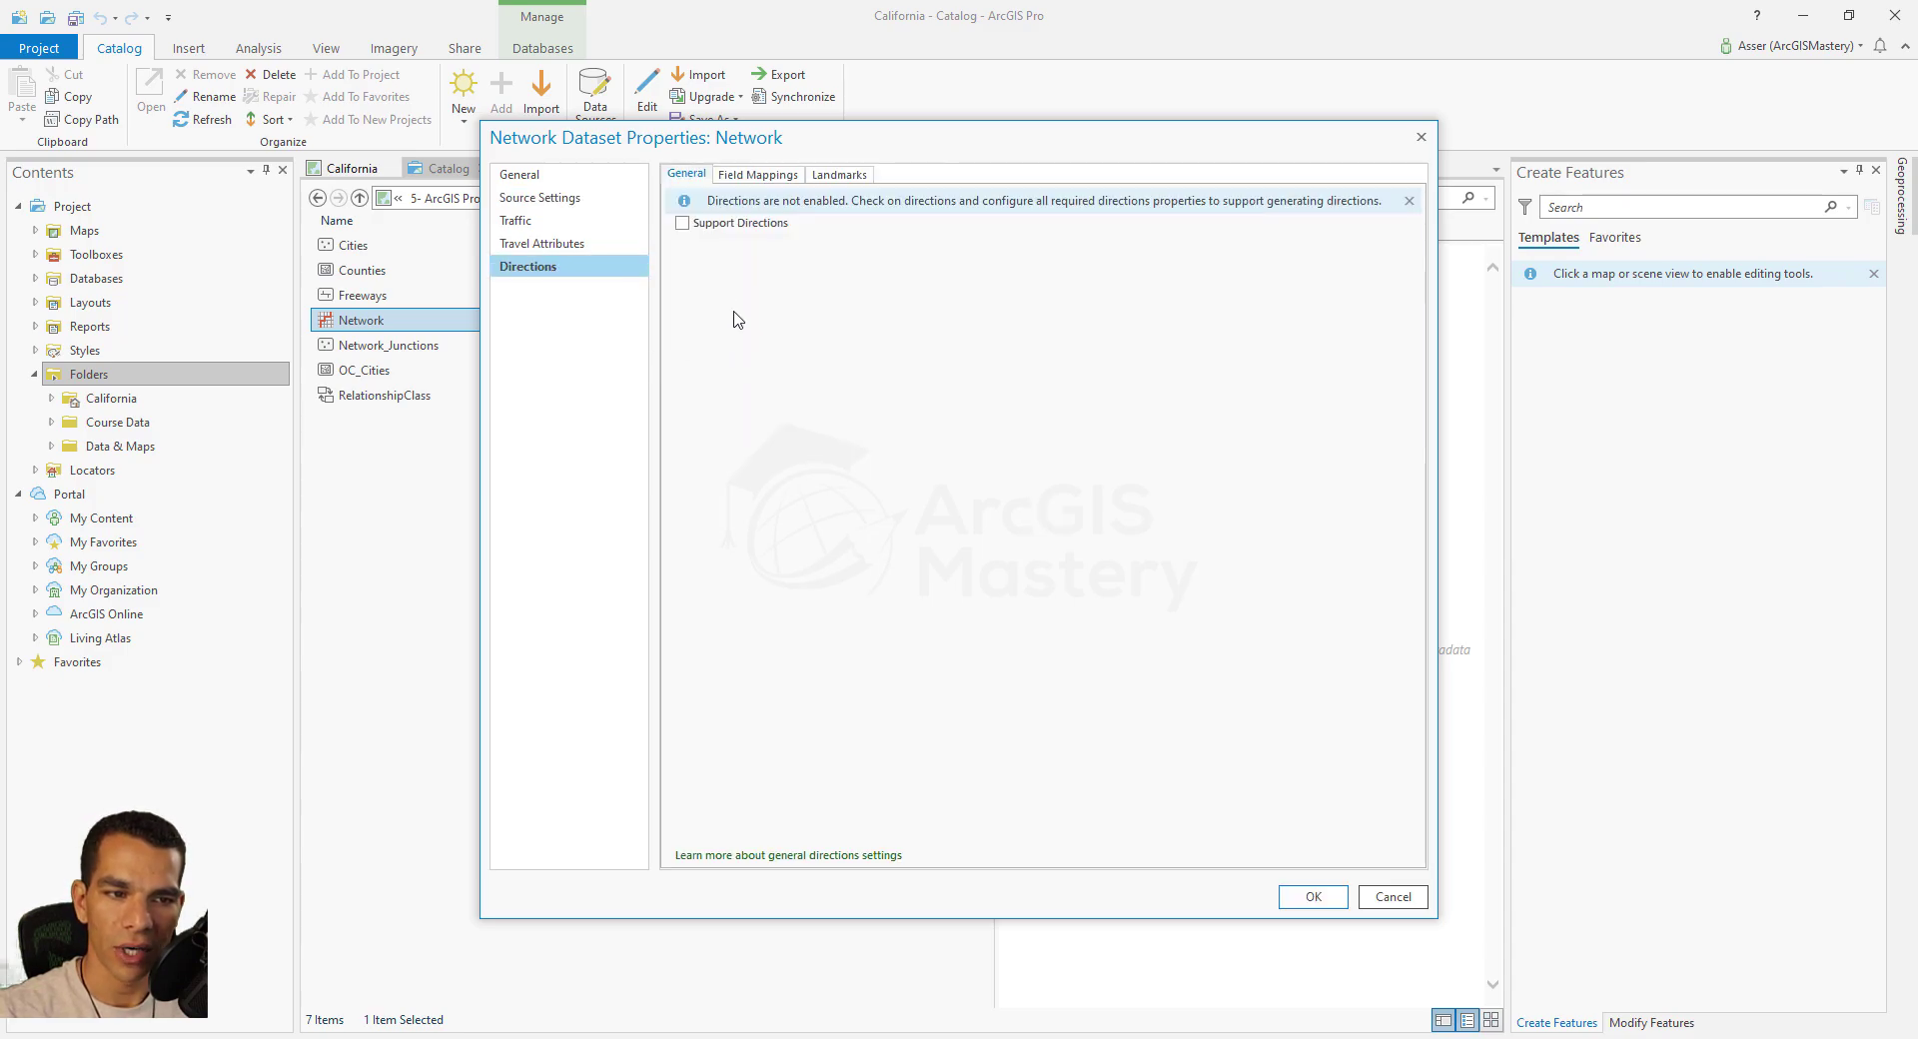
Step: Enable Support Directions, map the Base Name field to FreewayName, and apply the properties
{"action": "left_click", "coordinate": [684, 223]}
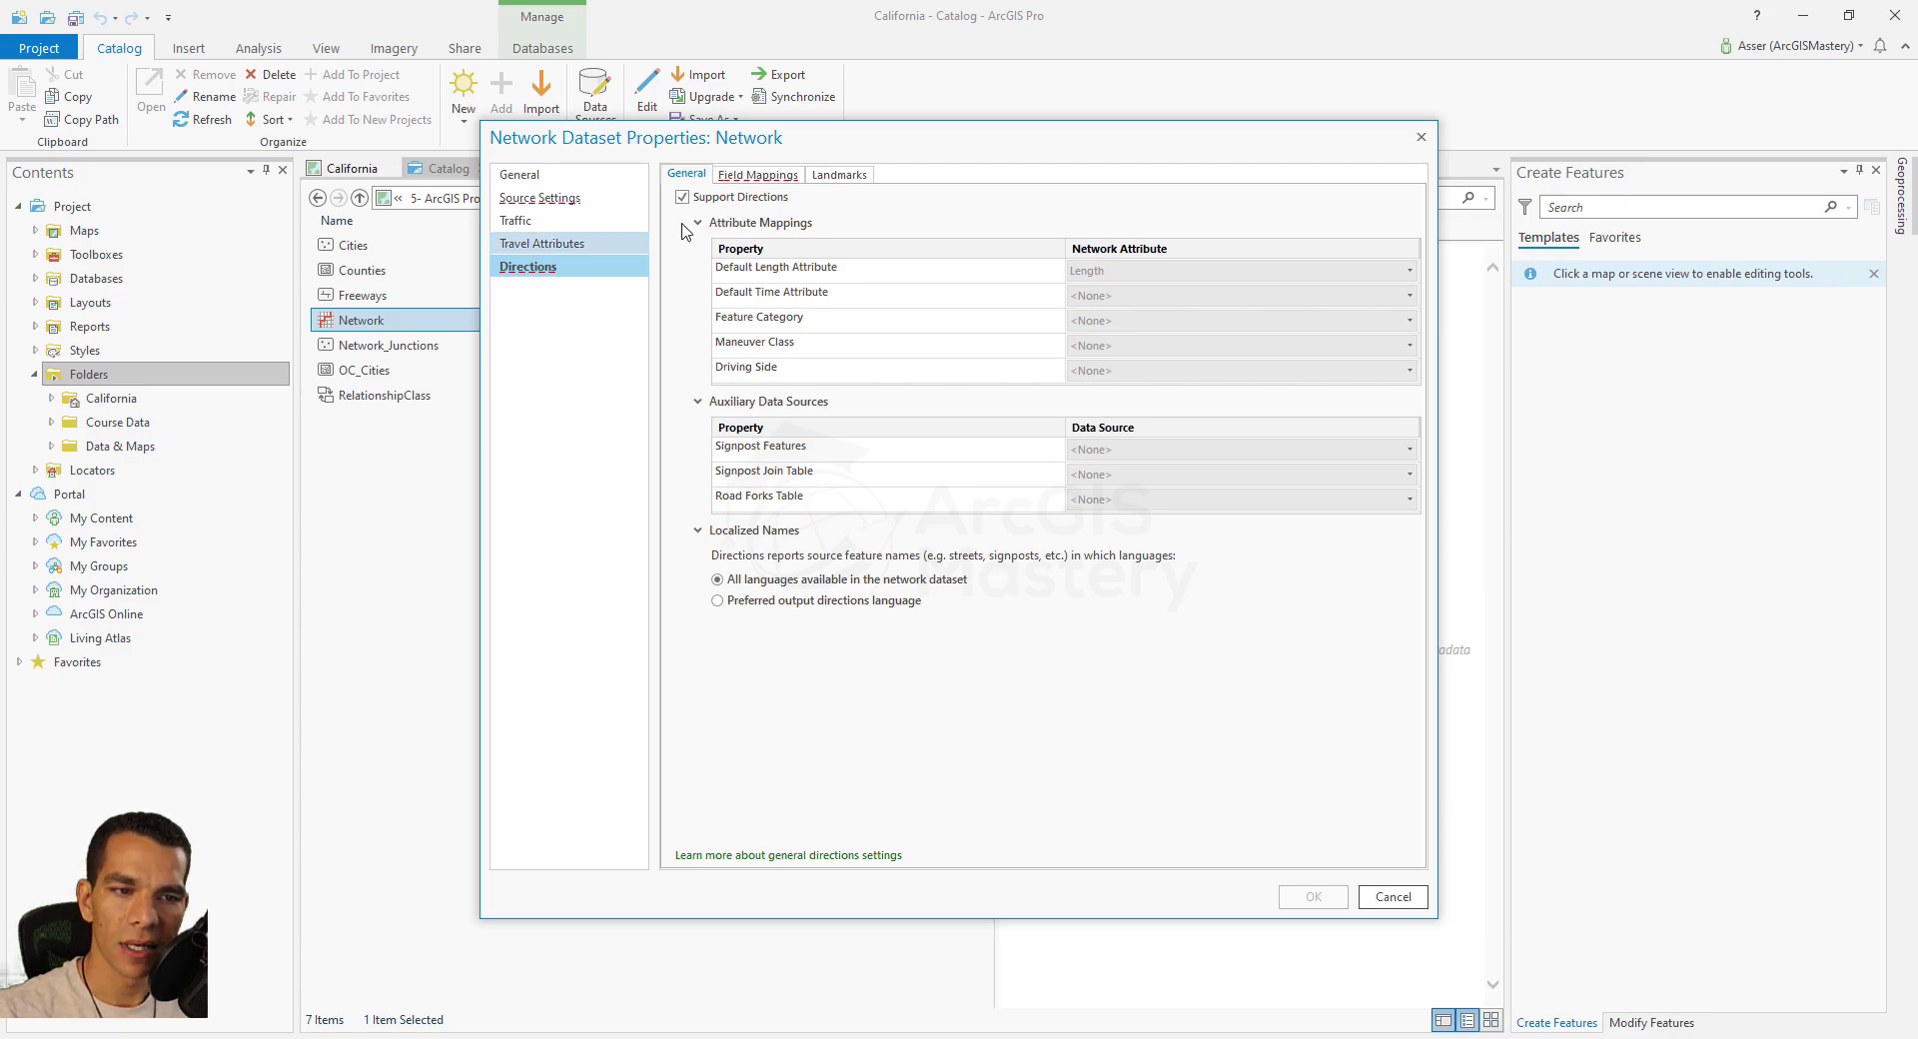
{"action": "left_click", "coordinate": [757, 177]}
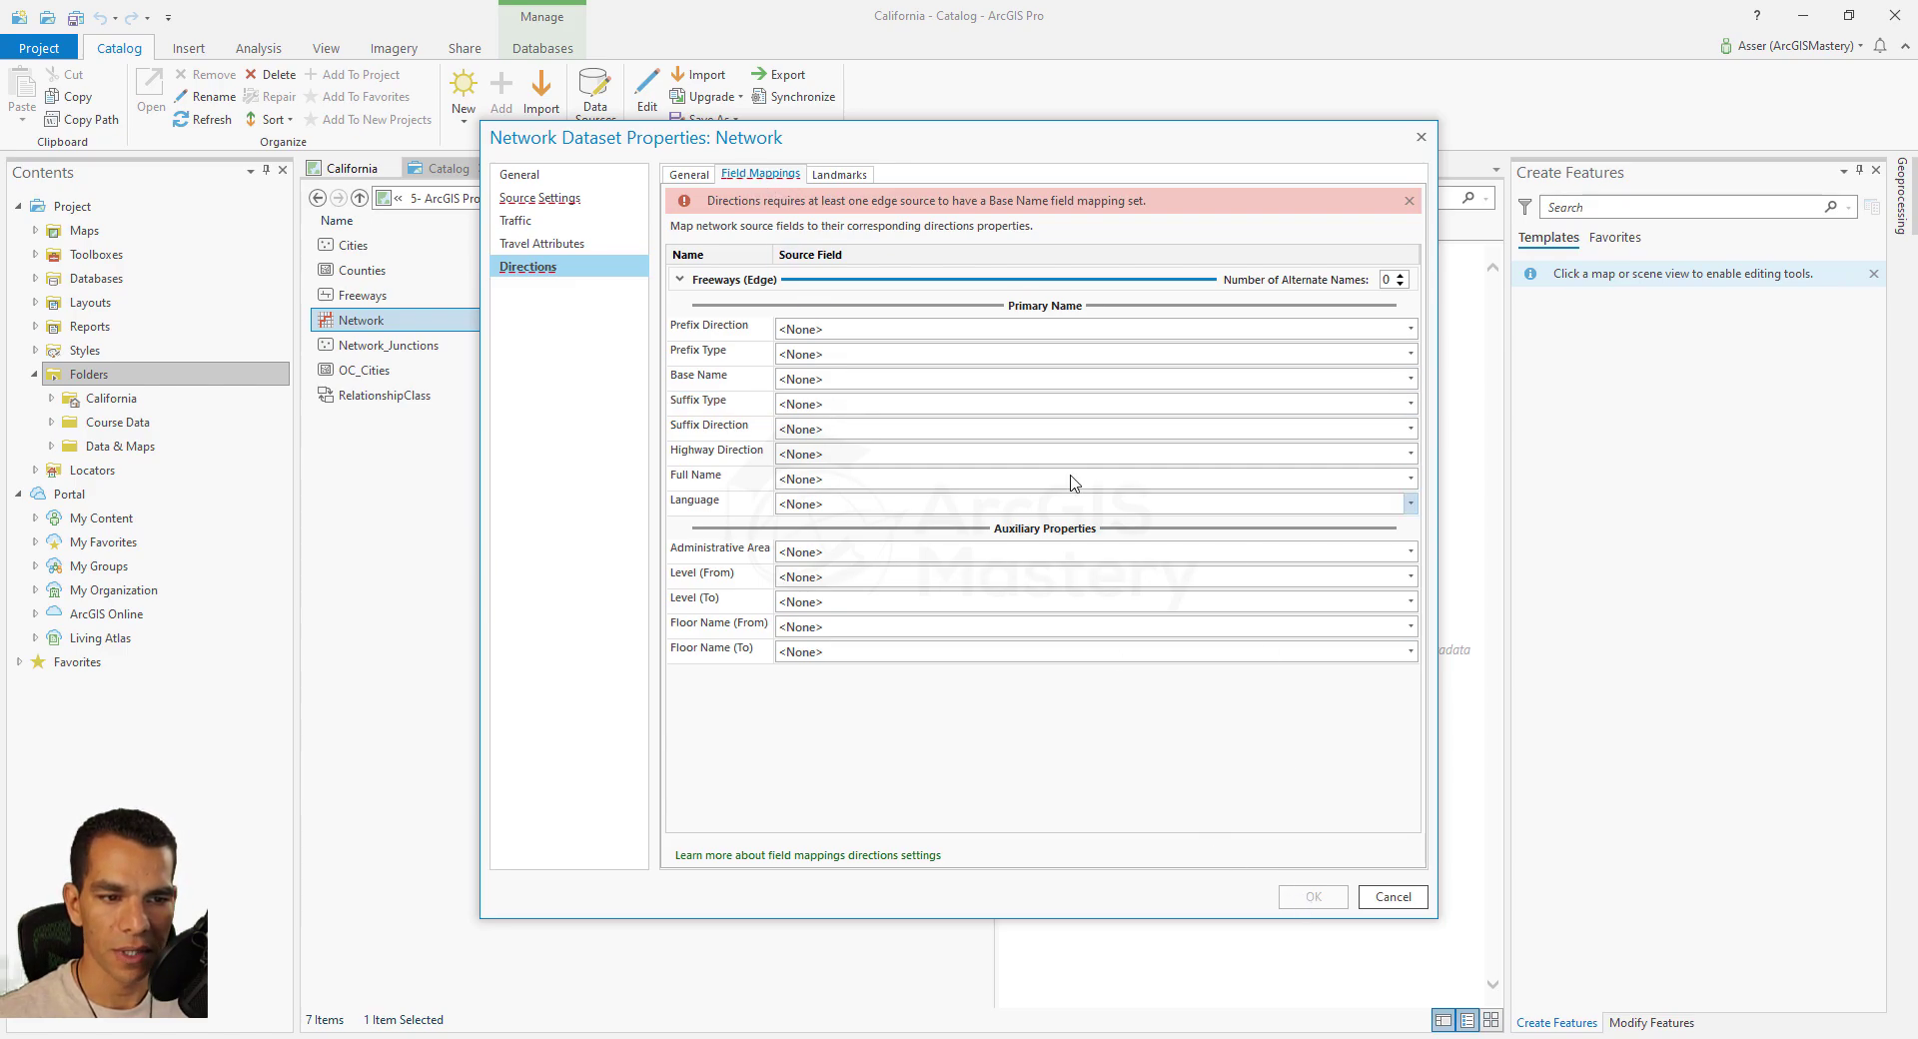
{"action": "left_click", "coordinate": [1410, 378]}
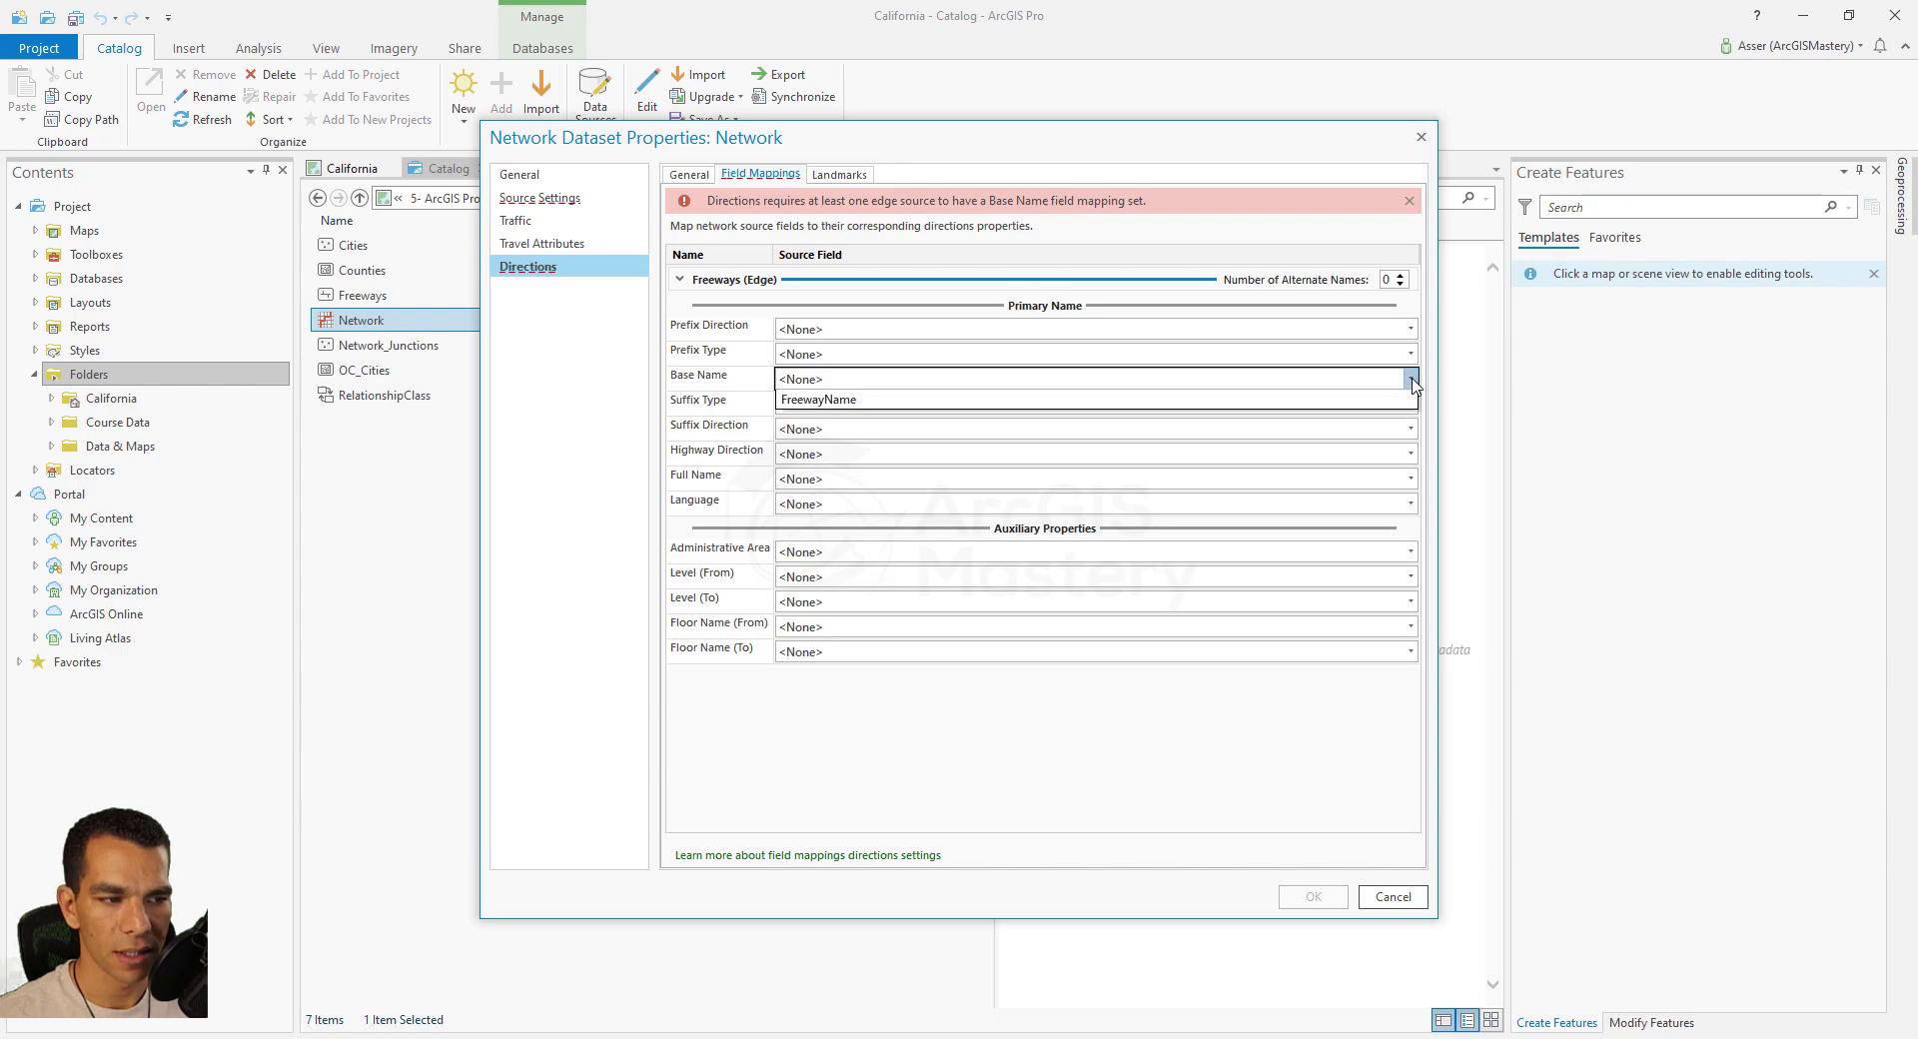
{"action": "left_click", "coordinate": [854, 420]}
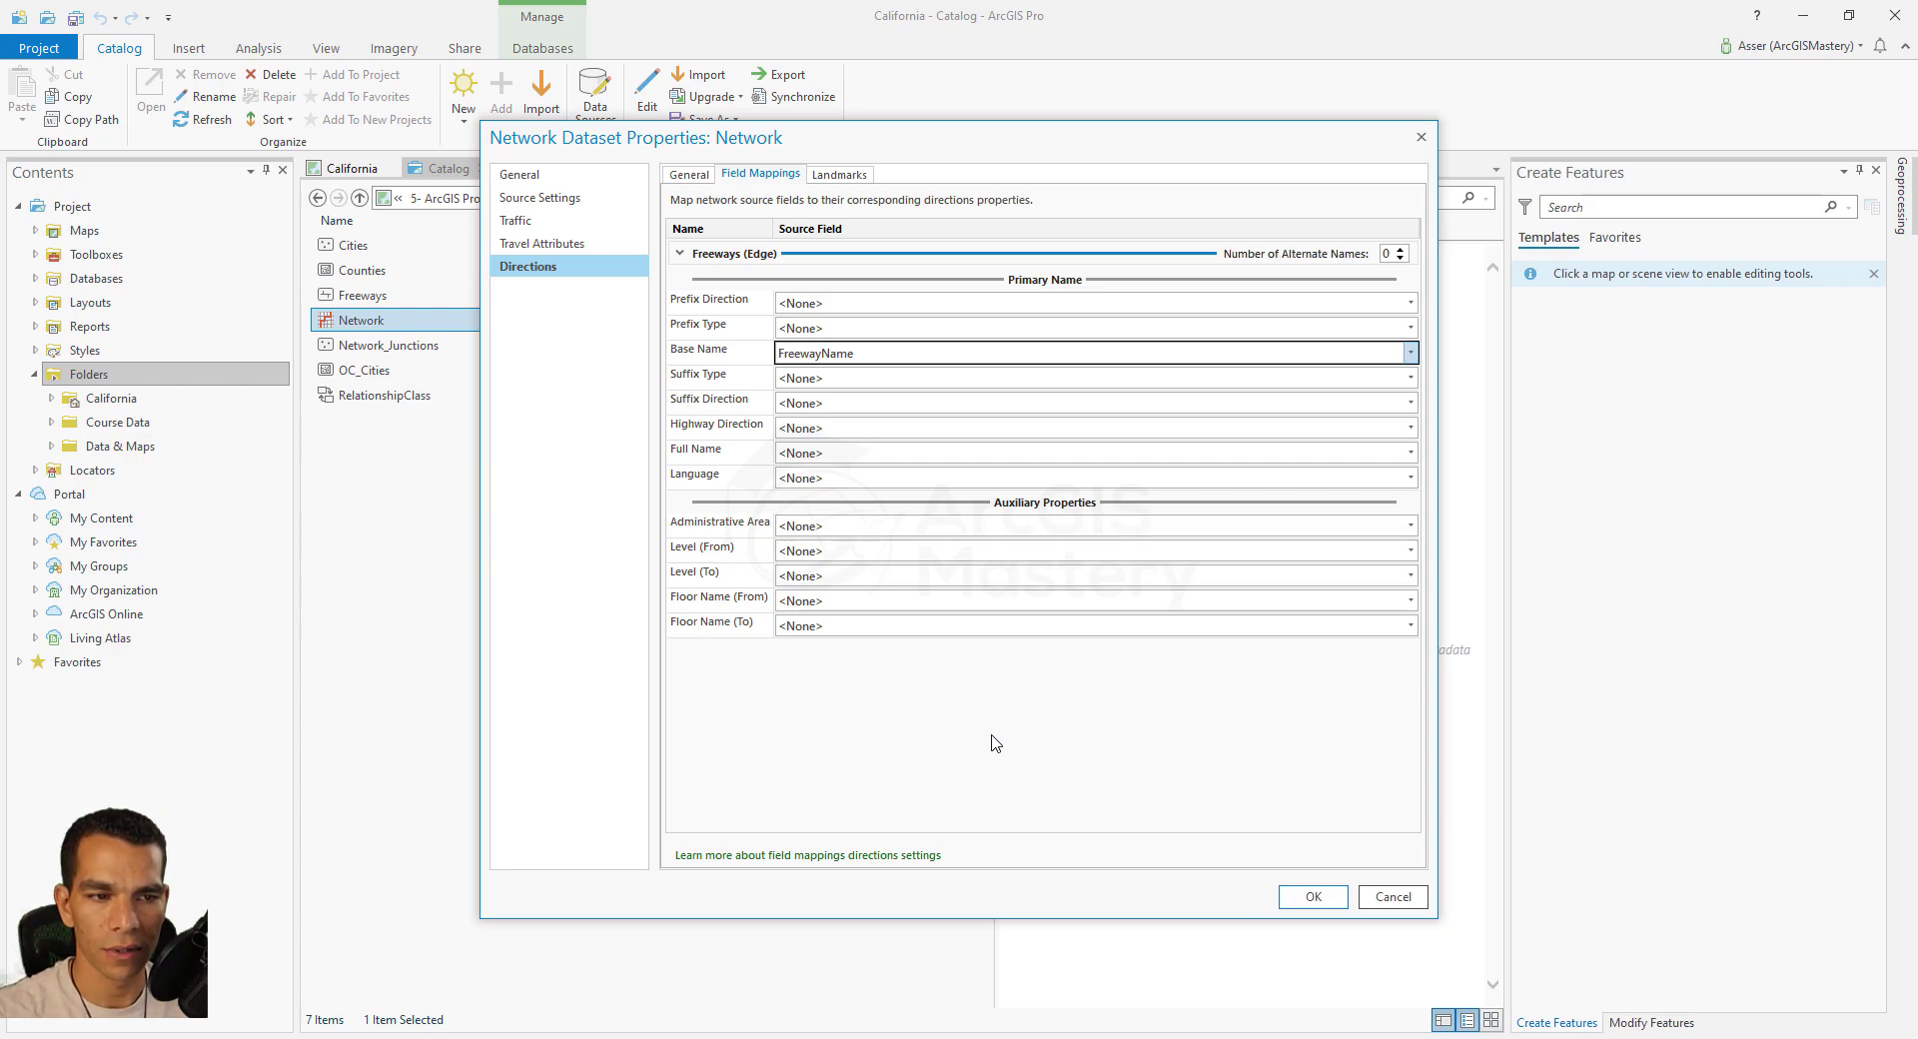
{"action": "key", "text": "Tab"}
{"action": "key", "text": "Tab"}
{"action": "key", "text": "Tab"}
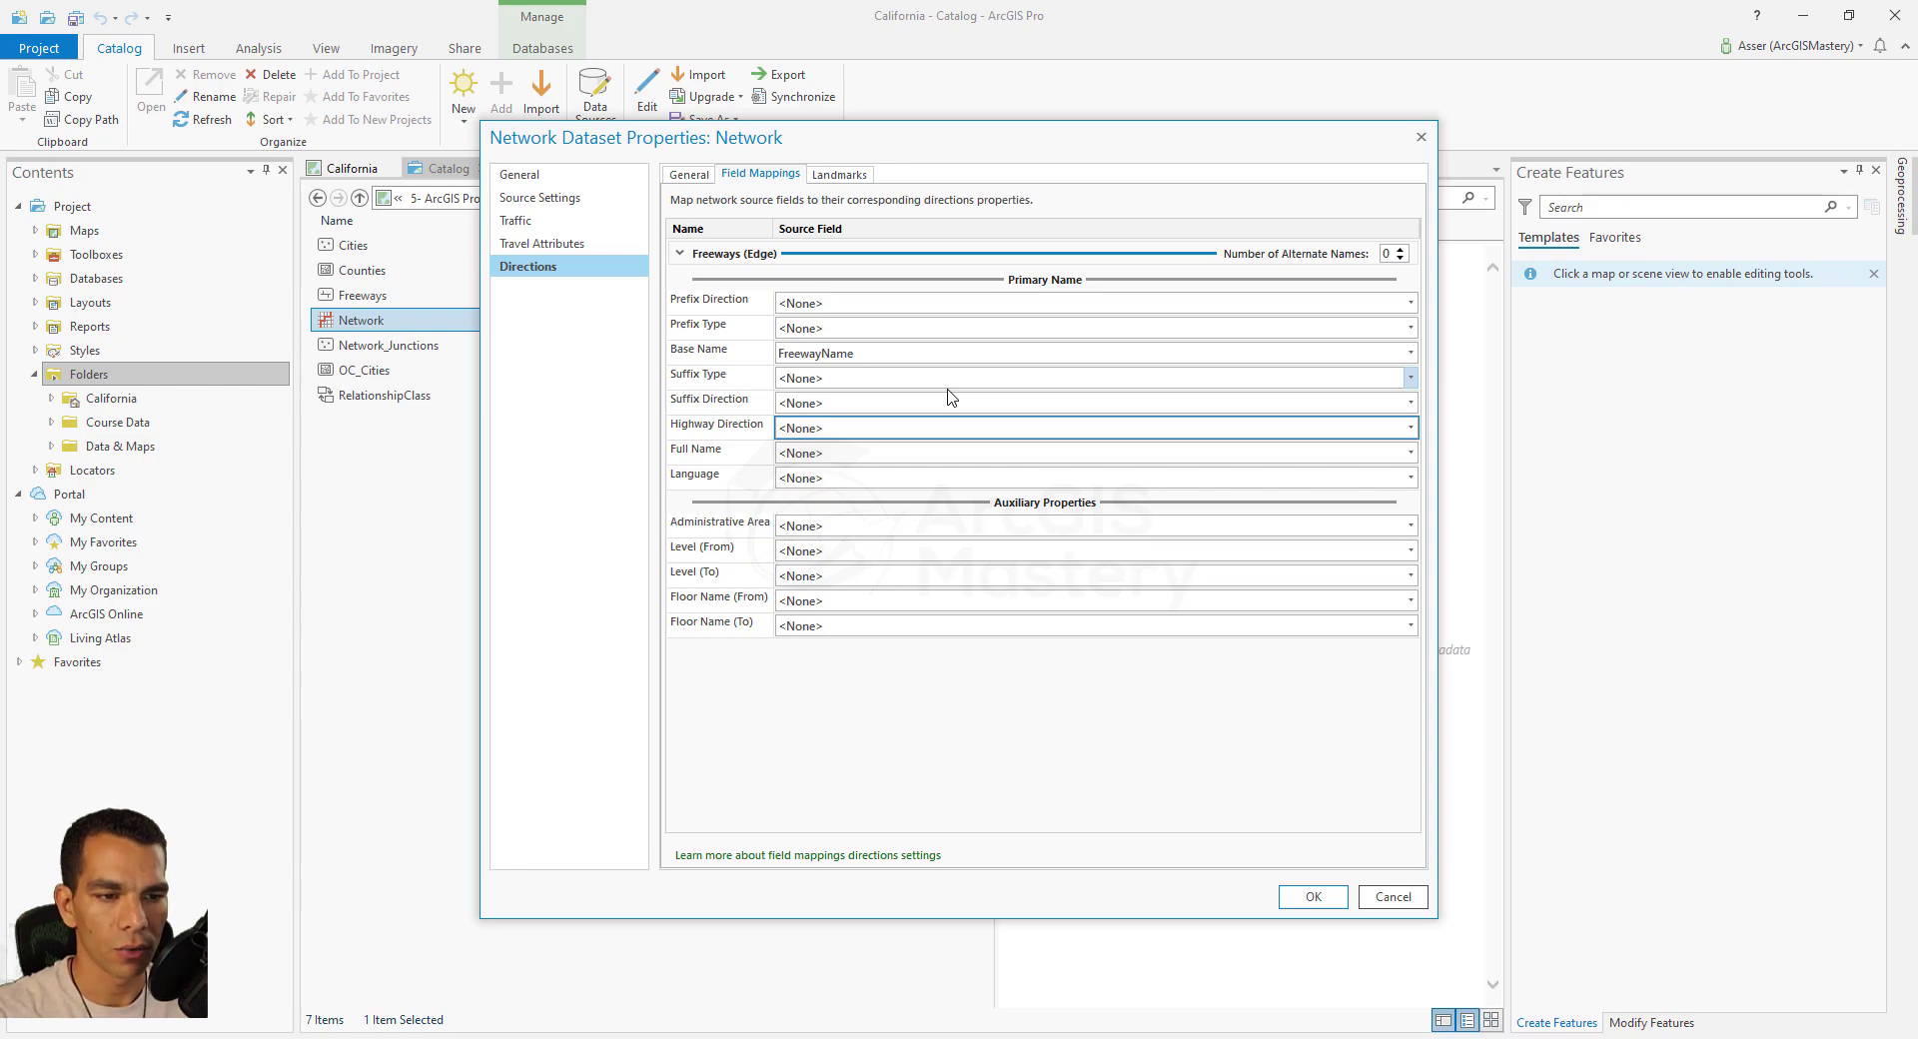
{"action": "left_click", "coordinate": [1306, 904]}
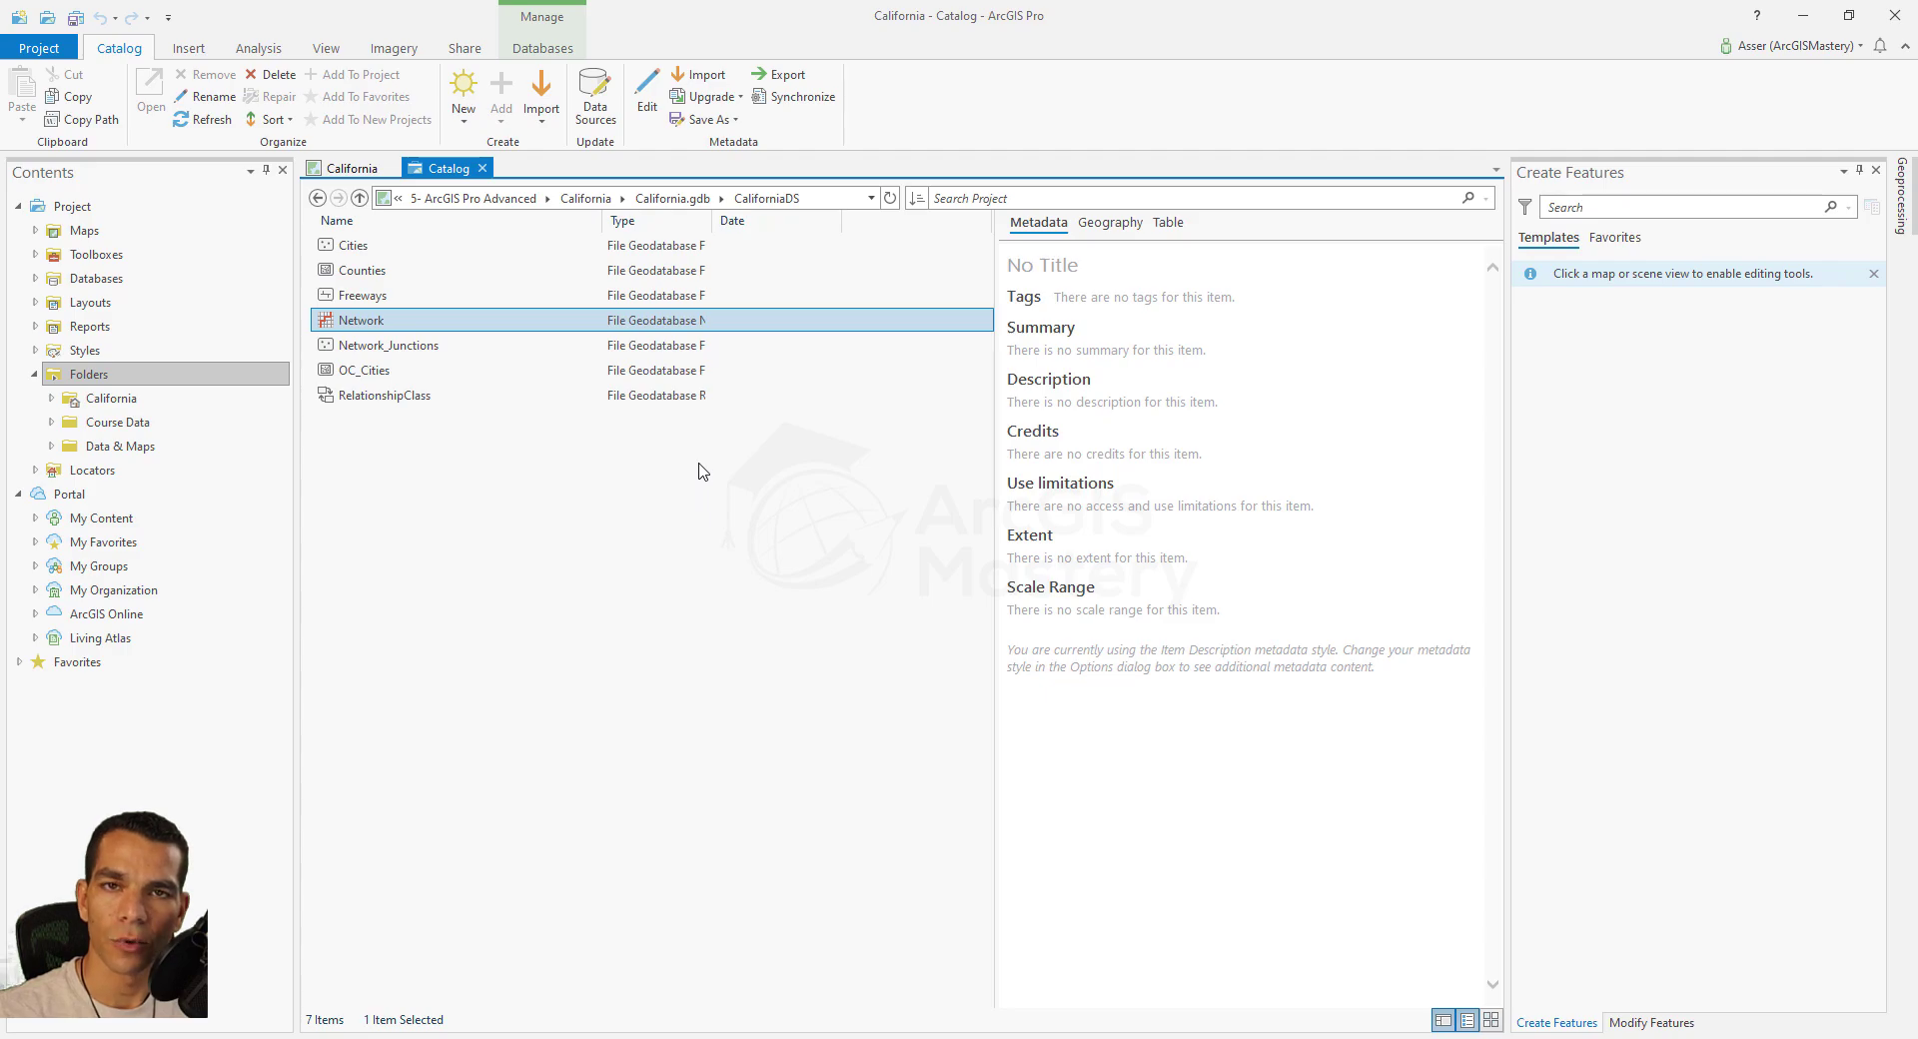
Step: Run Build Network on the Network dataset, then refresh the Catalog's dataset list
{"action": "right_click", "coordinate": [369, 321]}
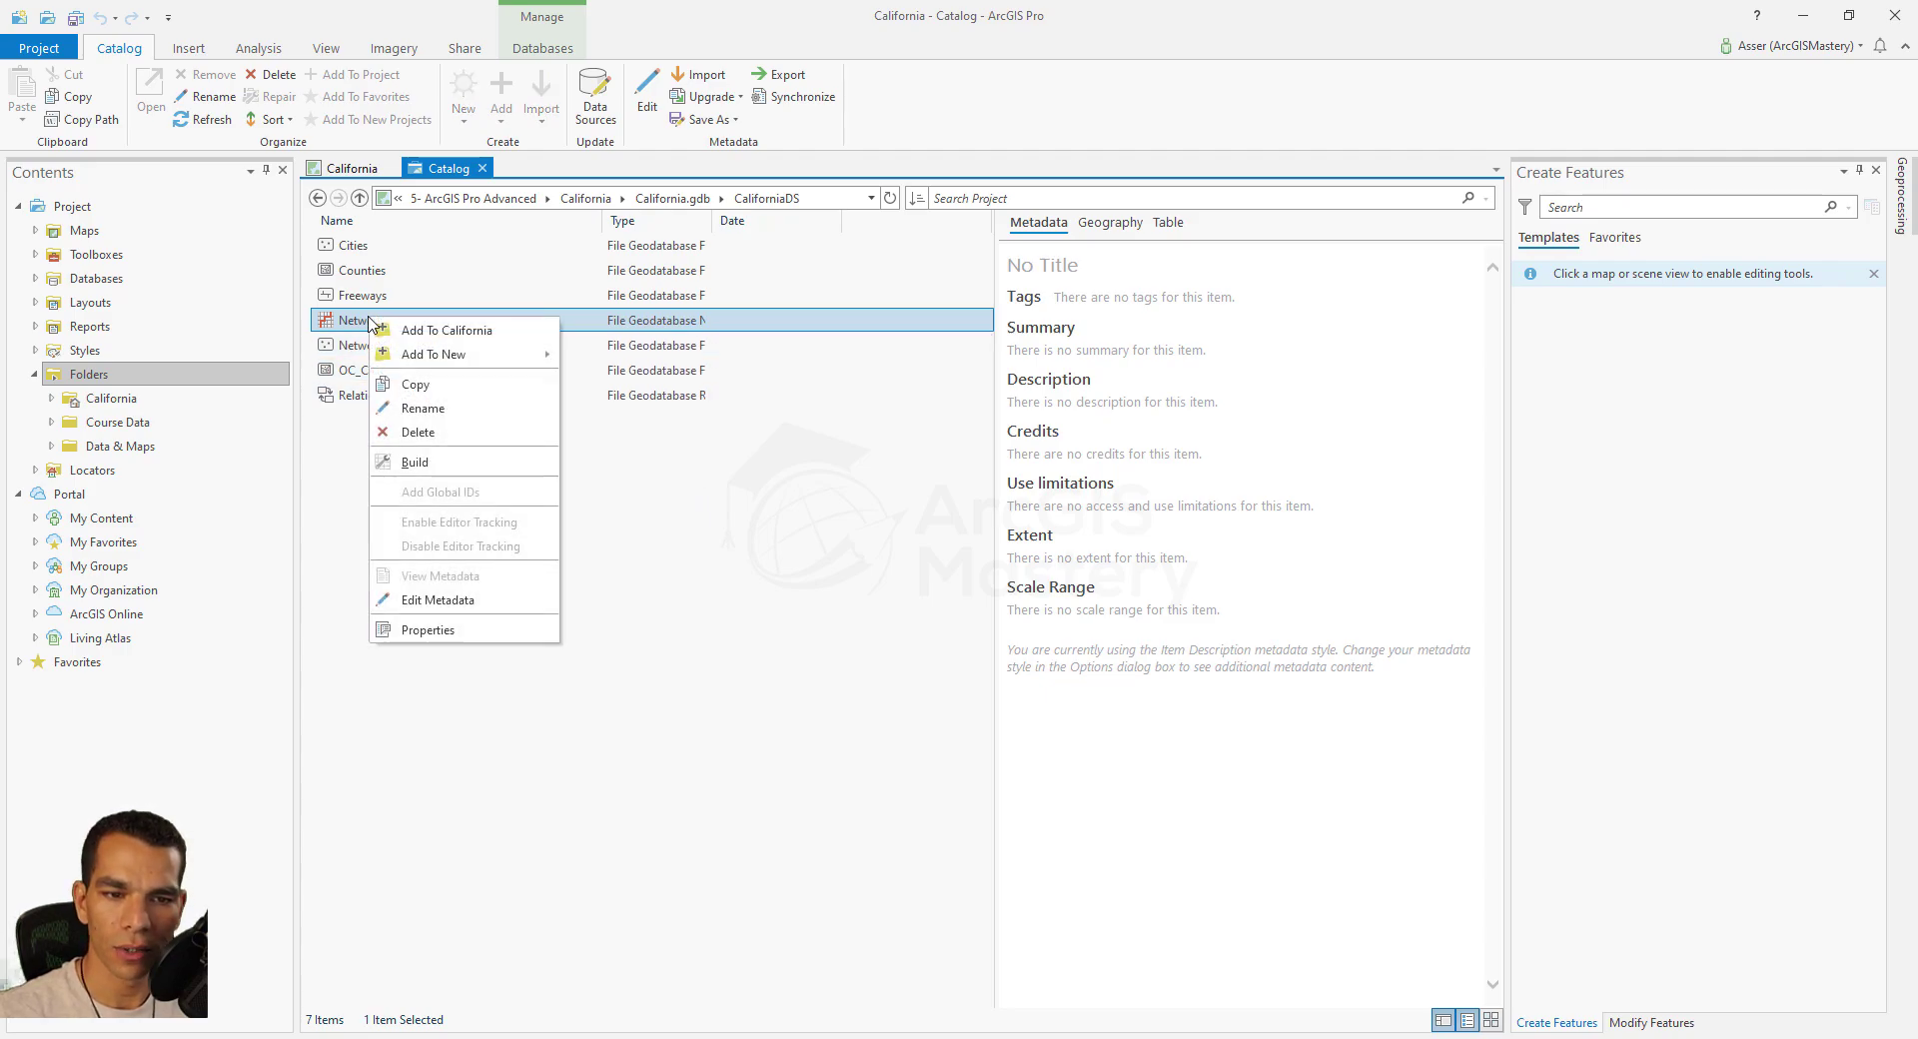
{"action": "left_click", "coordinate": [445, 464]}
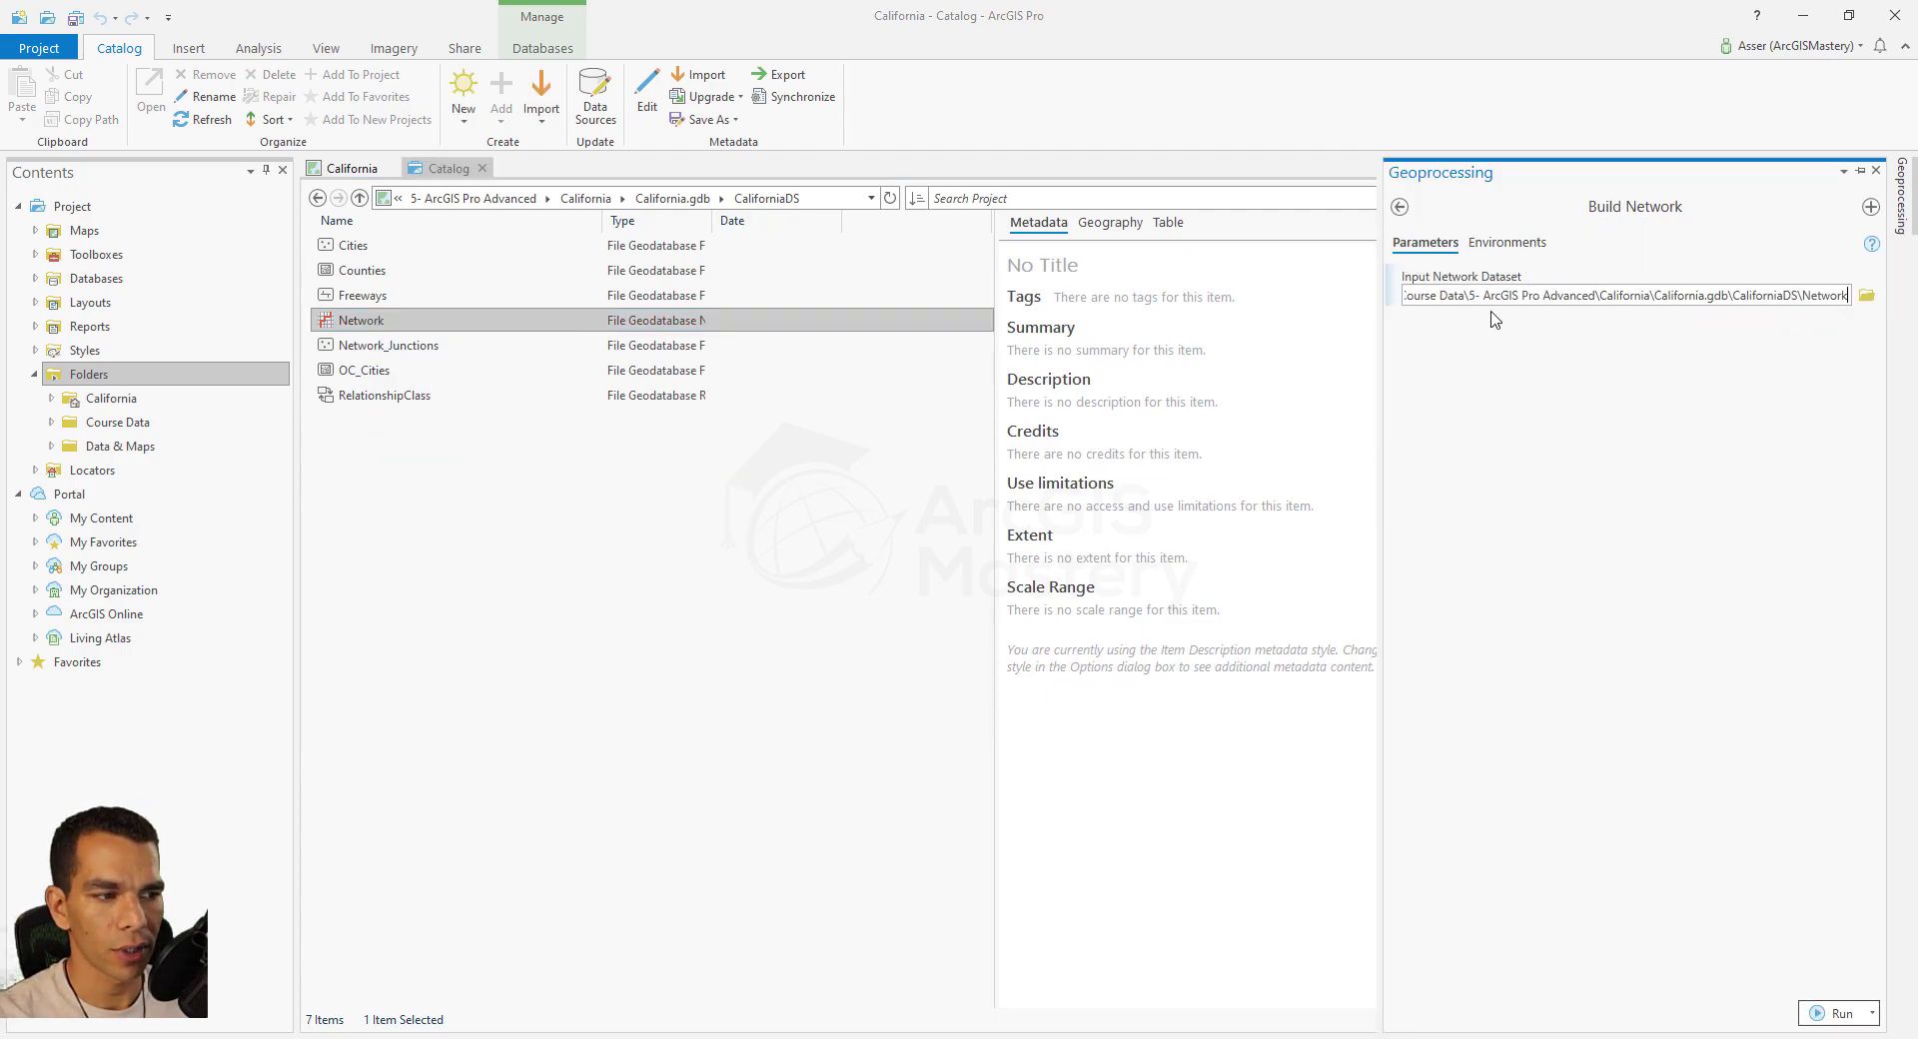
{"action": "left_click", "coordinate": [1830, 1013]}
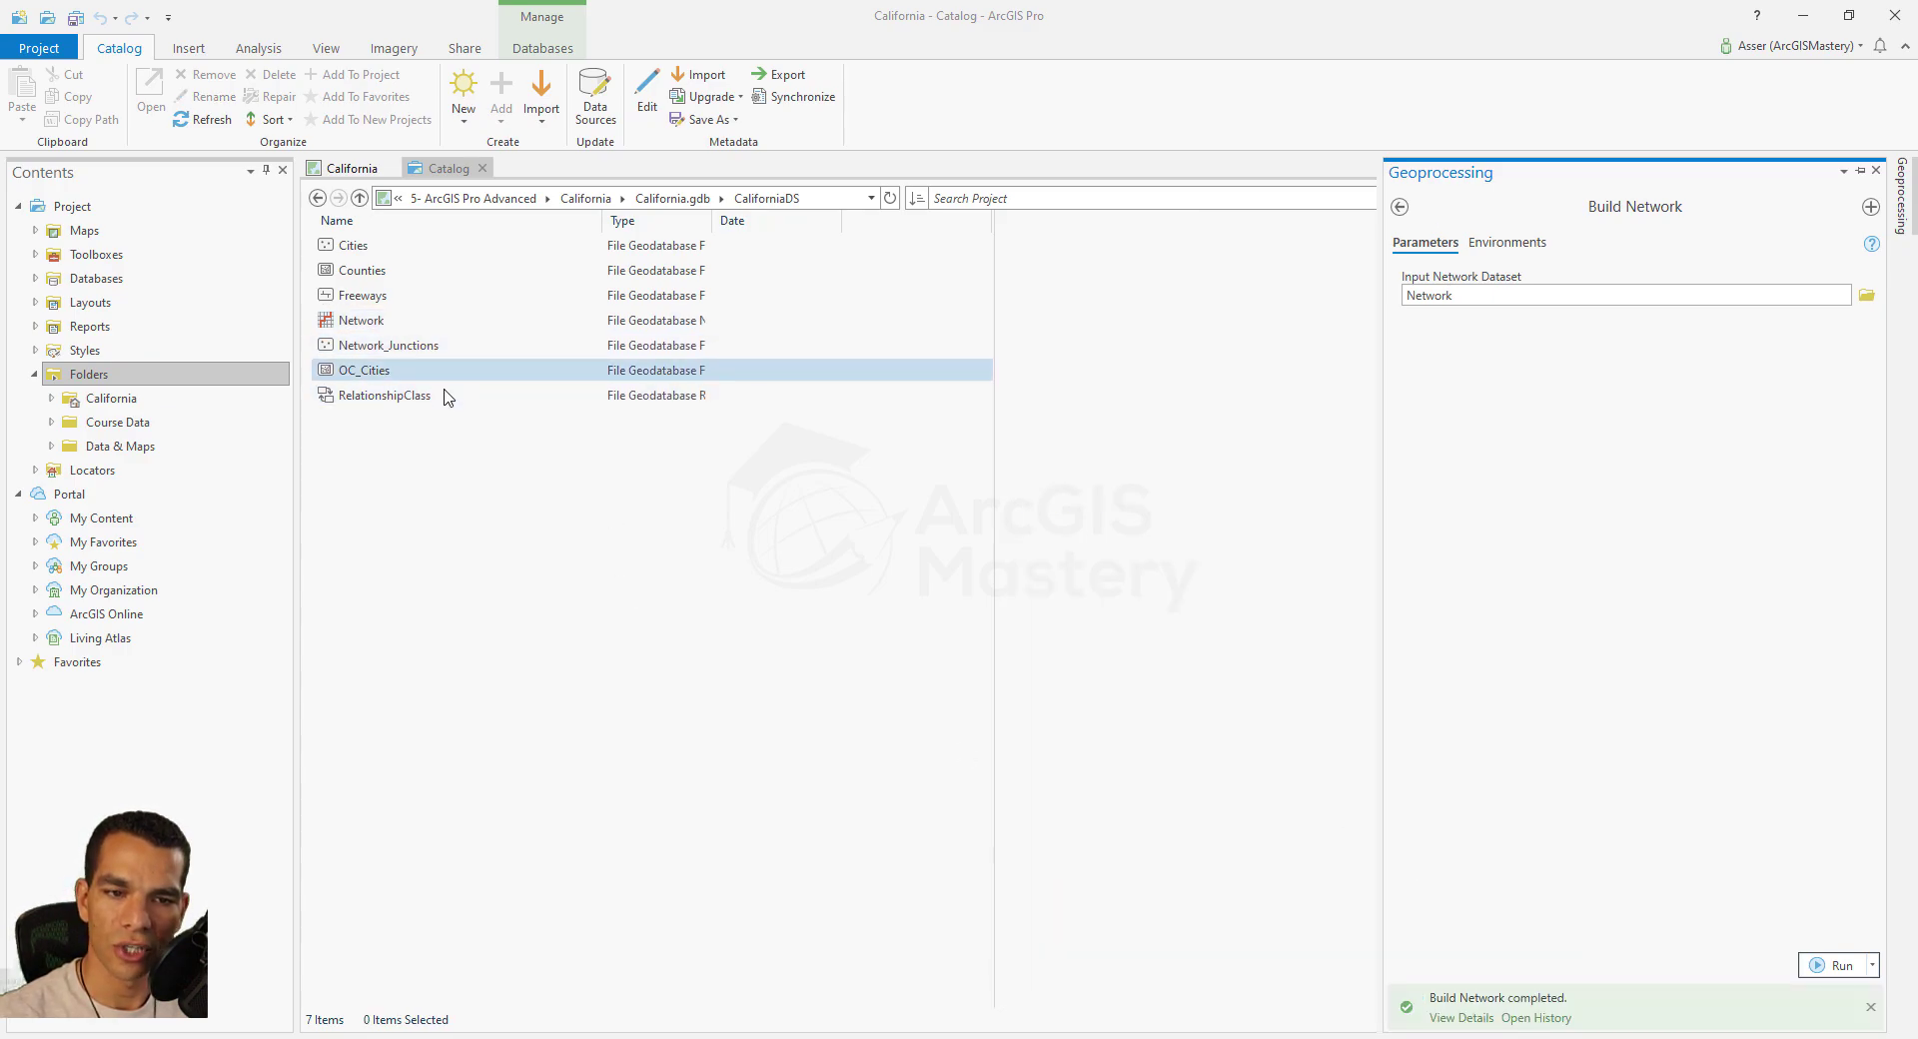
{"action": "right_click", "coordinate": [415, 460]}
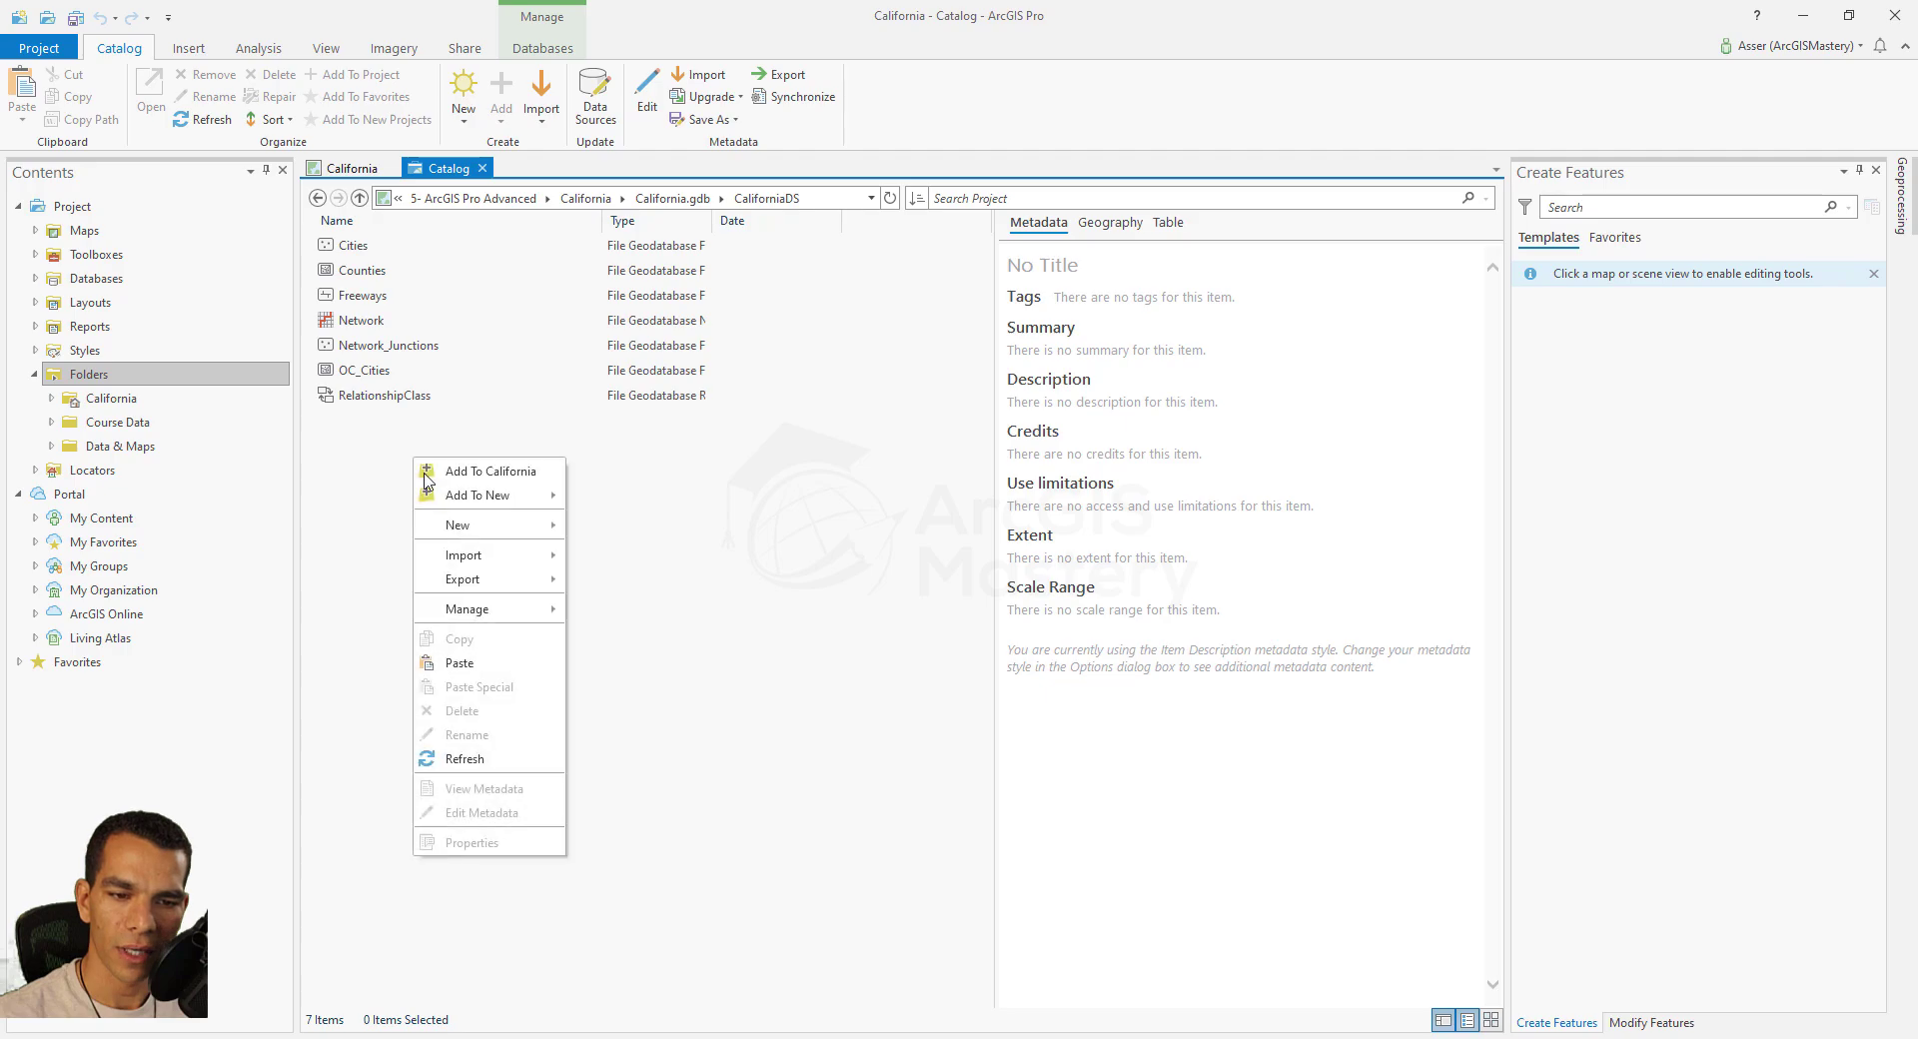
{"action": "left_click", "coordinate": [485, 759]}
Step: Check Network Properties shows 106 edges and 38 junctions, then return to the California map
{"action": "right_click", "coordinate": [366, 331]}
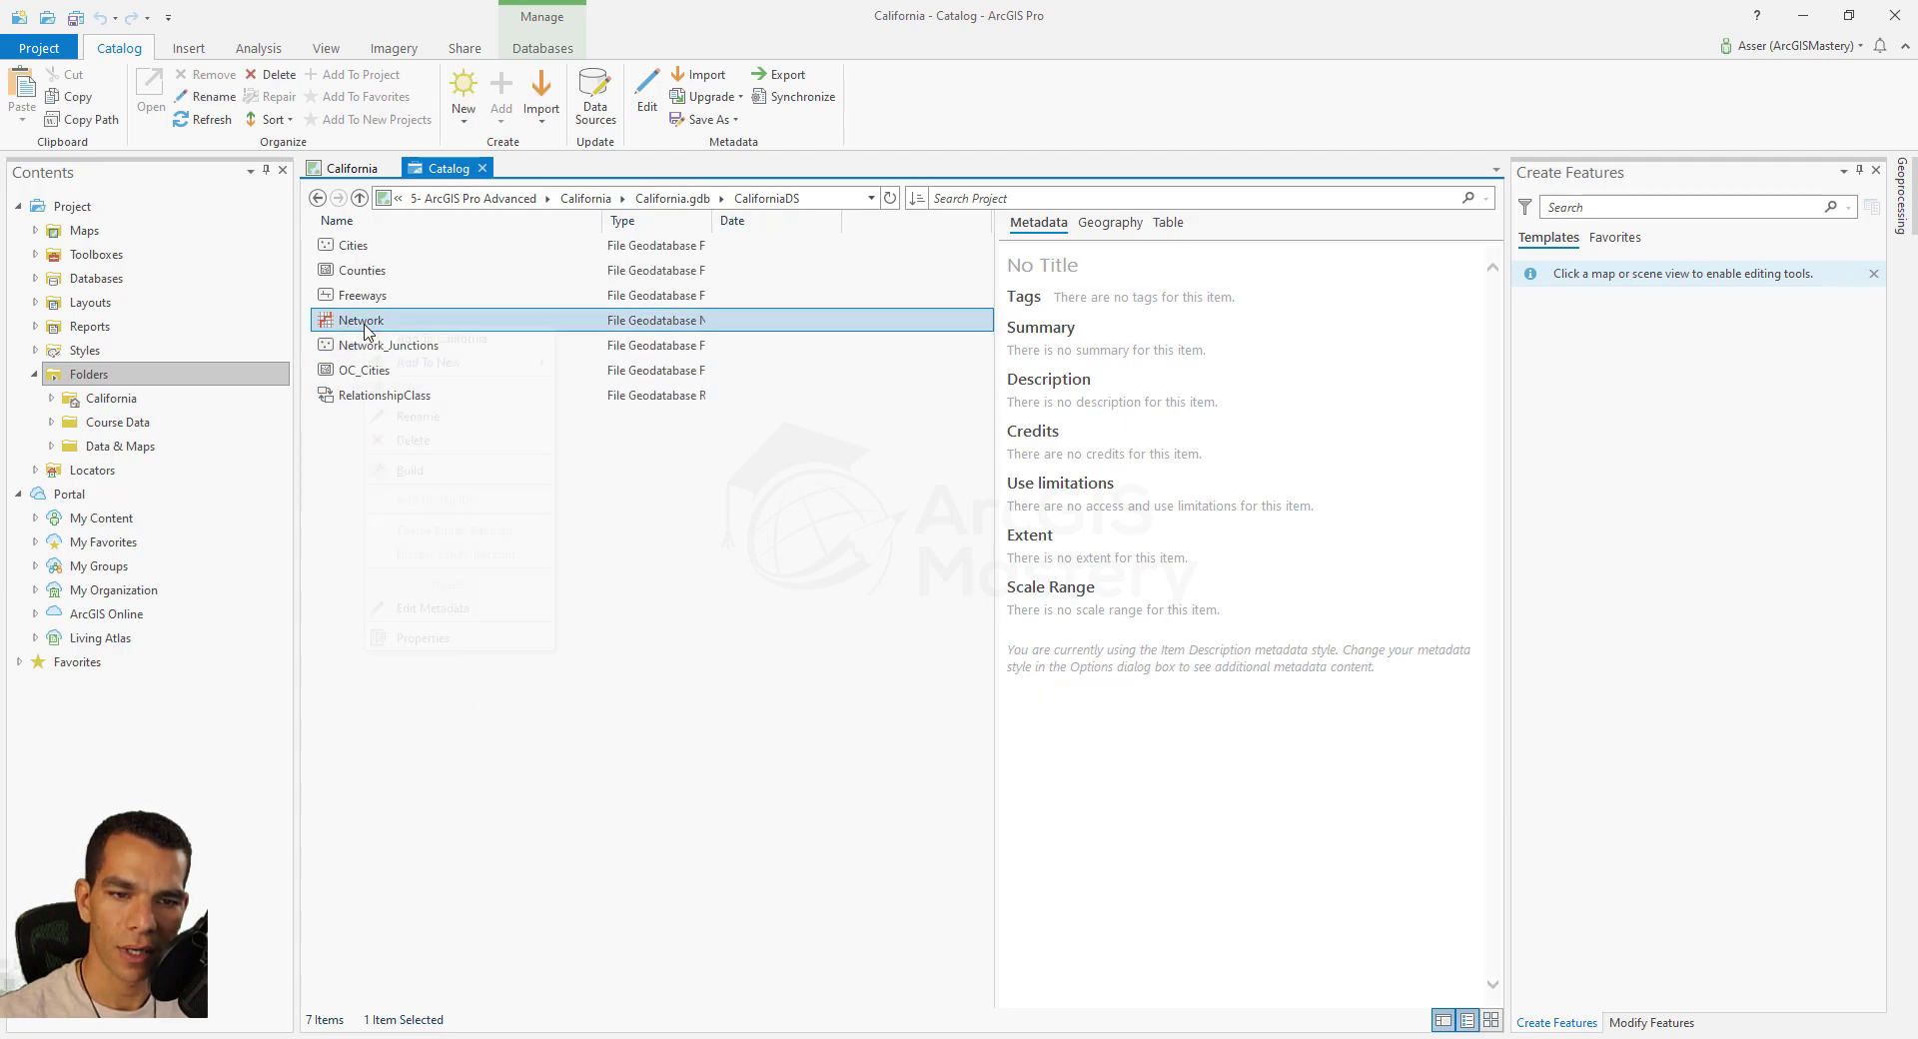
{"action": "left_click", "coordinate": [441, 637]}
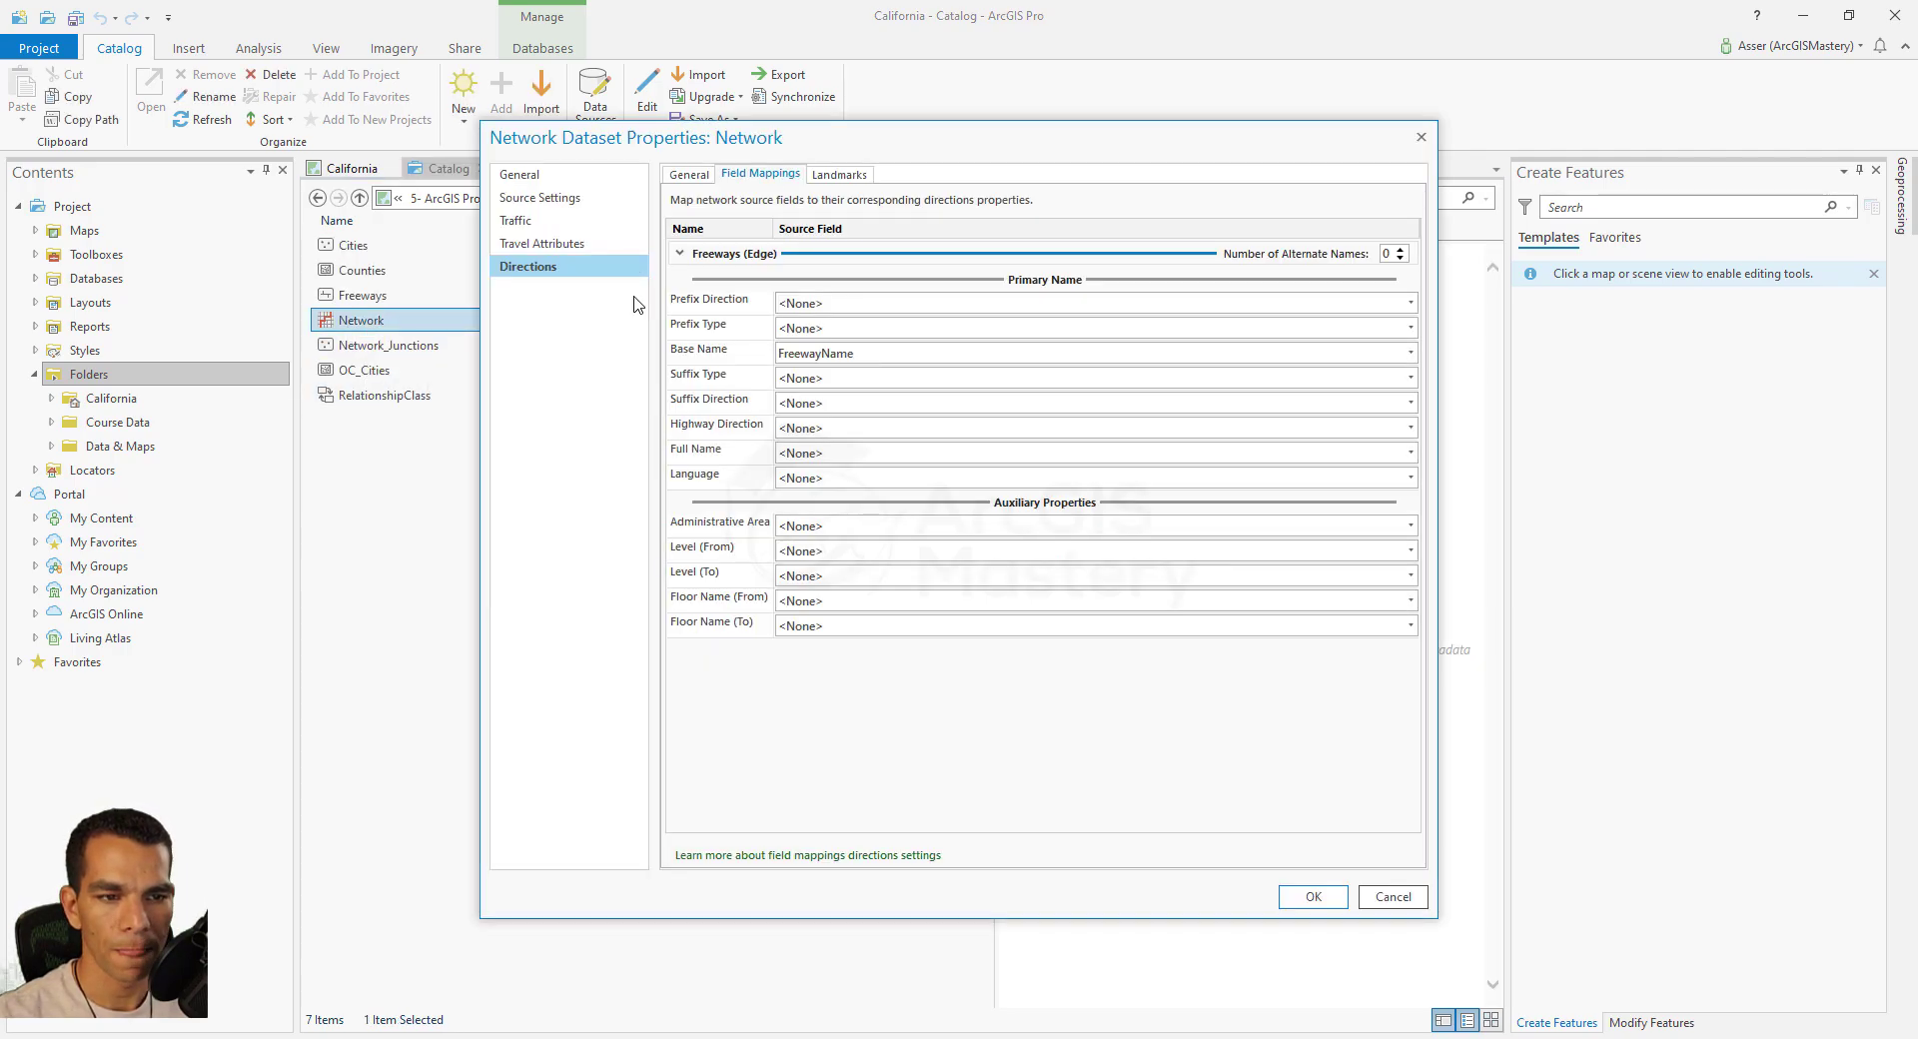
{"action": "left_click", "coordinate": [521, 175]}
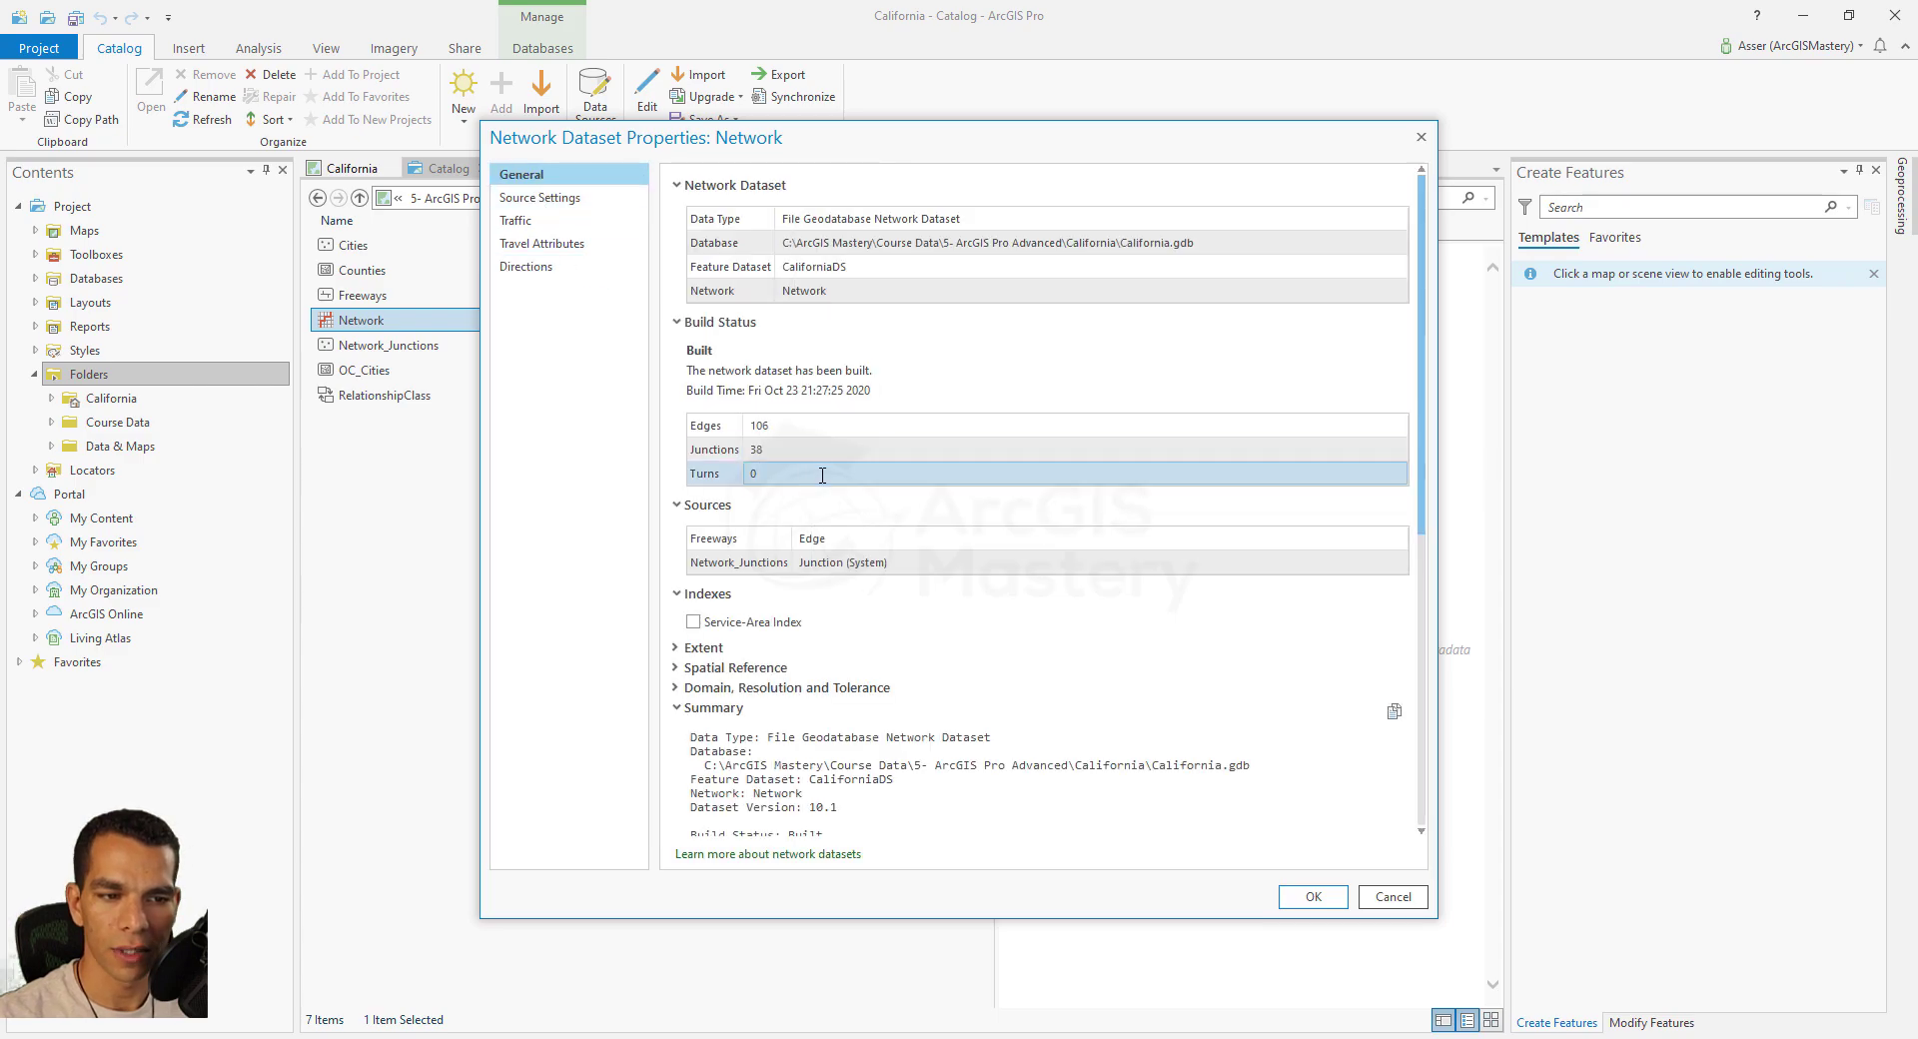
{"action": "left_click", "coordinate": [757, 427]}
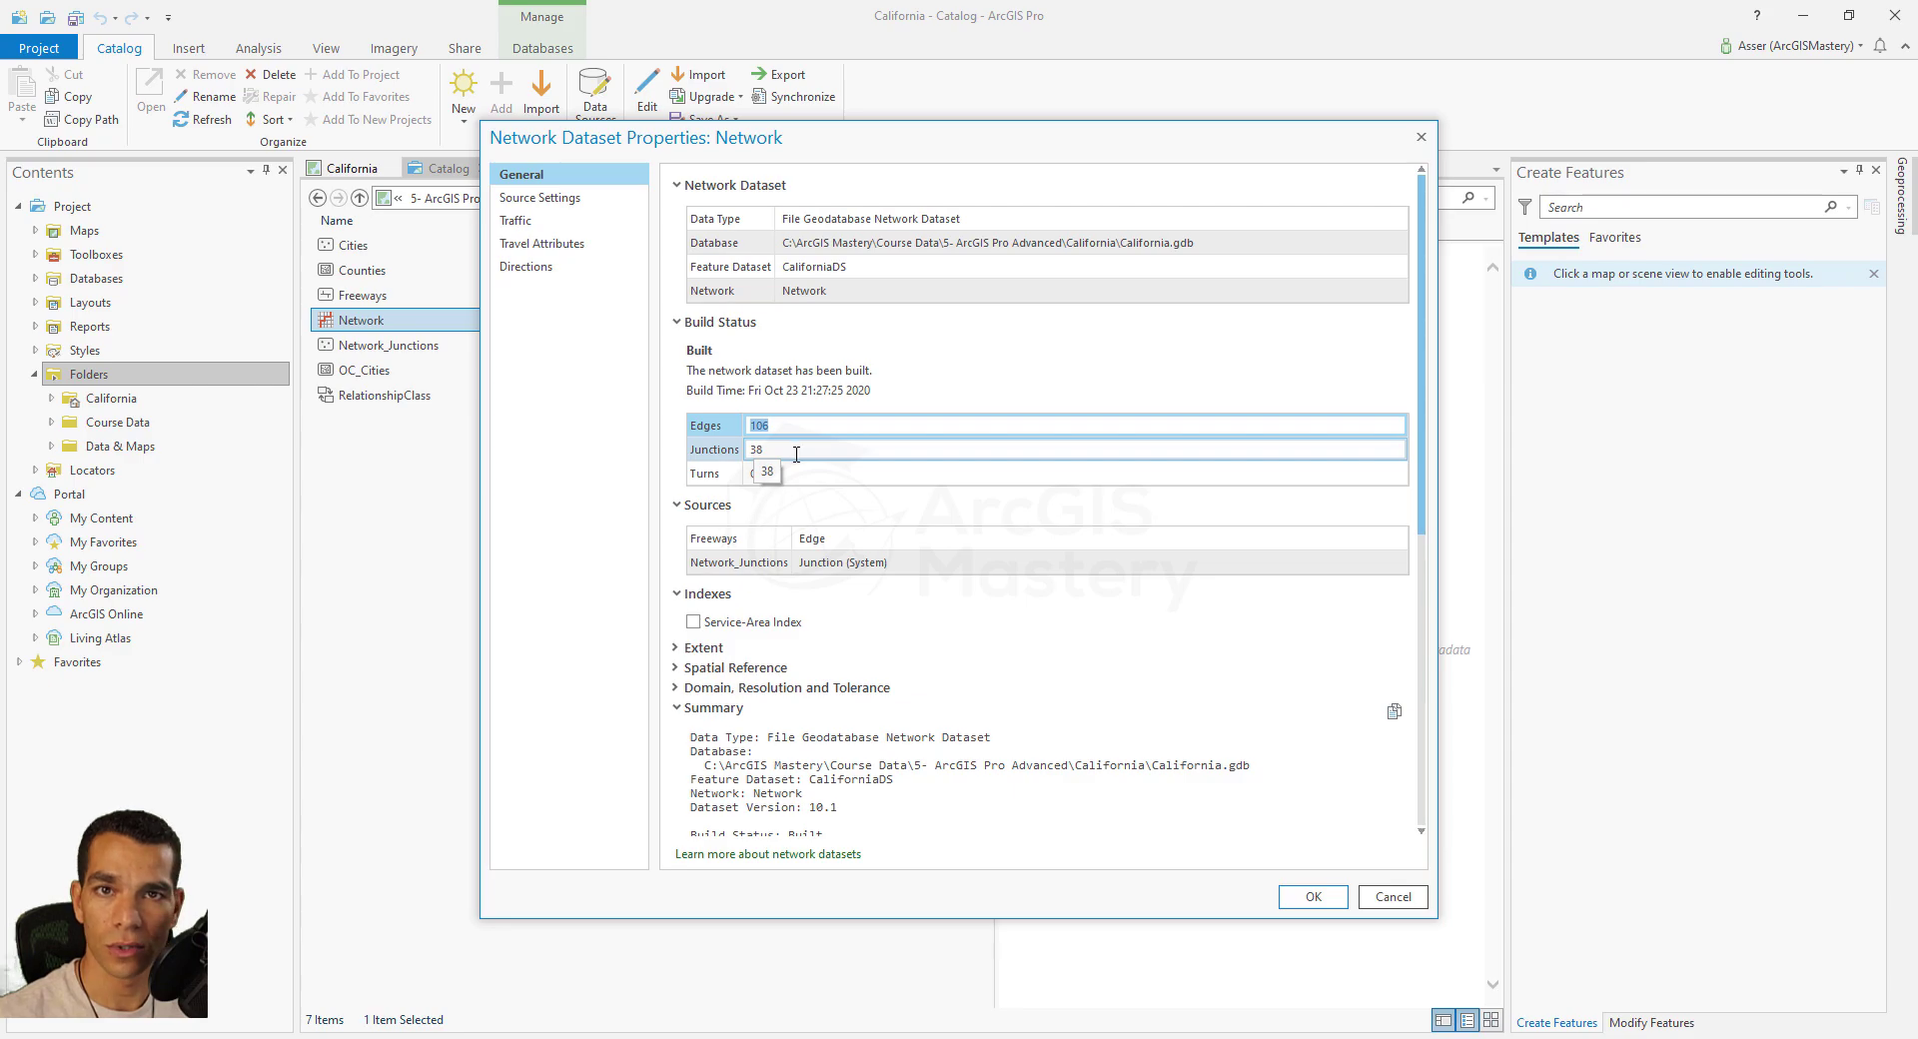
{"action": "left_click", "coordinate": [796, 452]}
{"action": "left_click", "coordinate": [788, 505]}
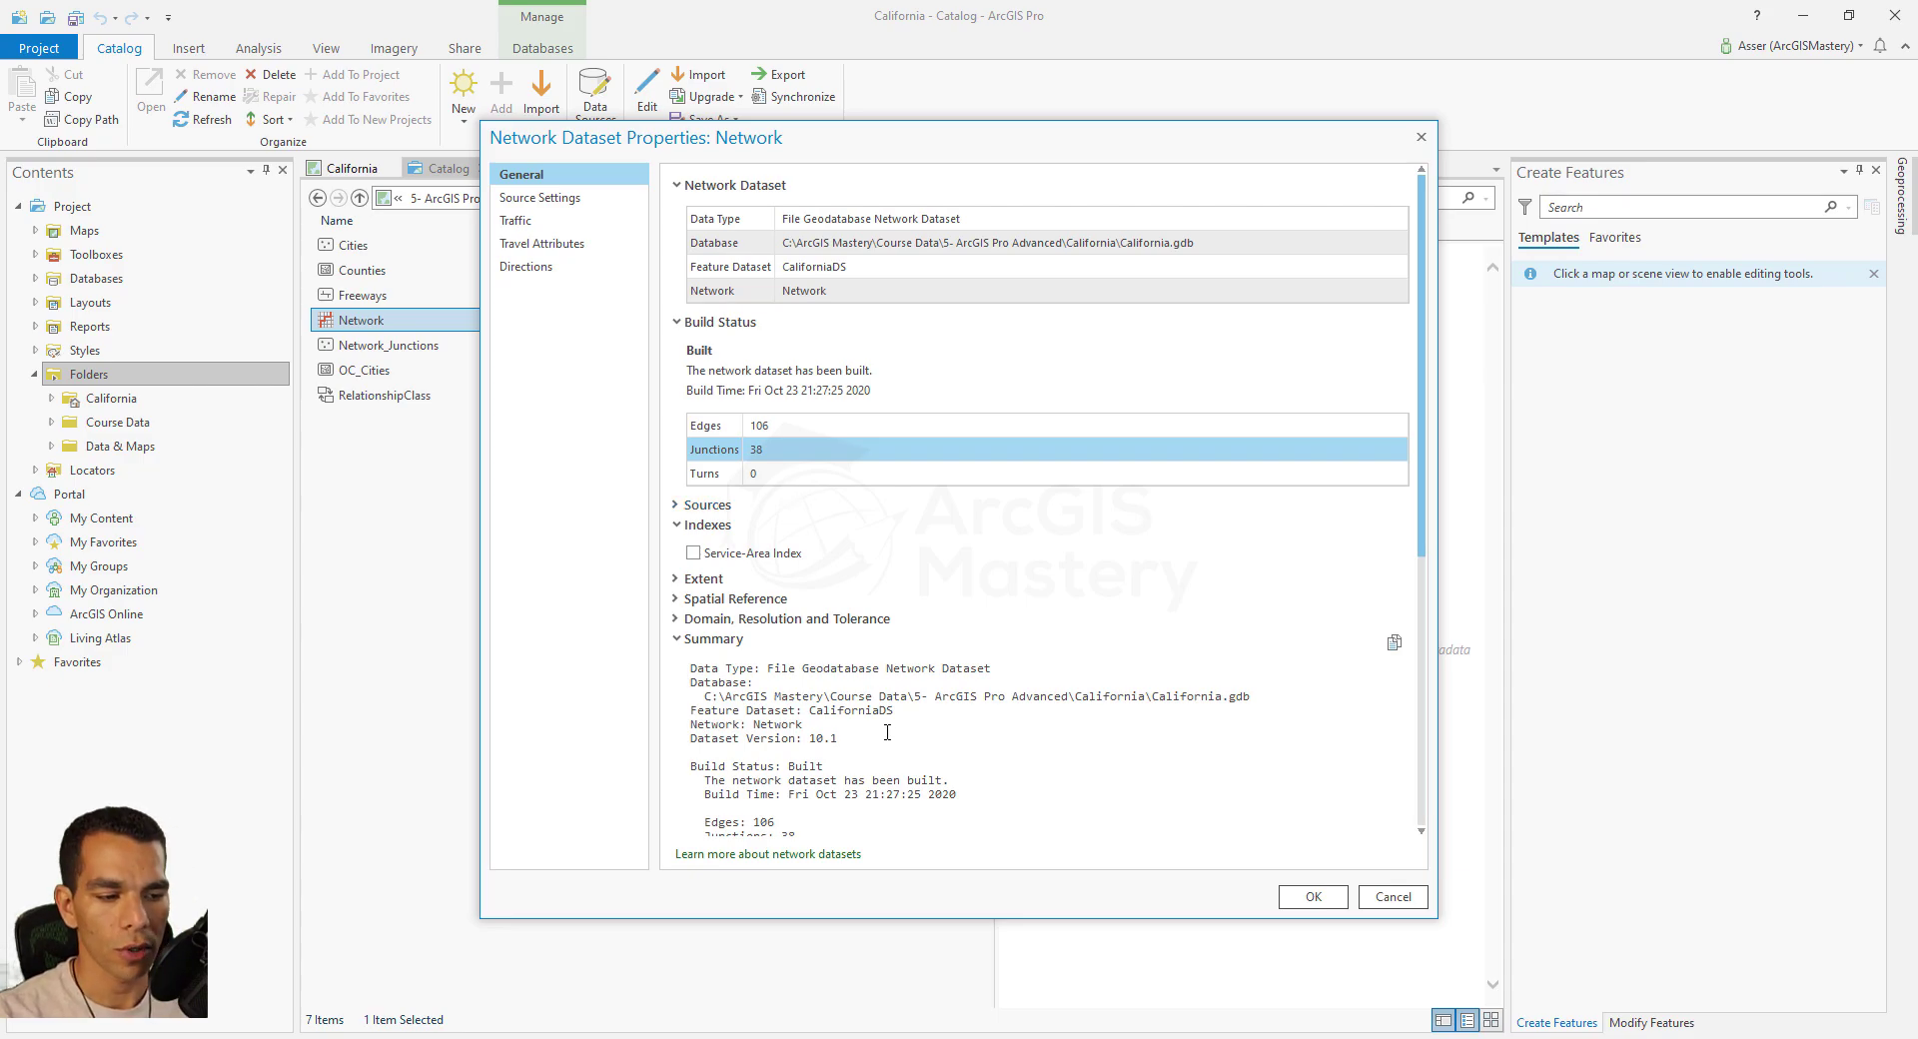
{"action": "left_click", "coordinate": [1314, 897]}
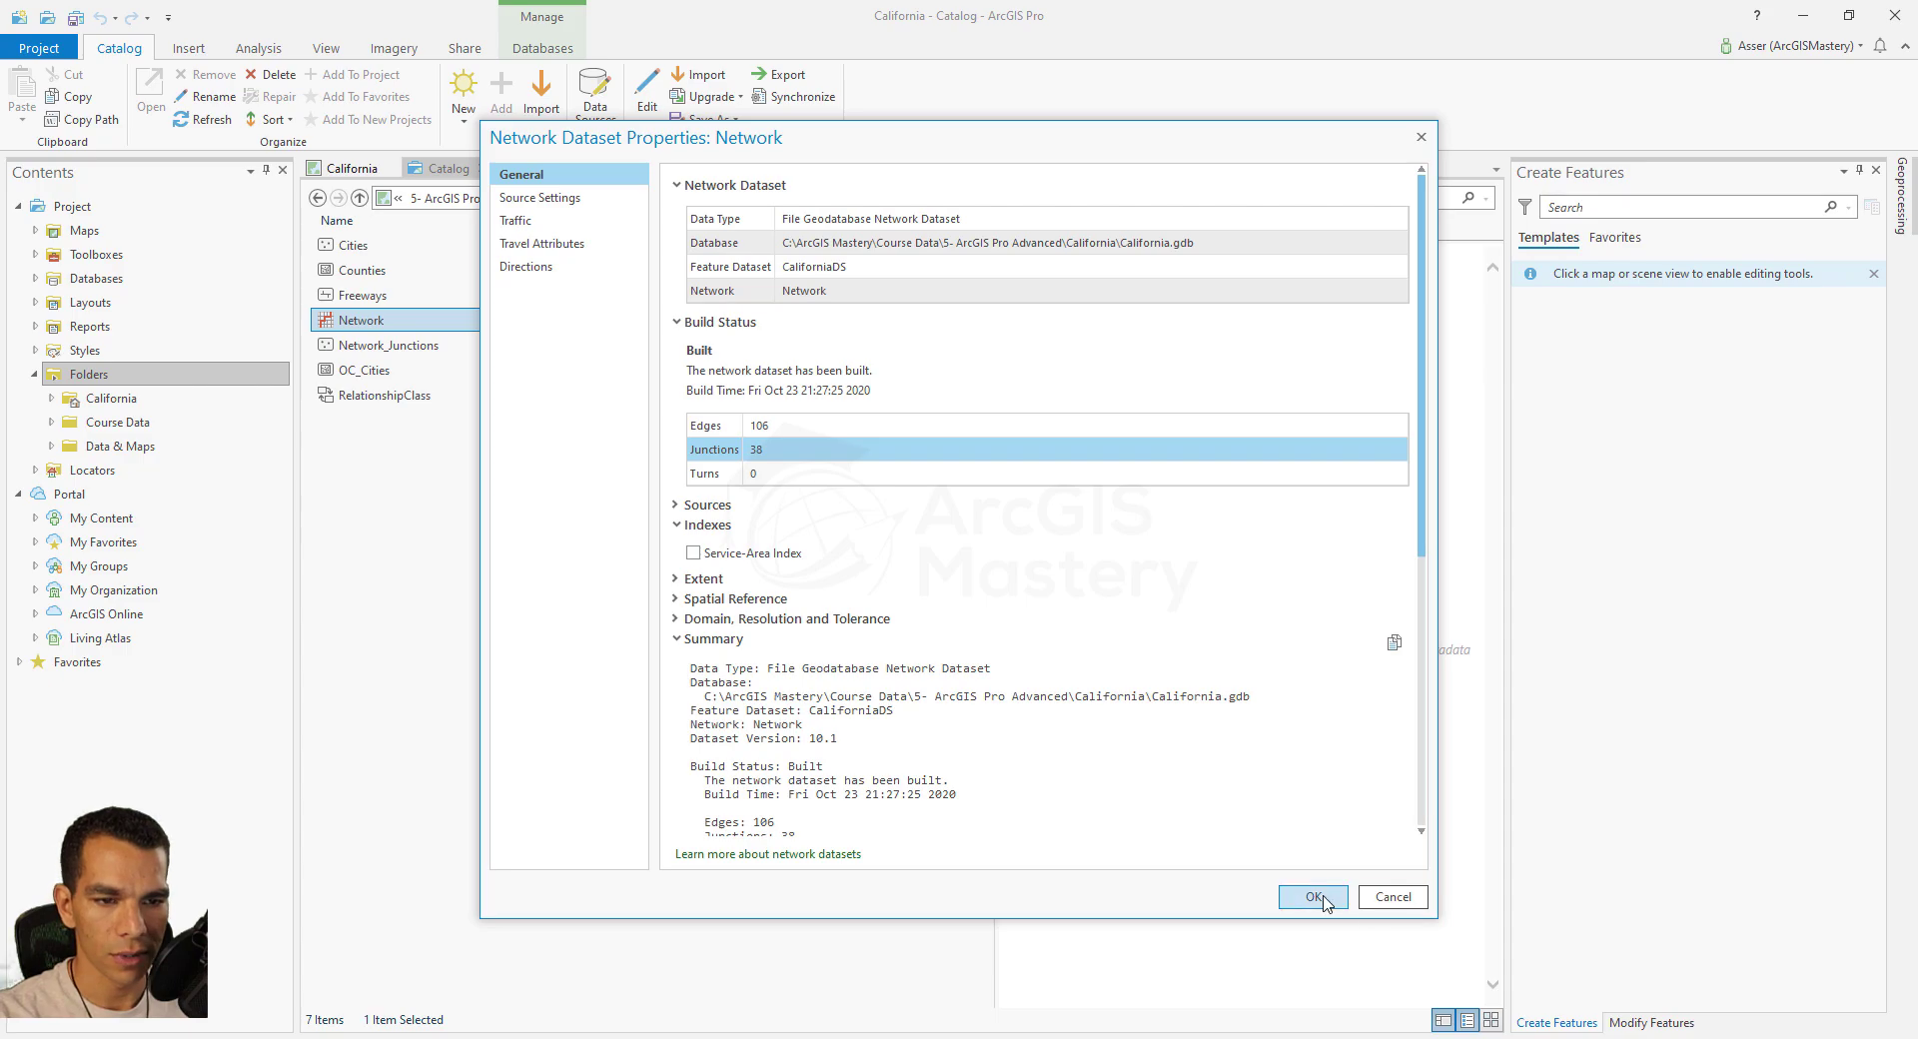
{"action": "left_click", "coordinate": [350, 168]}
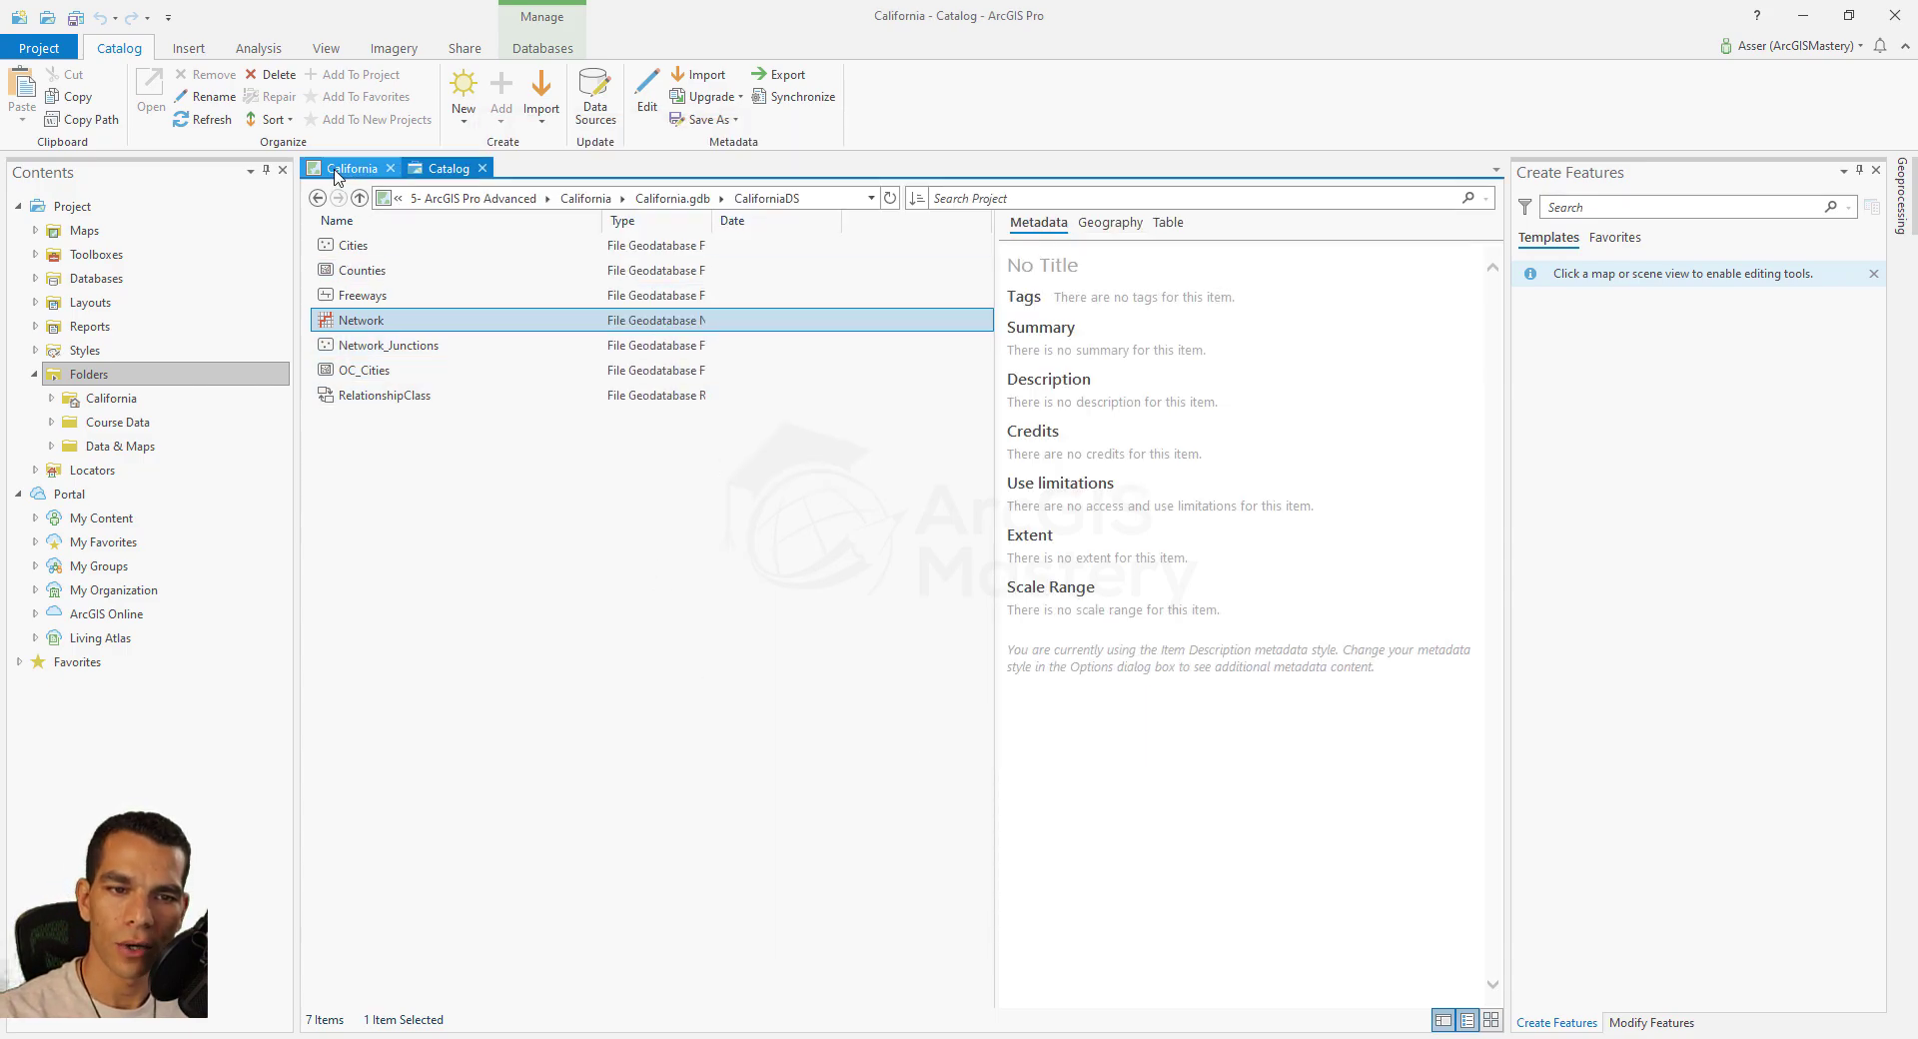
Step: Open Change network data source under Analysis > Network Analysis and select the ArcGIS Online service
{"action": "left_click", "coordinate": [248, 52]}
{"action": "left_click", "coordinate": [1035, 122]}
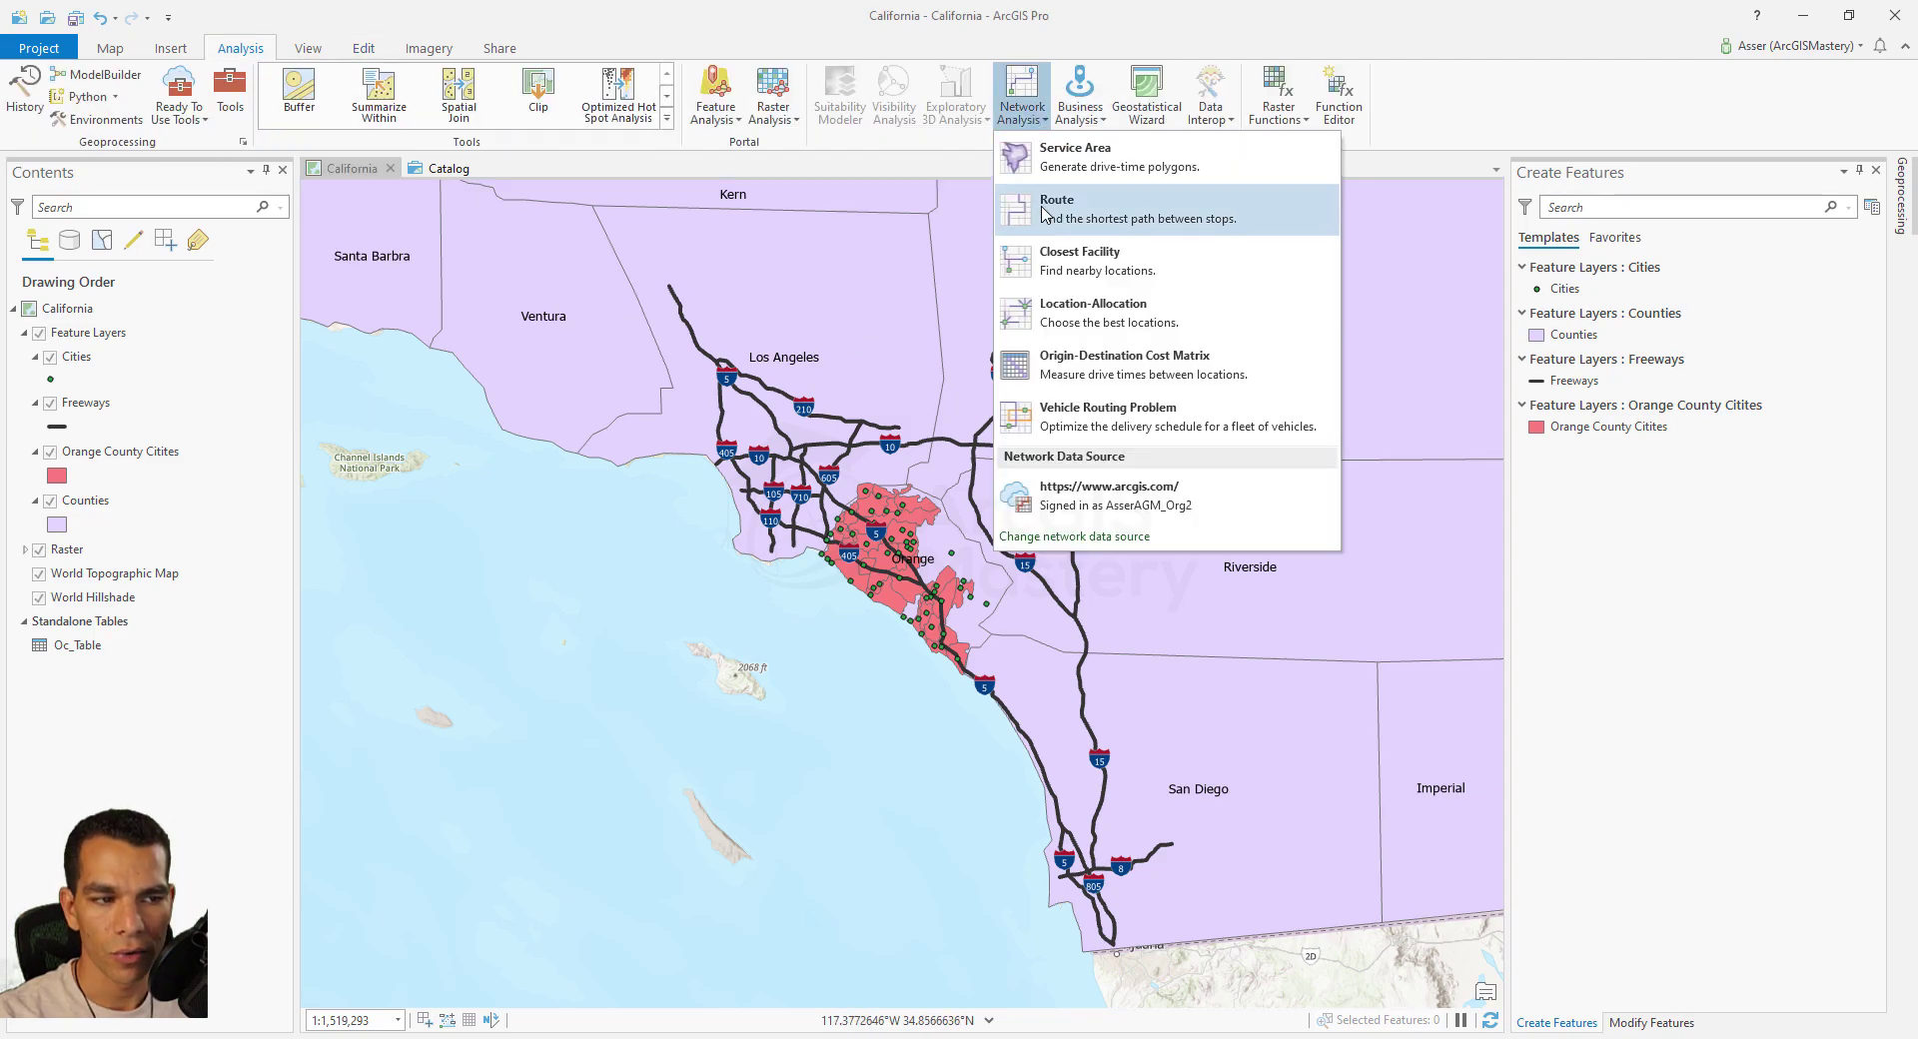
{"action": "left_click", "coordinate": [1116, 542]}
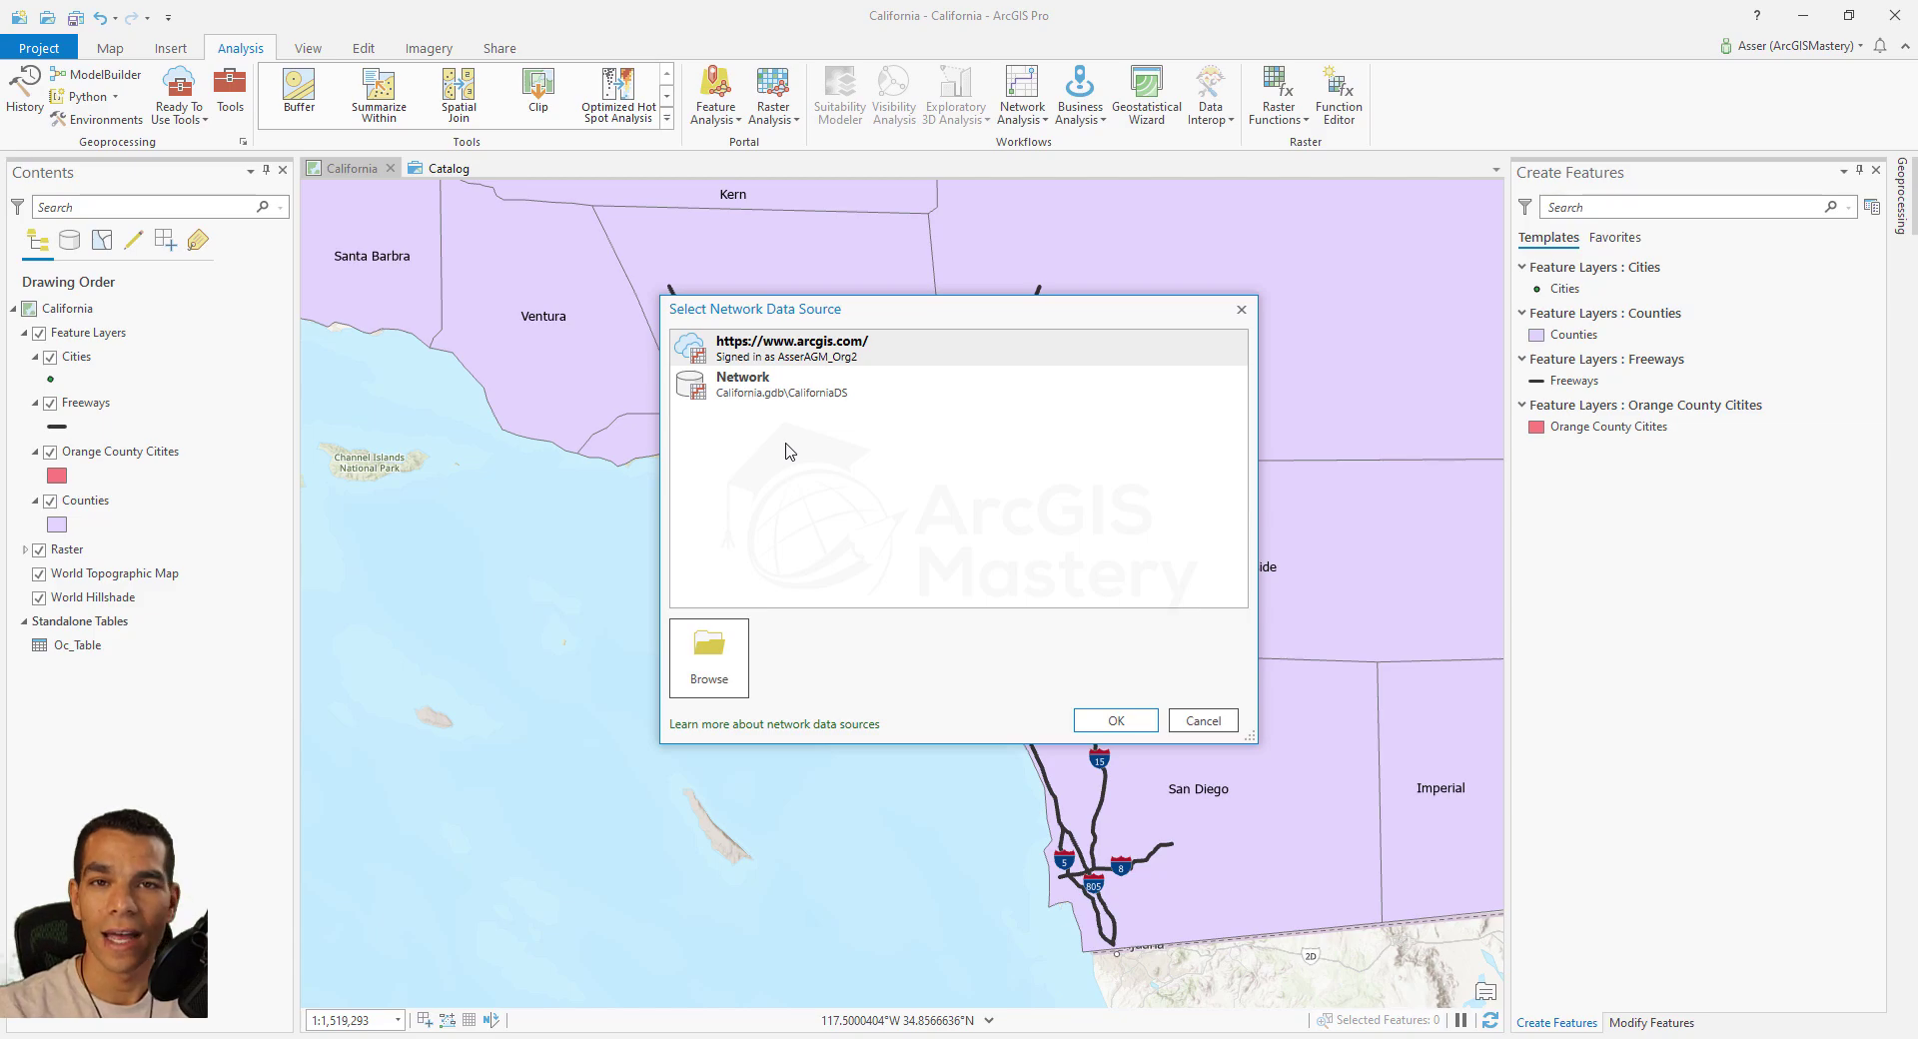
{"action": "left_click", "coordinate": [800, 357]}
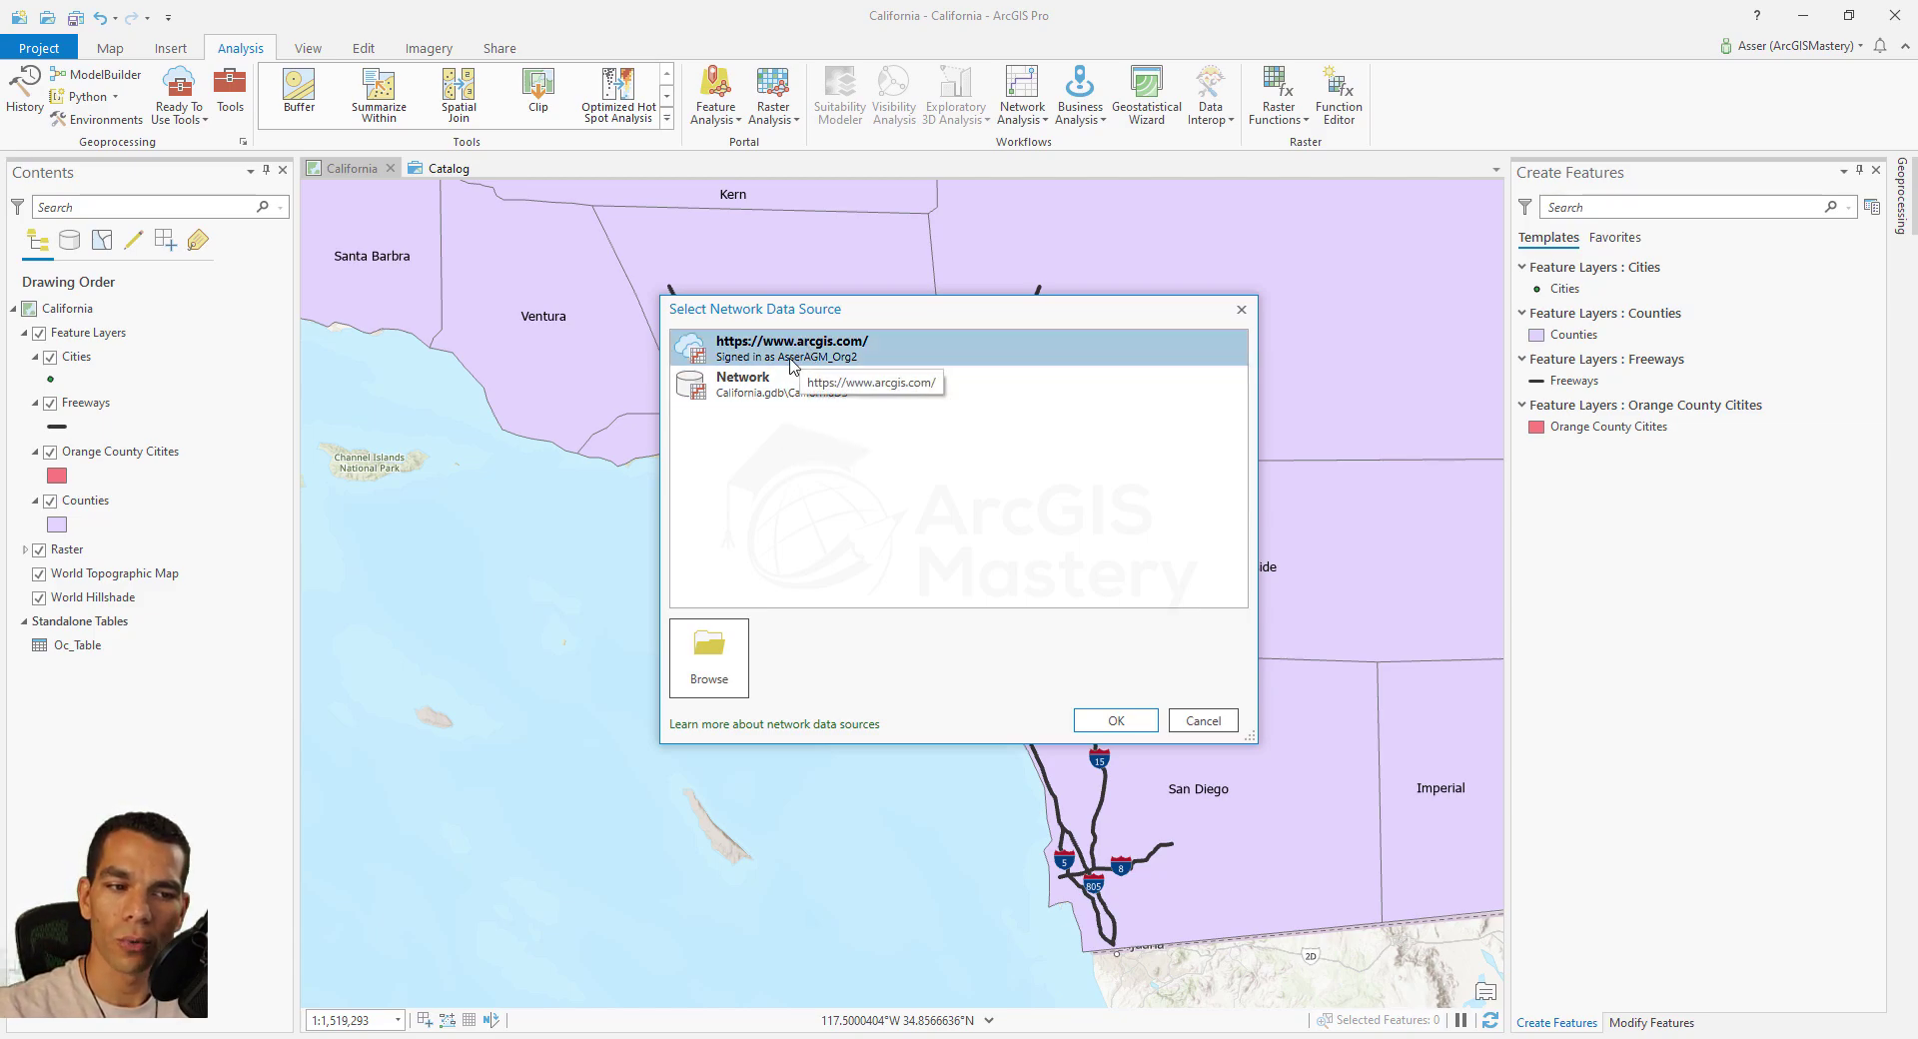